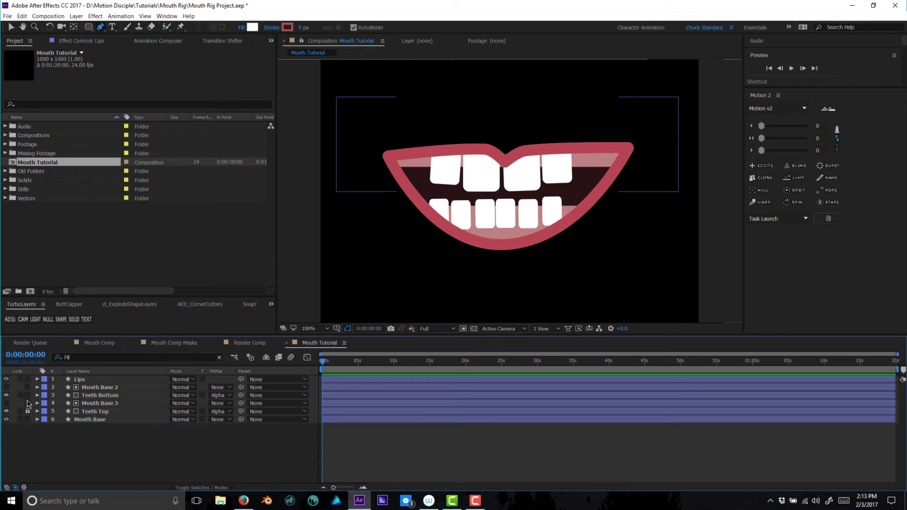
# - Reshape the Mouth Base path by pulling the mouth corners inward
pyautogui.click(90, 419)
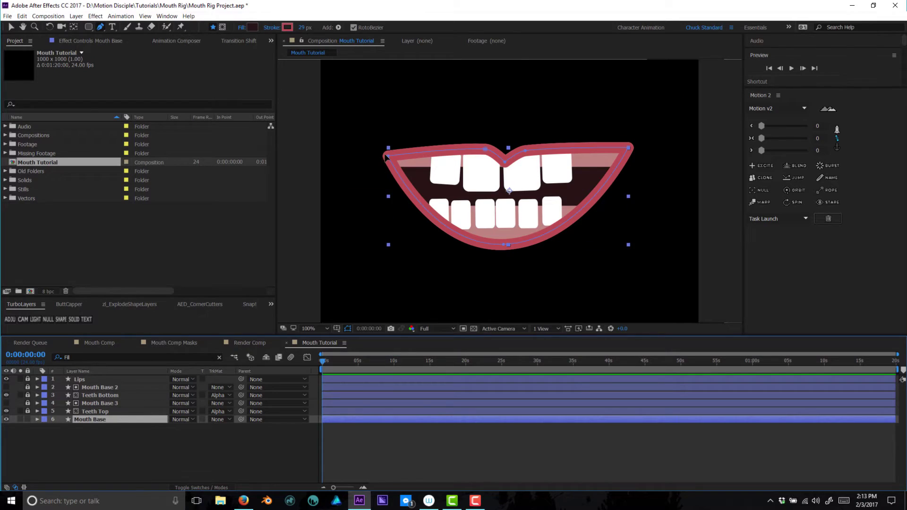
pyautogui.click(415, 179)
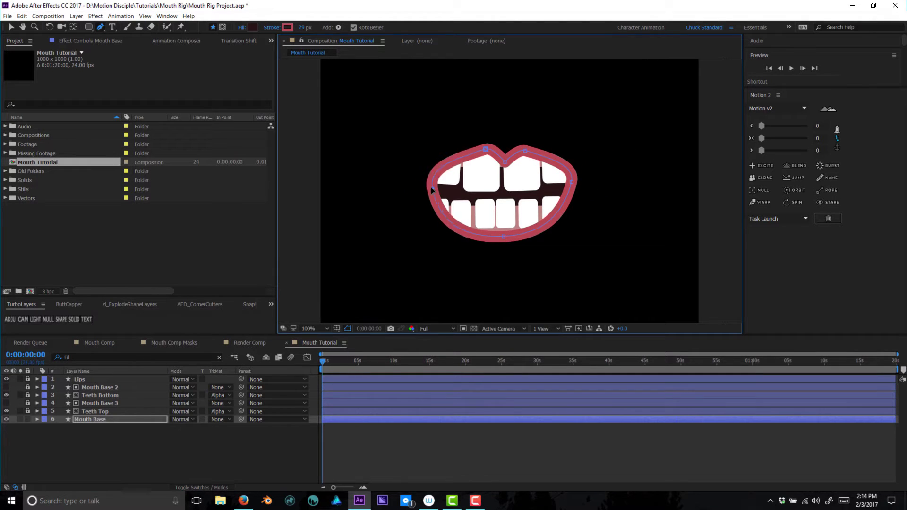
# - Unlock the Teeth Top and Teeth Bottom layers and add a null object directly above Mouth Base
pyautogui.click(28, 411)
pyautogui.click(28, 395)
pyautogui.click(88, 420)
pyautogui.click(48, 319)
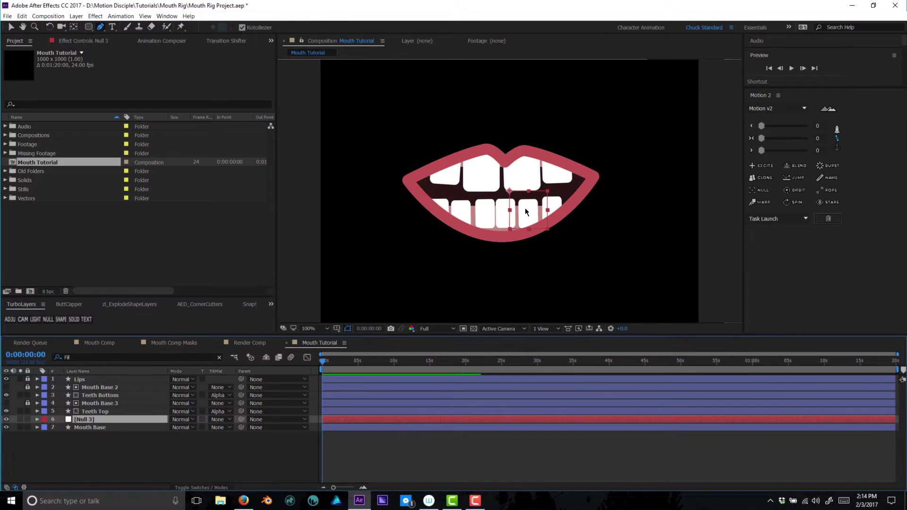
# - Duplicate the null and rename the two nulls Top Null and Bottom Null
pyautogui.hotkey('ctrl', 'd')
pyautogui.press('Return')
pyautogui.write('Top Null')
pyautogui.press('Return')
pyautogui.hotkey('ctrl', 'Down')
pyautogui.press('Return')
pyautogui.write('Bottom Null')
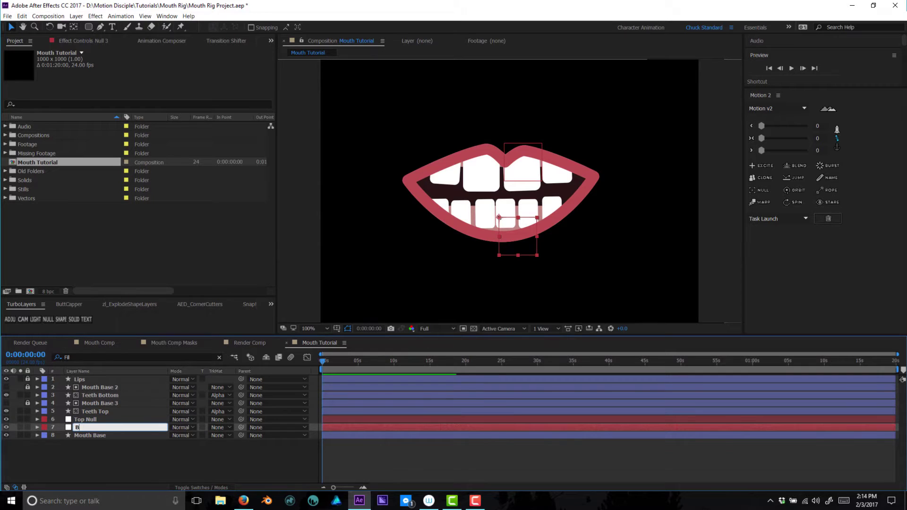
pyautogui.press('Return')
# - Parent the Teeth Top layer to Top Null and the Teeth Bottom layer to Bottom Null
pyautogui.click(244, 414)
pyautogui.moveTo(241, 411); pyautogui.dragTo(87, 419)
pyautogui.moveTo(241, 396); pyautogui.dragTo(85, 428)
pyautogui.click(83, 438)
pyautogui.click(90, 426)
pyautogui.click(92, 420)
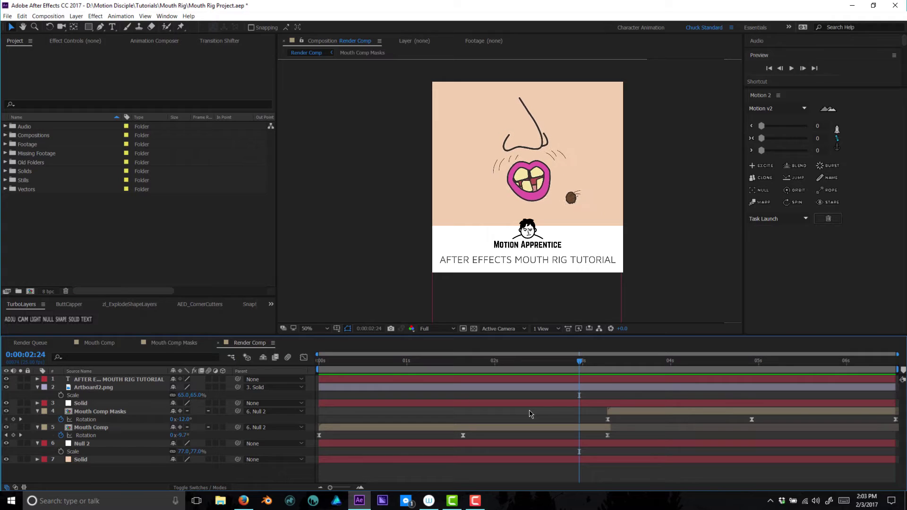
# - Preview the finished mouth animation in the Render Comp composition
pyautogui.press('space')
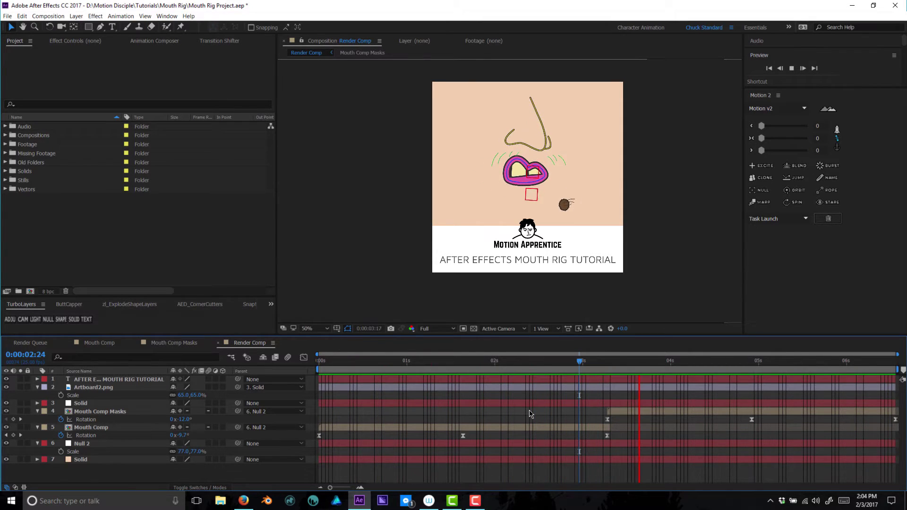
pyautogui.press('space')
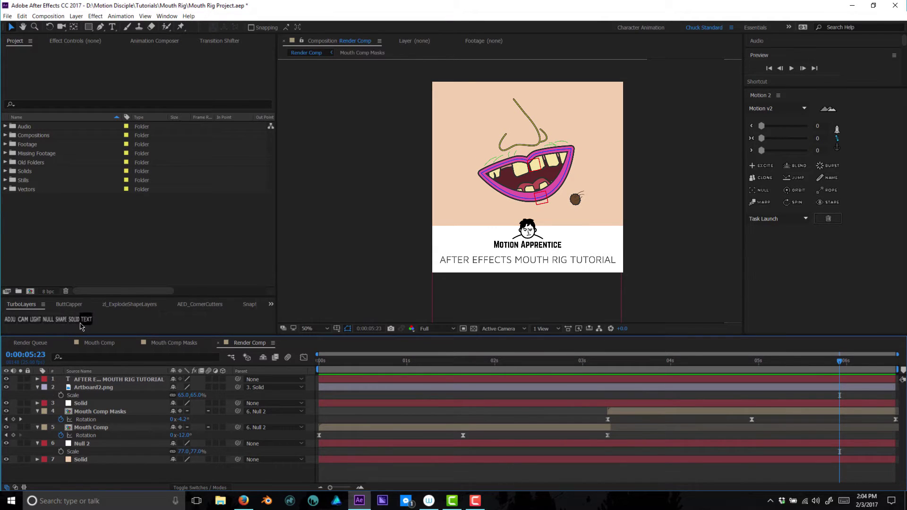
# - Create a new 1000 x 1000 px composition at 24 frames per second with a duration of 0:01:20:00
pyautogui.click(31, 291)
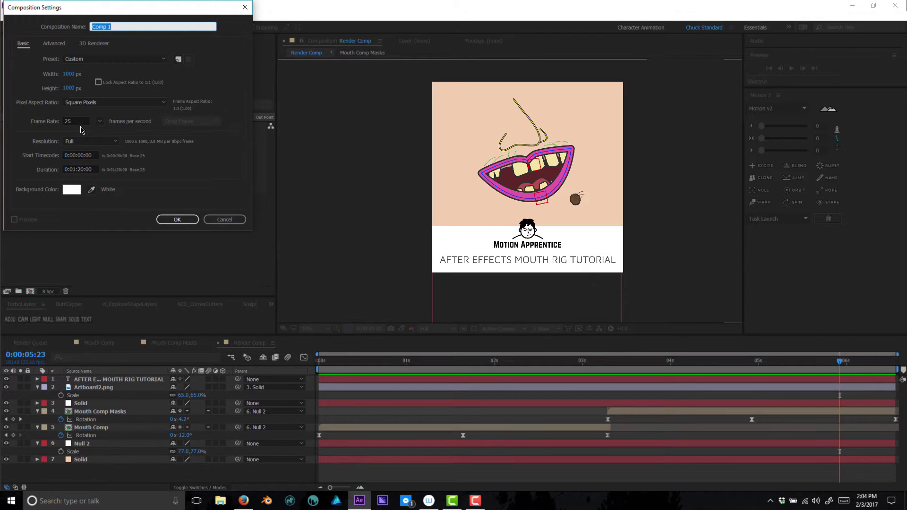
pyautogui.click(100, 121)
pyautogui.click(125, 167)
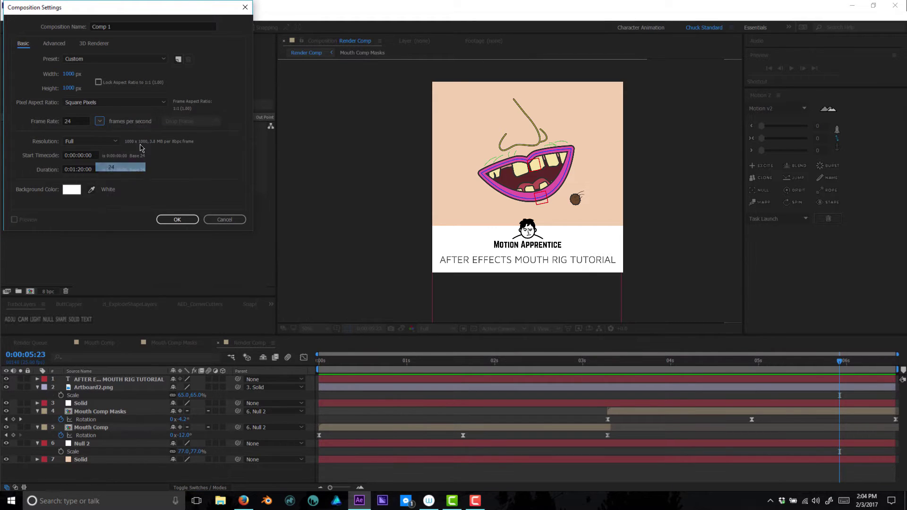
pyautogui.click(189, 222)
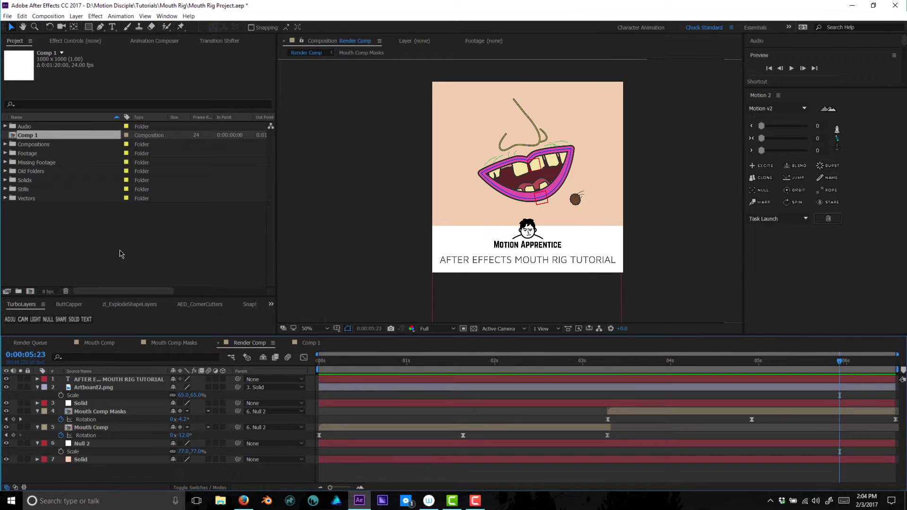
# - Open the new composition, set its background color to black (000000) and rename it Mouth Tutorial
pyautogui.doubleClick(14, 137)
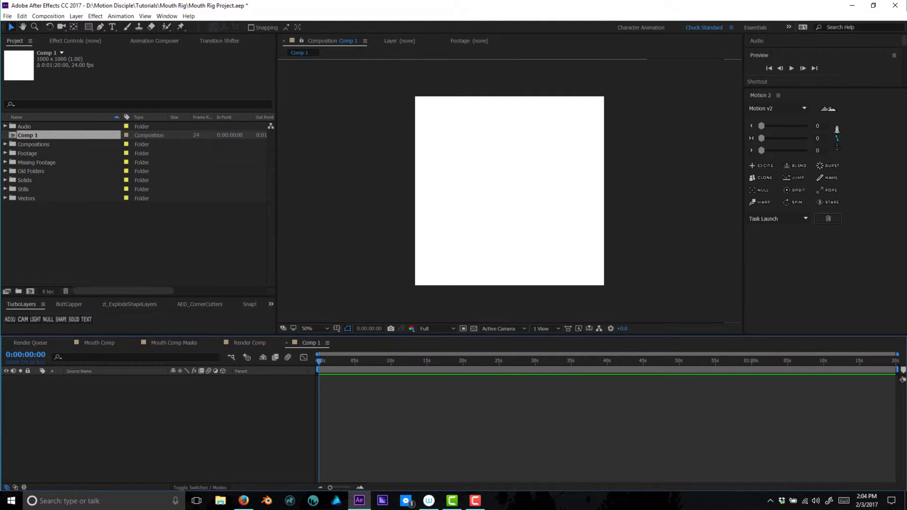
pyautogui.hotkey('ctrl', 'k')
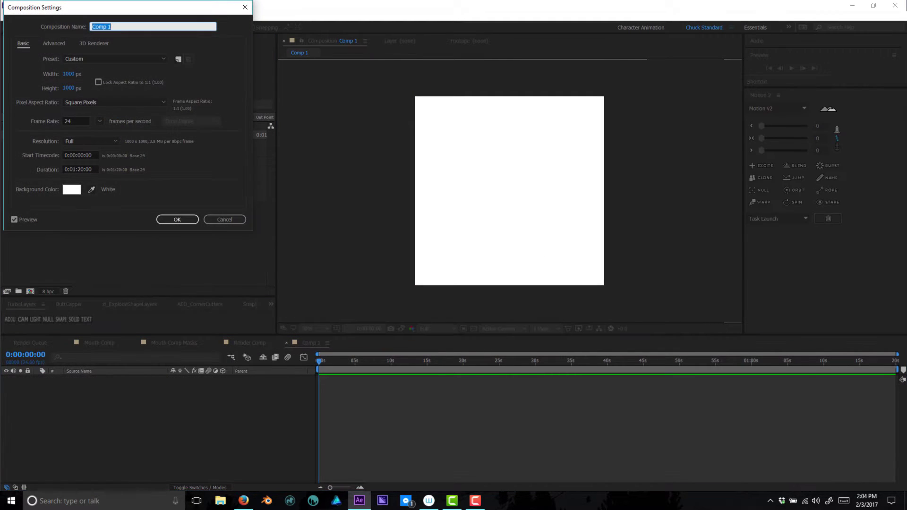
pyautogui.click(77, 193)
pyautogui.click(14, 141)
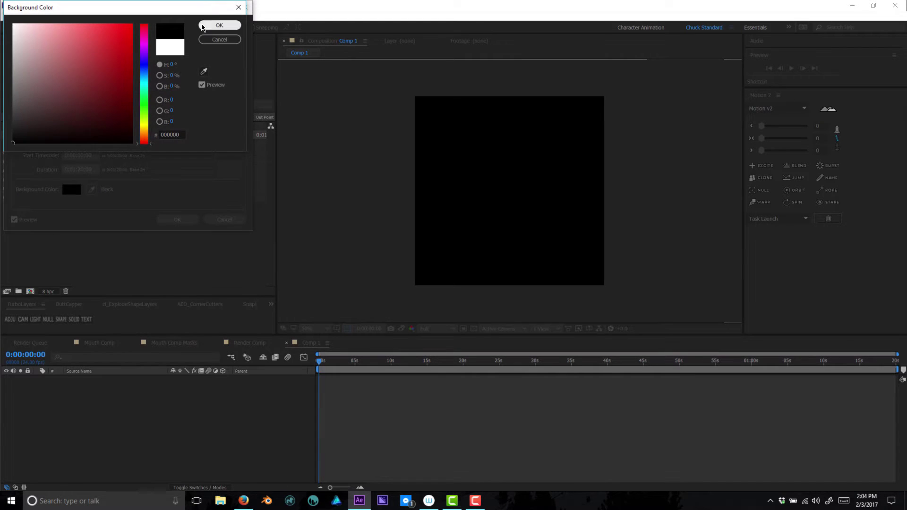
pyautogui.click(203, 27)
pyautogui.write('Mouth Tutorial')
pyautogui.press('Return')
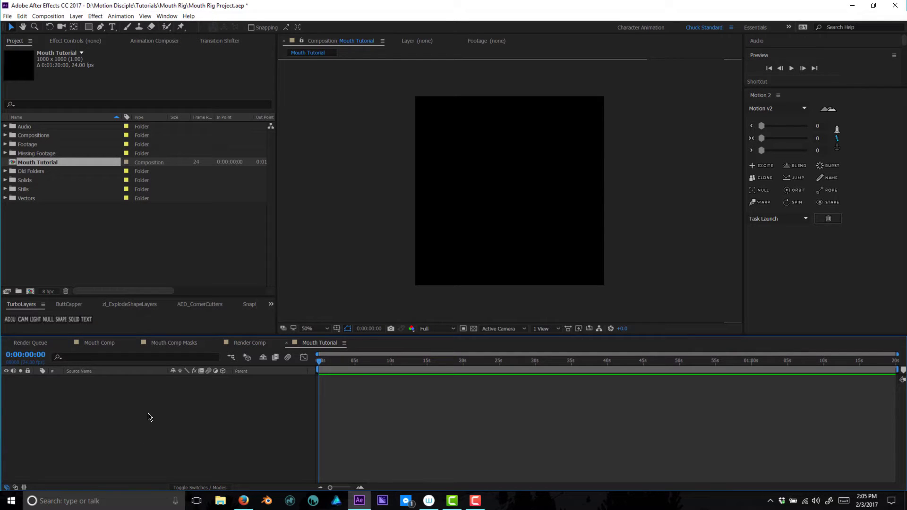
# - Add an empty shape layer to the Mouth Tutorial composition
pyautogui.click(60, 319)
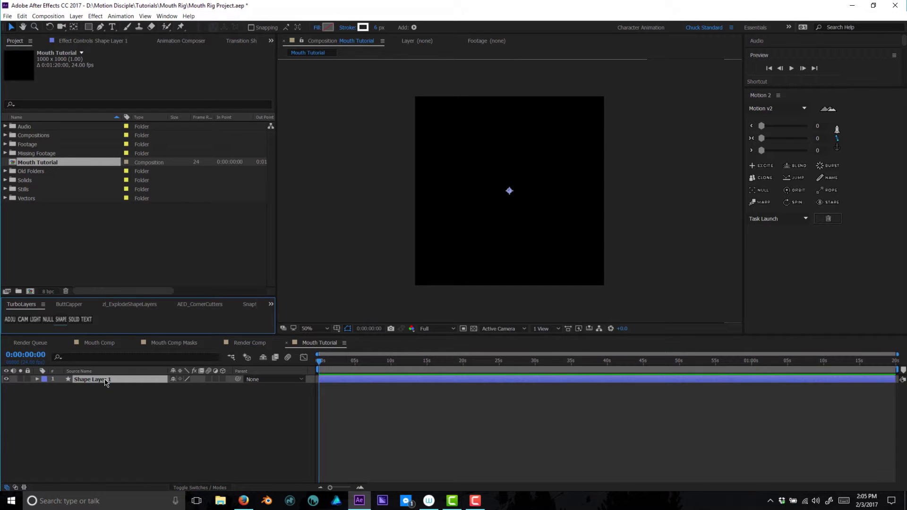
pyautogui.click(76, 14)
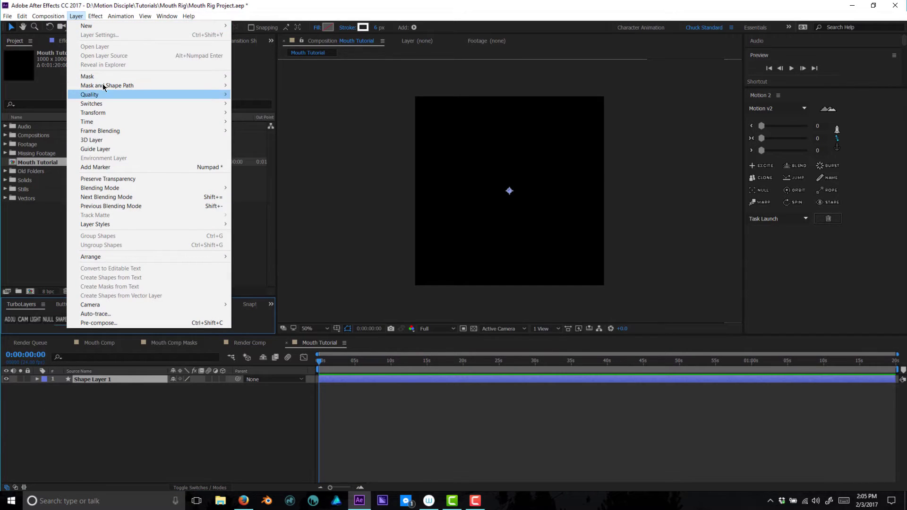
pyautogui.moveTo(104, 29)
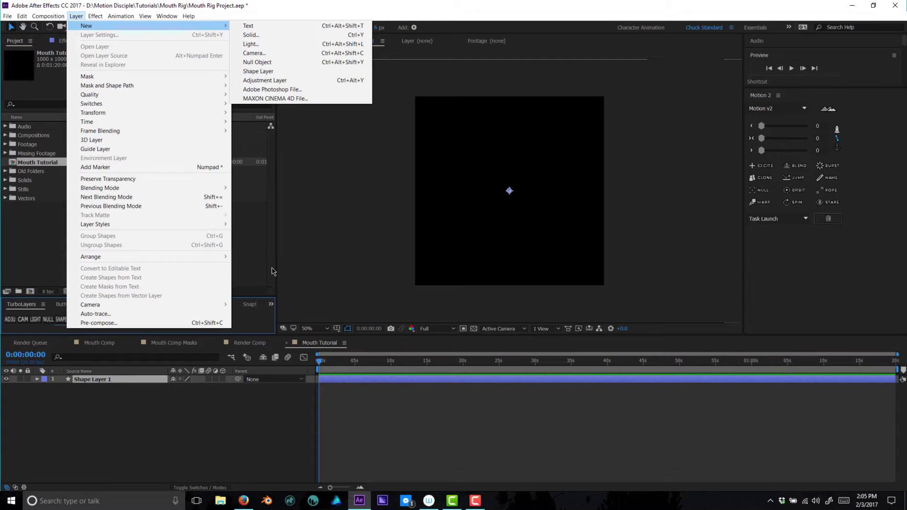
pyautogui.click(221, 501)
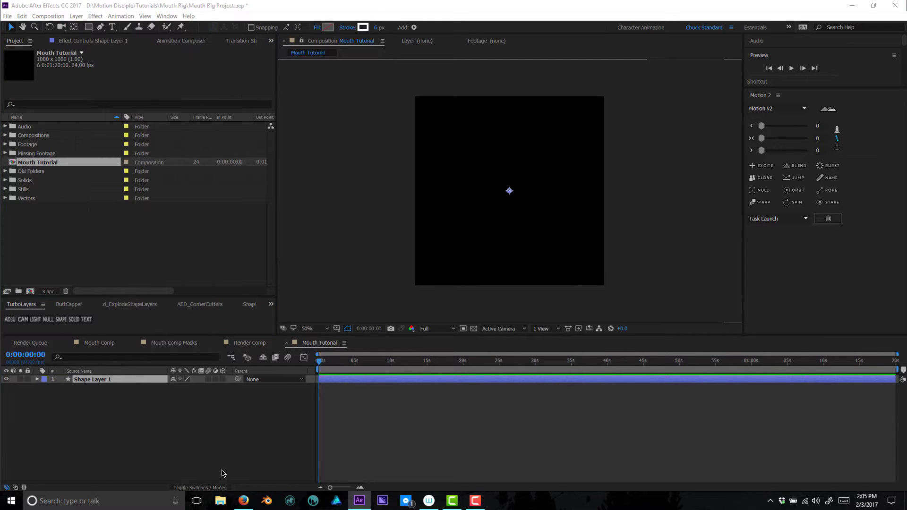
pyautogui.click(489, 72)
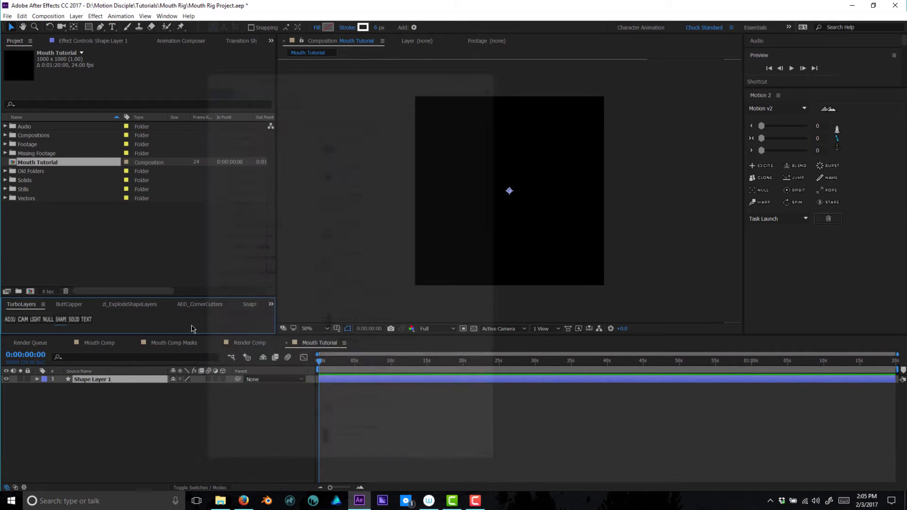
# - Draw a closed six-point mouth outline with the Pen tool and RotoBezier, dipping at the middle of the upper lip
pyautogui.click(100, 27)
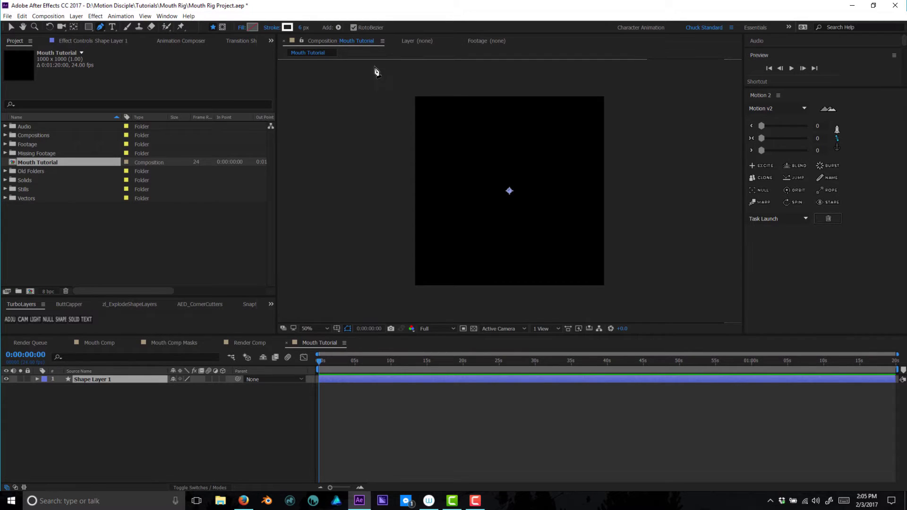
pyautogui.click(444, 172)
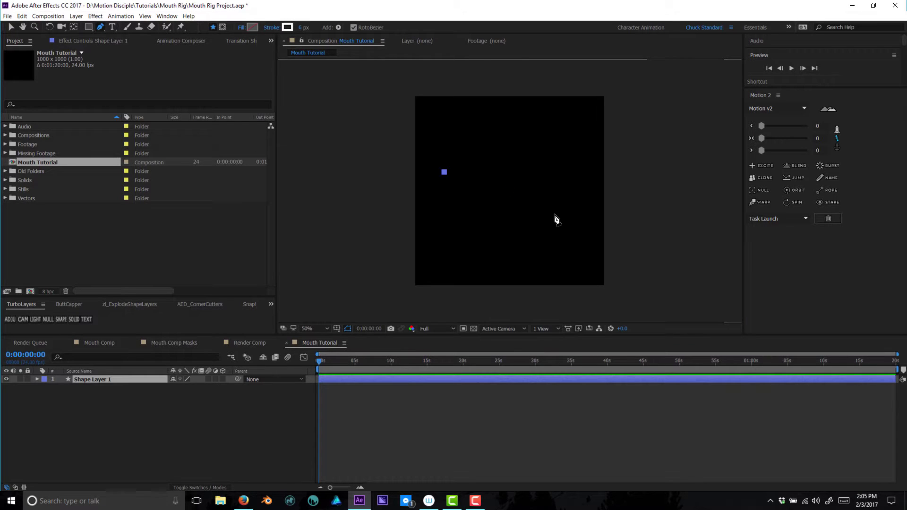
pyautogui.click(498, 169)
pyautogui.click(507, 176)
pyautogui.click(516, 172)
pyautogui.click(564, 172)
pyautogui.click(506, 217)
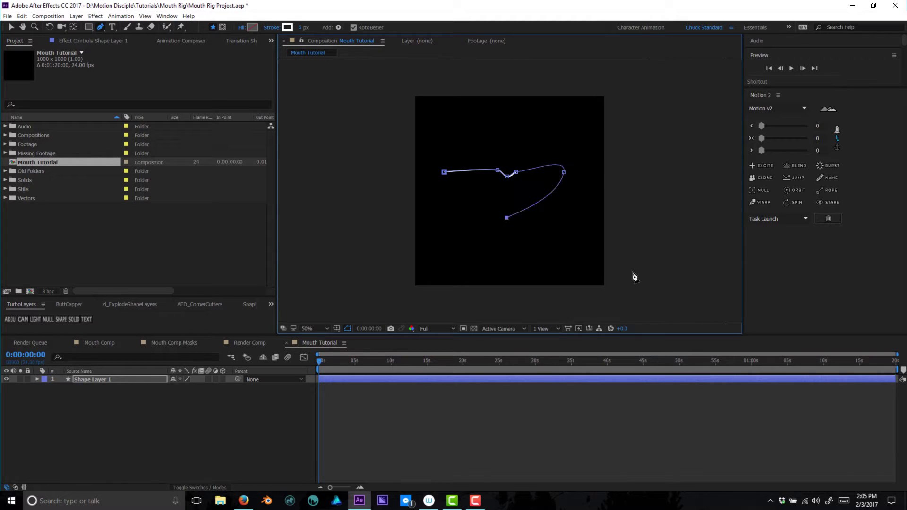
pyautogui.click(443, 178)
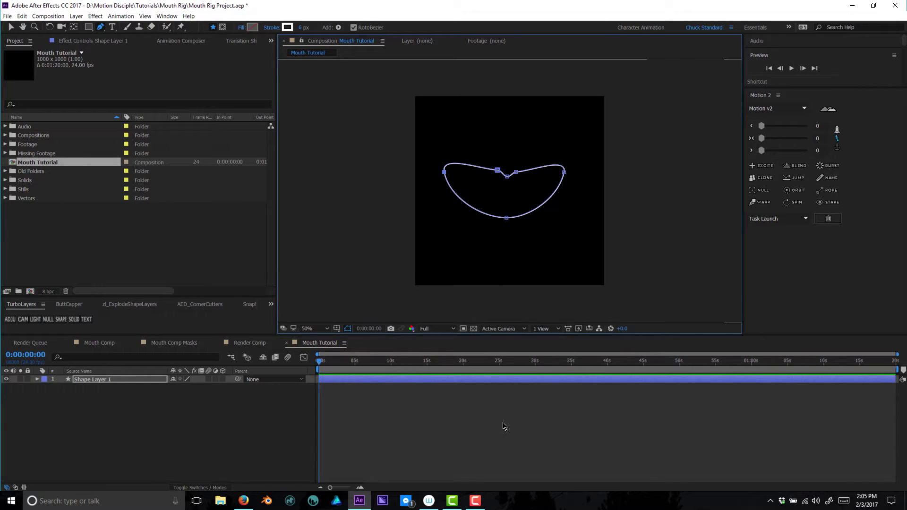
# - Sharpen the mouth outline's two corner points, nudge one corner slightly outward and round the bottom point of the lower lip
pyautogui.click(484, 423)
pyautogui.click(486, 379)
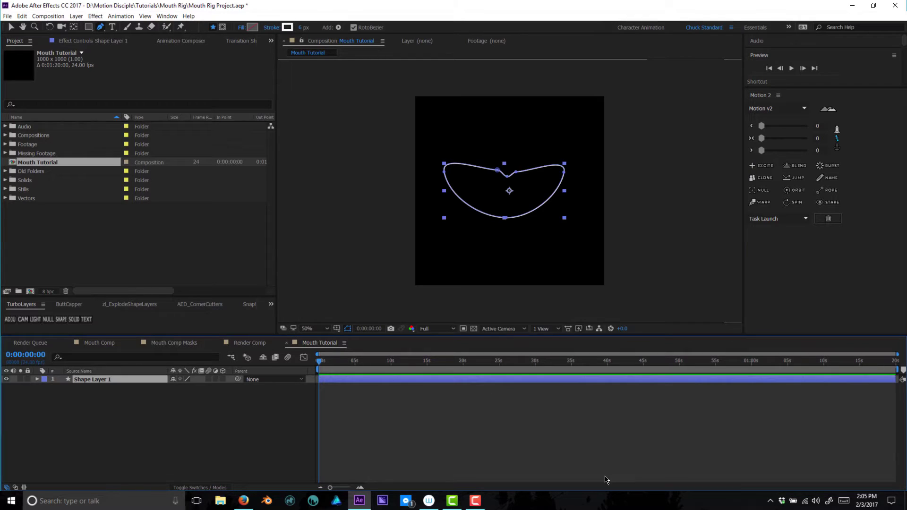
pyautogui.click(448, 177)
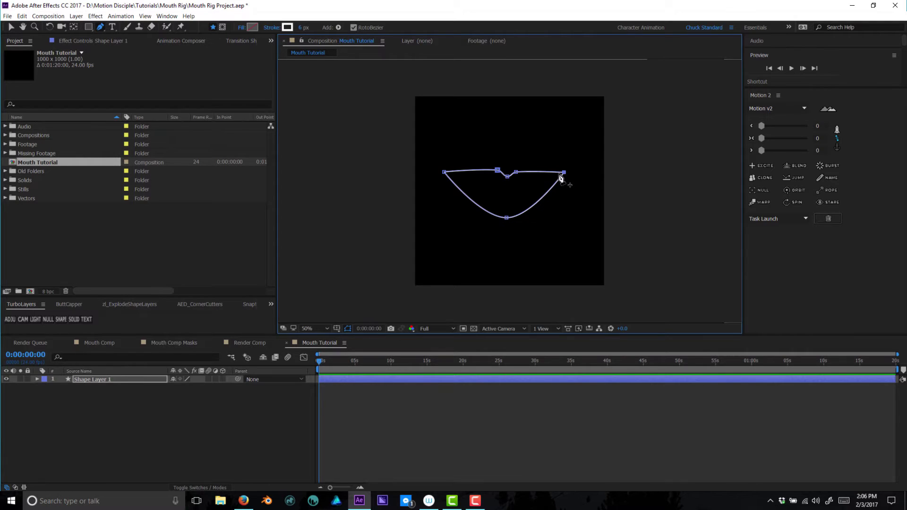
pyautogui.moveTo(564, 173); pyautogui.dragTo(568, 170)
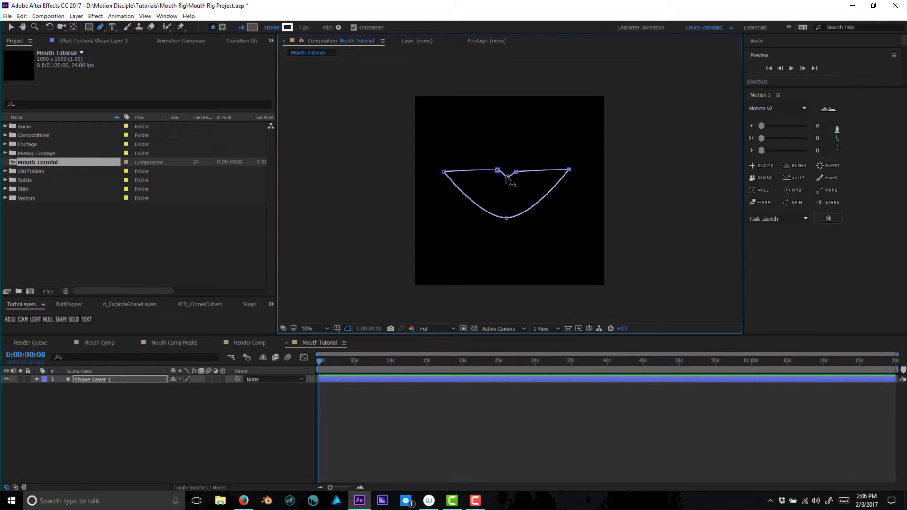
pyautogui.click(508, 219)
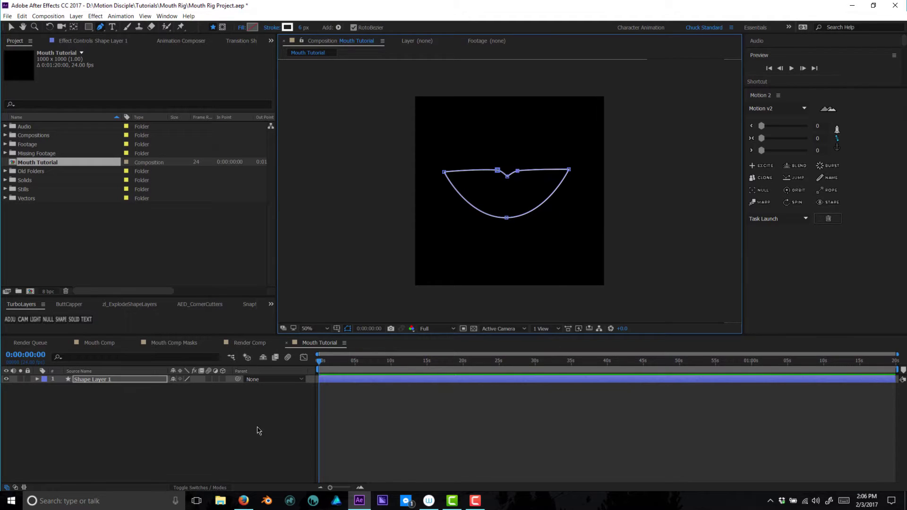
# - Set the mouth shape's fill color to the dark reddish brown 281715
pyautogui.click(88, 453)
pyautogui.click(106, 384)
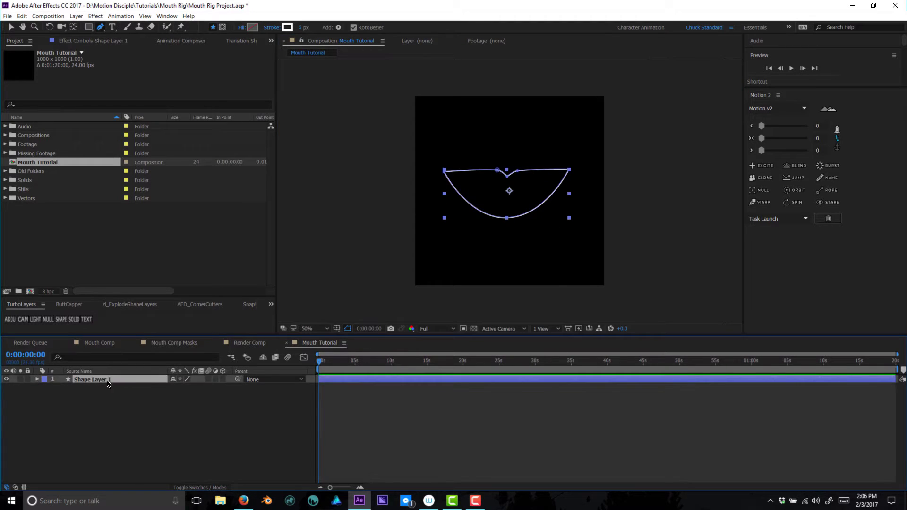
pyautogui.click(254, 27)
pyautogui.moveTo(122, 61)
pyautogui.mouseDown()
pyautogui.moveTo(51, 115)
pyautogui.moveTo(13, 119)
pyautogui.mouseUp()
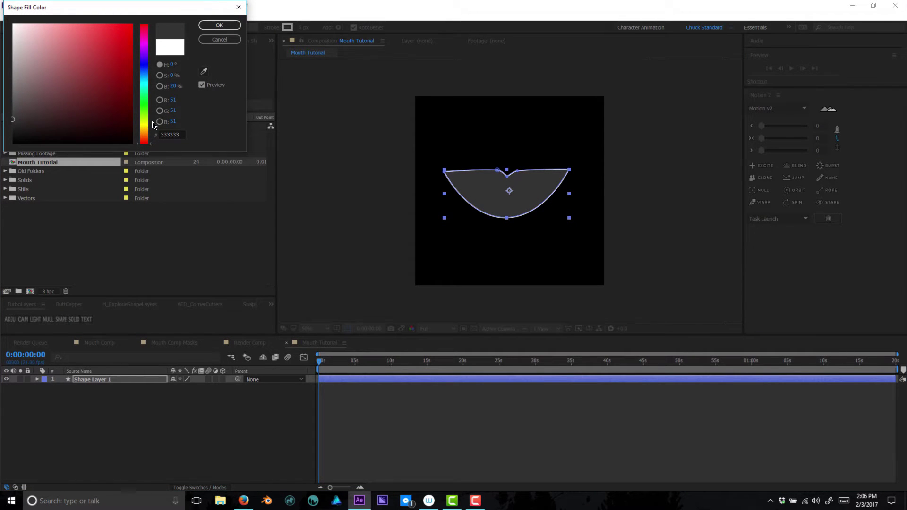
pyautogui.moveTo(145, 143)
pyautogui.mouseDown()
pyautogui.moveTo(144, 133)
pyautogui.moveTo(144, 142)
pyautogui.mouseUp()
pyautogui.moveTo(101, 116)
pyautogui.mouseDown()
pyautogui.moveTo(66, 93)
pyautogui.moveTo(68, 124)
pyautogui.mouseUp()
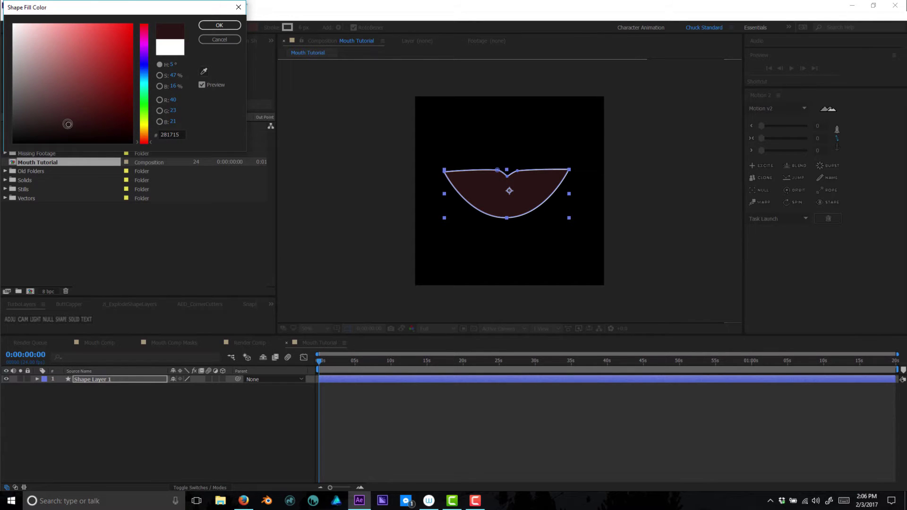
pyautogui.click(220, 24)
# - Set the mouth shape's stroke to the muted red BF5252 with a width of 29 px
pyautogui.click(287, 28)
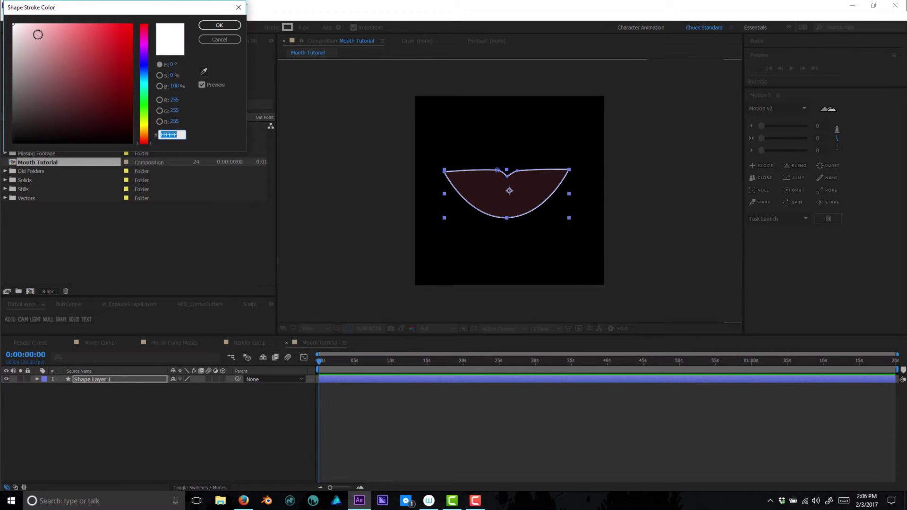
pyautogui.moveTo(78, 57); pyautogui.dragTo(81, 54)
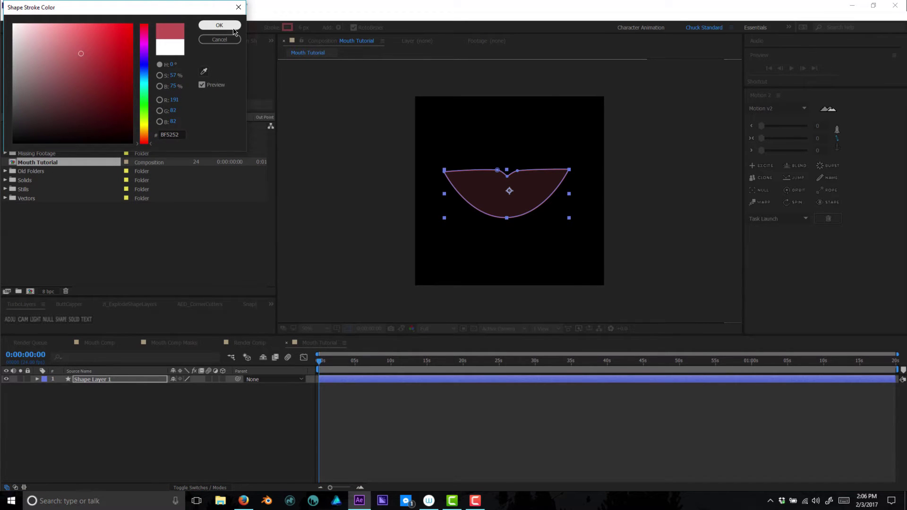
pyautogui.press('Return')
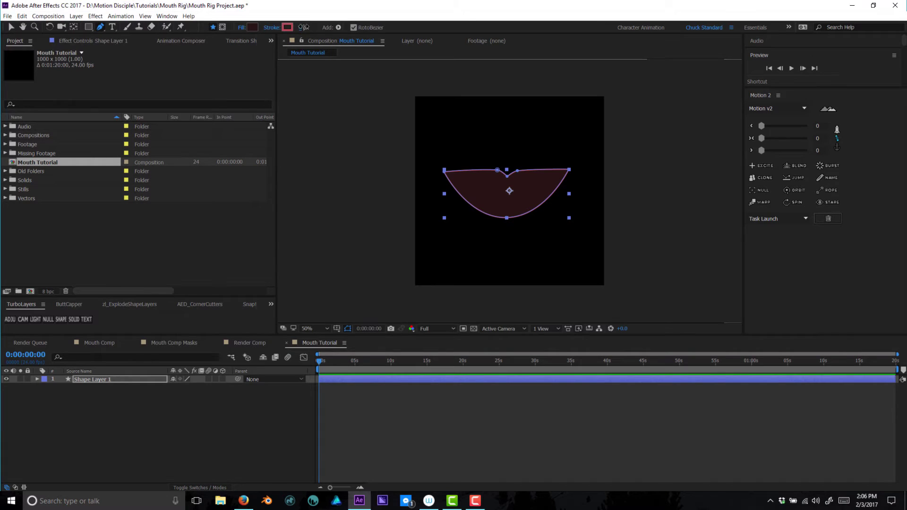
pyautogui.moveTo(306, 27); pyautogui.dragTo(326, 28)
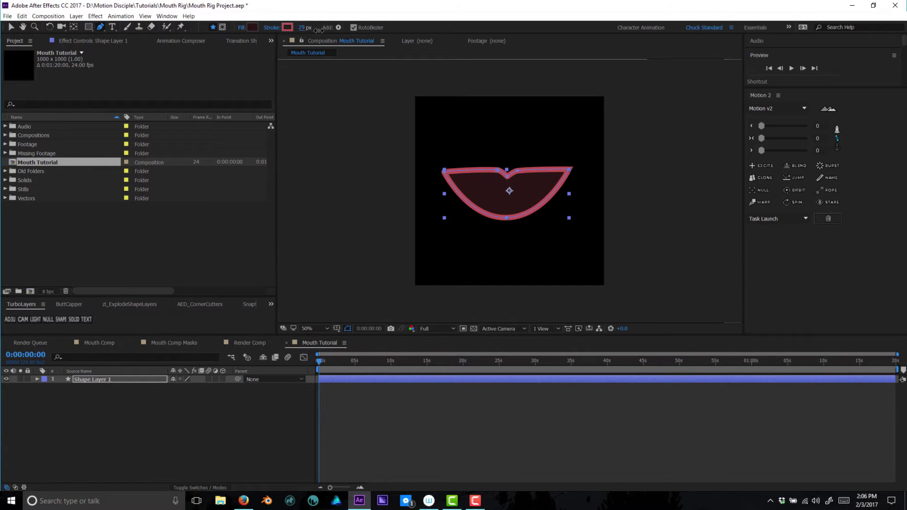
pyautogui.click(512, 439)
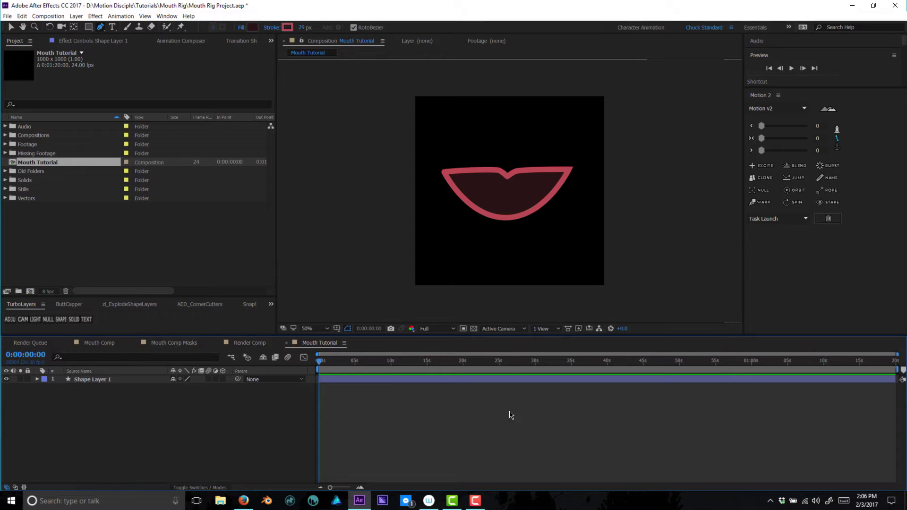
# - Give the mouth shape's stroke rounded corners and caps using the ButtCapper script
pyautogui.click(518, 379)
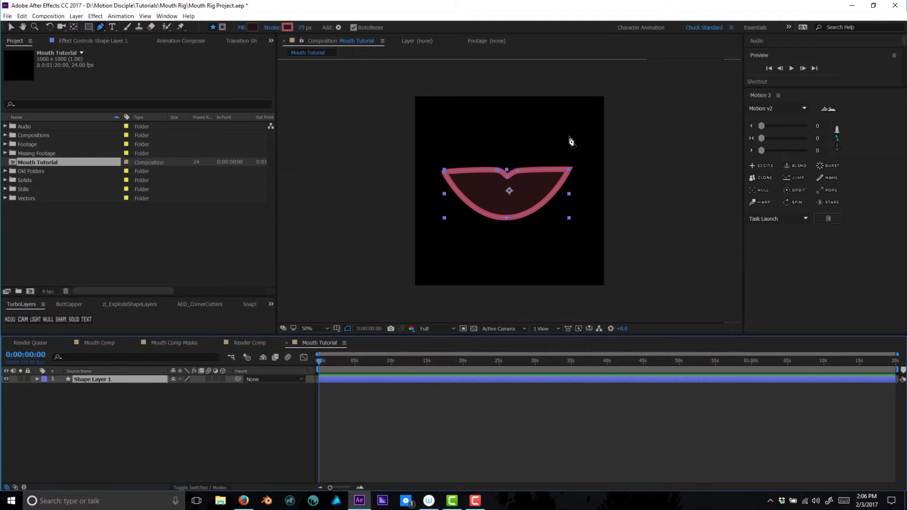
pyautogui.click(713, 219)
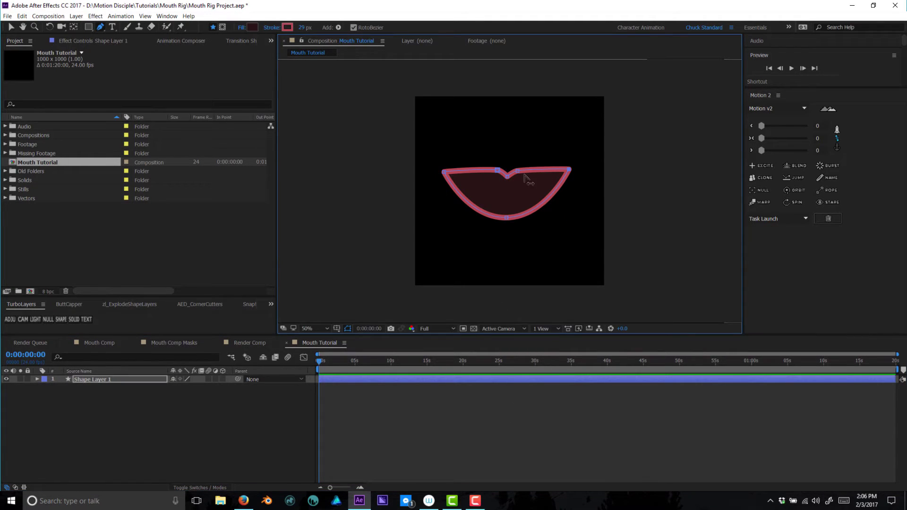
pyautogui.moveTo(516, 182); pyautogui.dragTo(453, 216)
pyautogui.moveTo(453, 175)
pyautogui.mouseDown()
pyautogui.moveTo(457, 192)
pyautogui.moveTo(442, 177)
pyautogui.mouseUp()
pyautogui.click(71, 304)
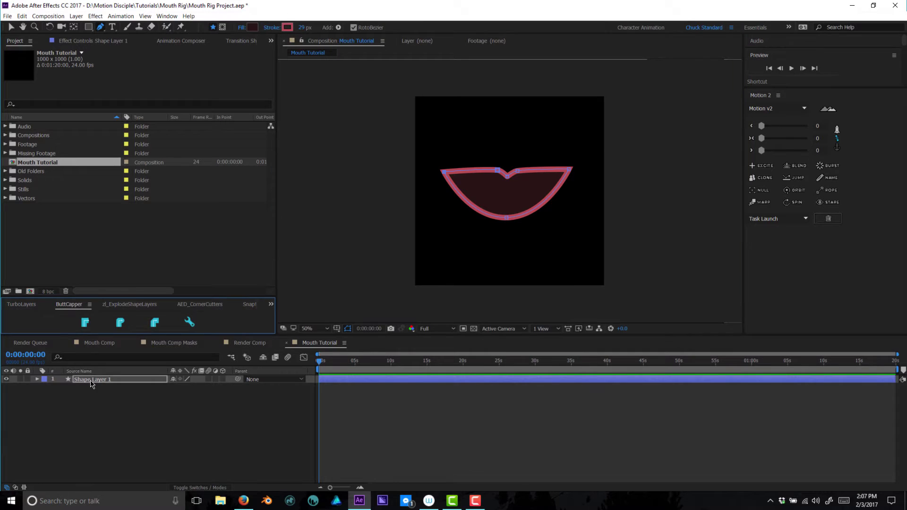
pyautogui.click(122, 326)
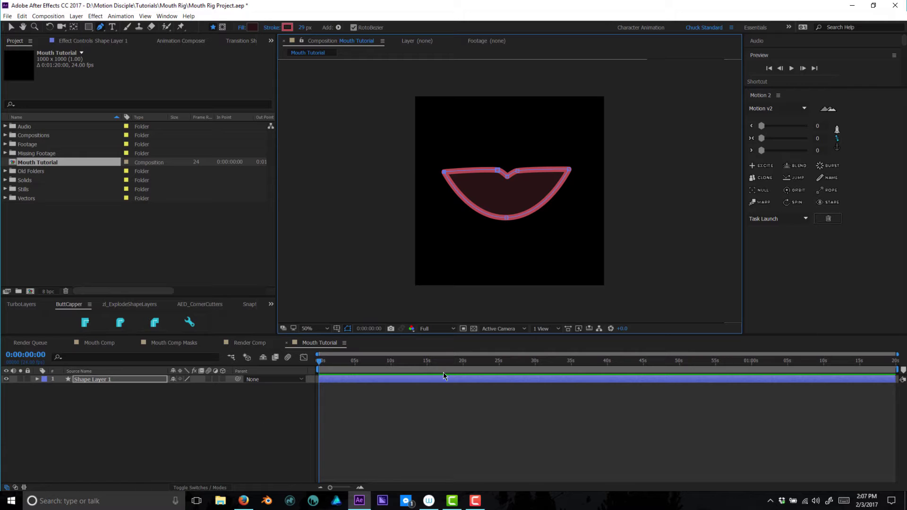
# - Rename the mouth shape layer to Mouth Base
pyautogui.click(156, 431)
pyautogui.hotkey('ctrl', 'a')
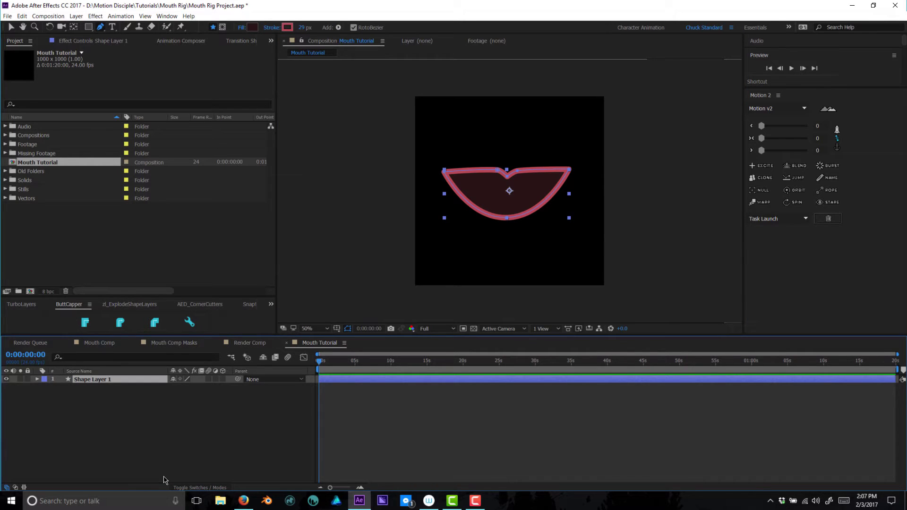
pyautogui.press('Return')
pyautogui.write('Mouth')
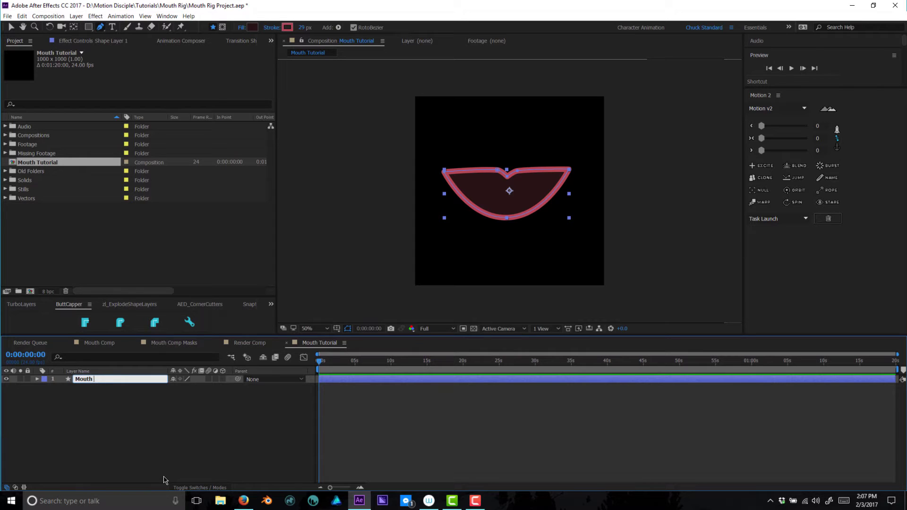
pyautogui.press('Return')
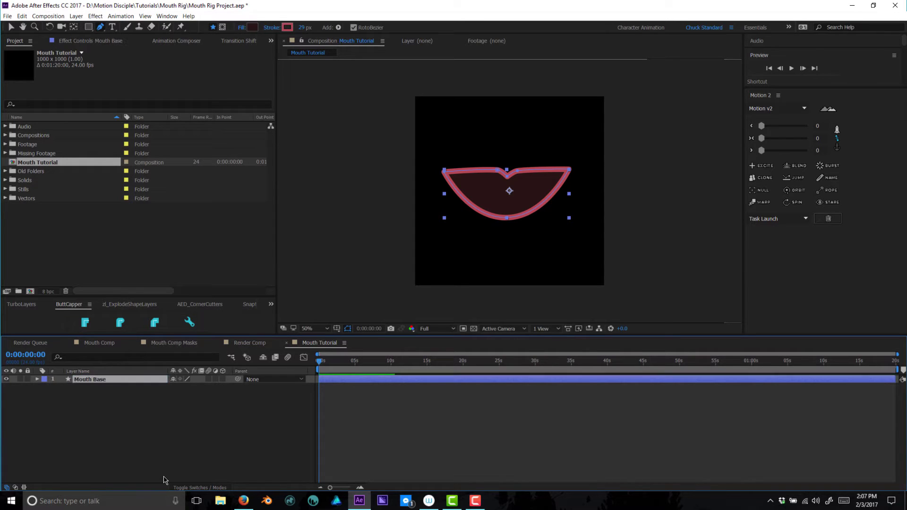
pyautogui.click(109, 422)
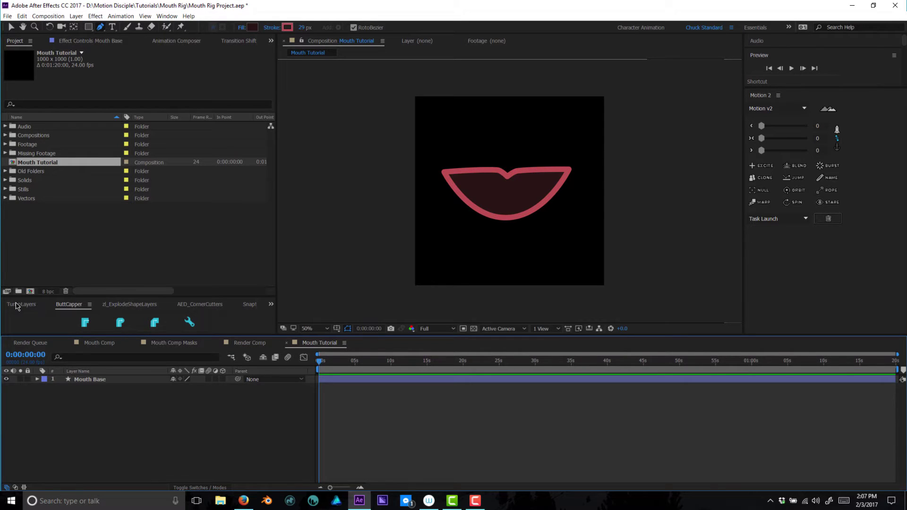
# - Create a new shape layer and draw a rectangle about 905 by 118 across the upper lip, extending past both mouth corners
pyautogui.click(17, 305)
pyautogui.click(61, 319)
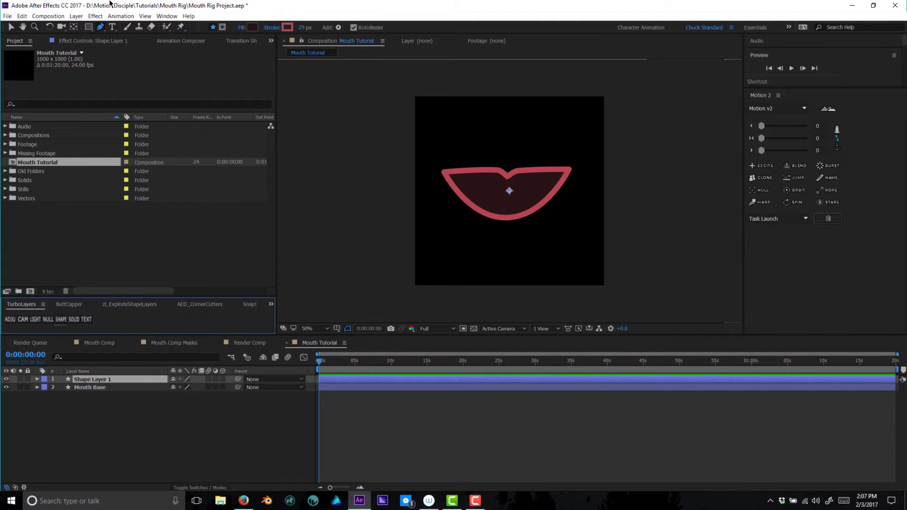
pyautogui.click(89, 27)
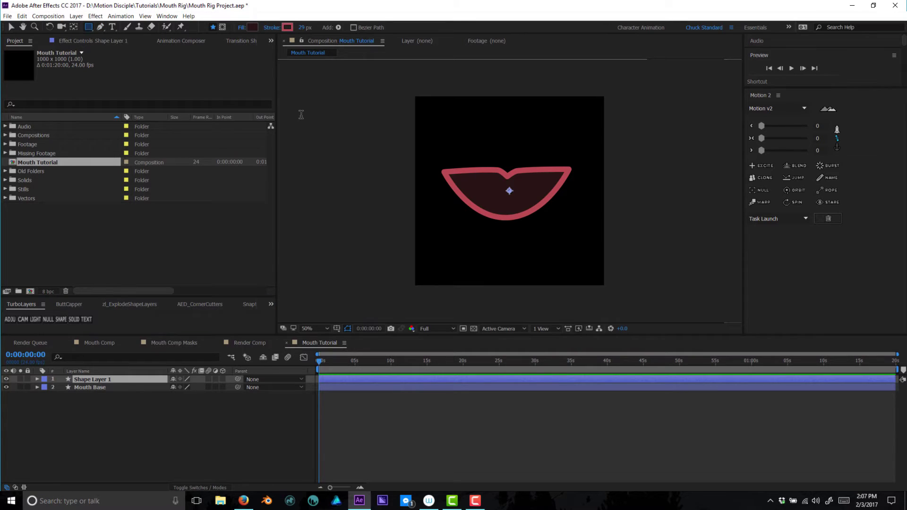
pyautogui.scroll(2, 510, 191)
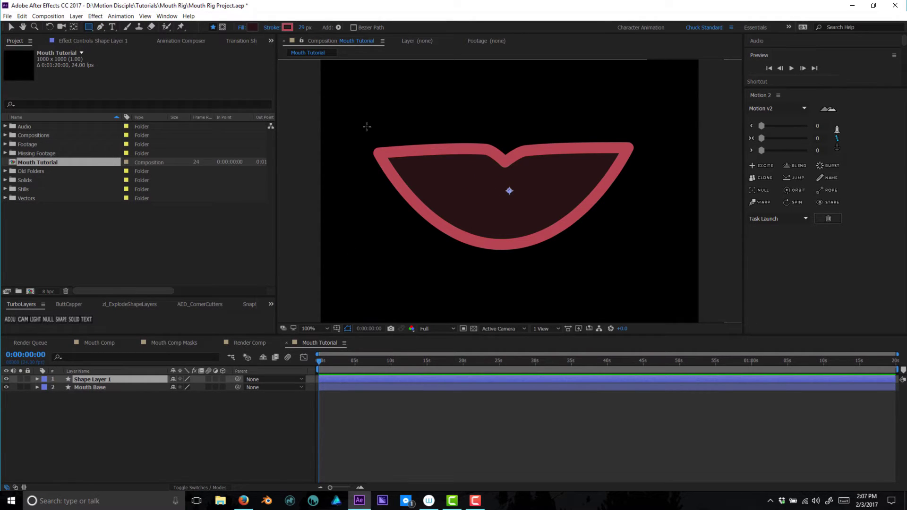
pyautogui.moveTo(337, 126)
pyautogui.mouseDown()
pyautogui.moveTo(606, 170)
pyautogui.moveTo(678, 171)
pyautogui.mouseUp()
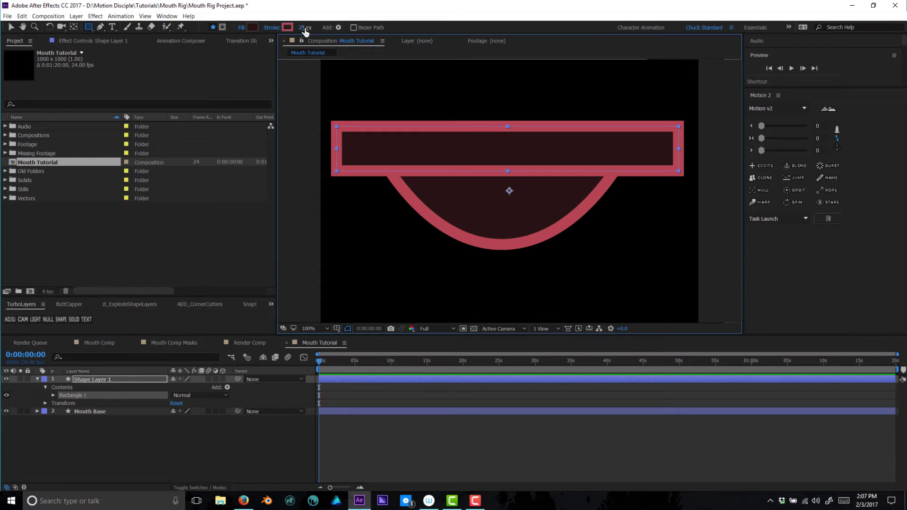
# - Set the rectangle's stroke width to 0 px and its size to 905 by 185
pyautogui.moveTo(304, 27); pyautogui.dragTo(247, 31)
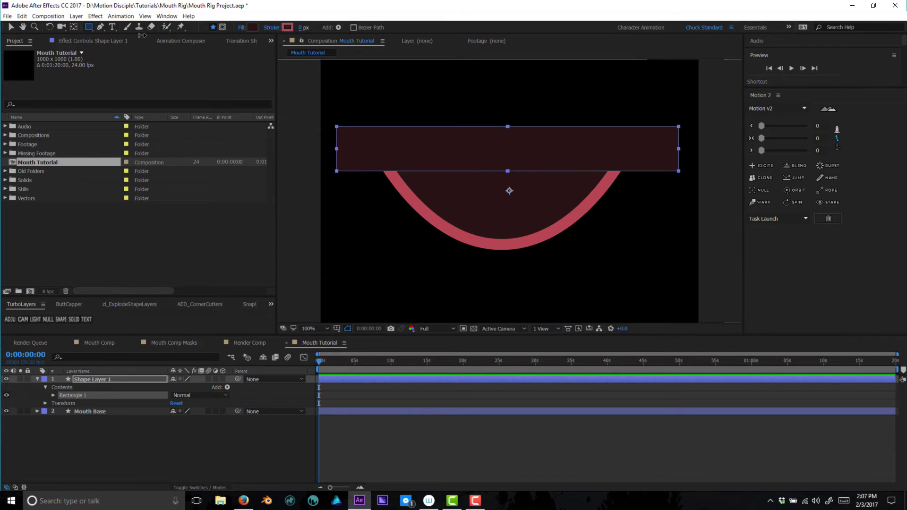
pyautogui.click(53, 394)
pyautogui.click(61, 404)
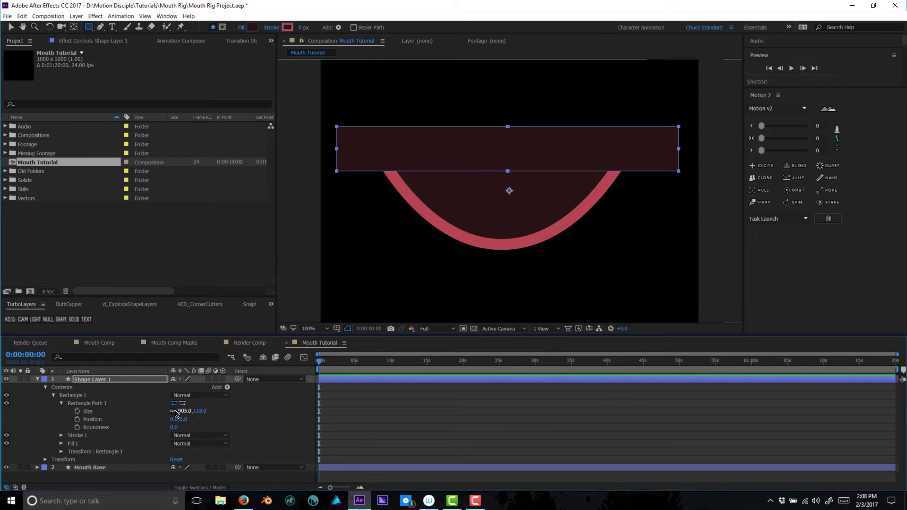
pyautogui.moveTo(186, 414); pyautogui.dragTo(217, 414)
pyautogui.click(404, 384)
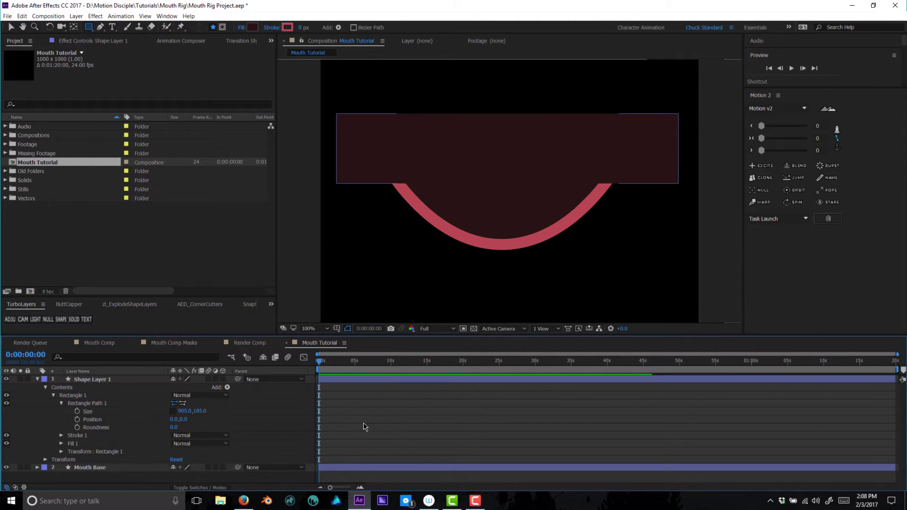
pyautogui.click(404, 383)
# - Move the gum rectangle slightly upward and set its fill to the dusty pink C18883
pyautogui.press('v')
pyautogui.moveTo(557, 168); pyautogui.dragTo(557, 158)
pyautogui.click(327, 27)
pyautogui.click(50, 51)
pyautogui.click(212, 25)
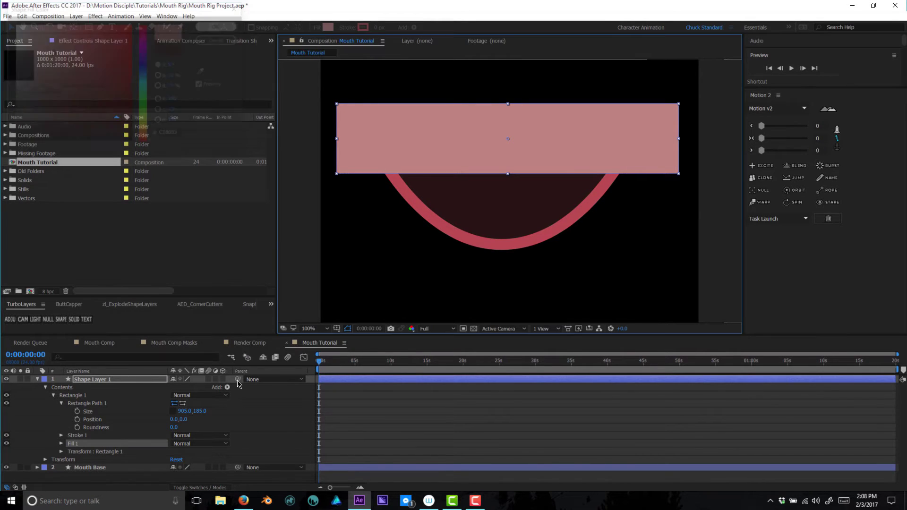
# - Collapse the gum rectangle's layer and rename it to Teeth Top
pyautogui.click(37, 378)
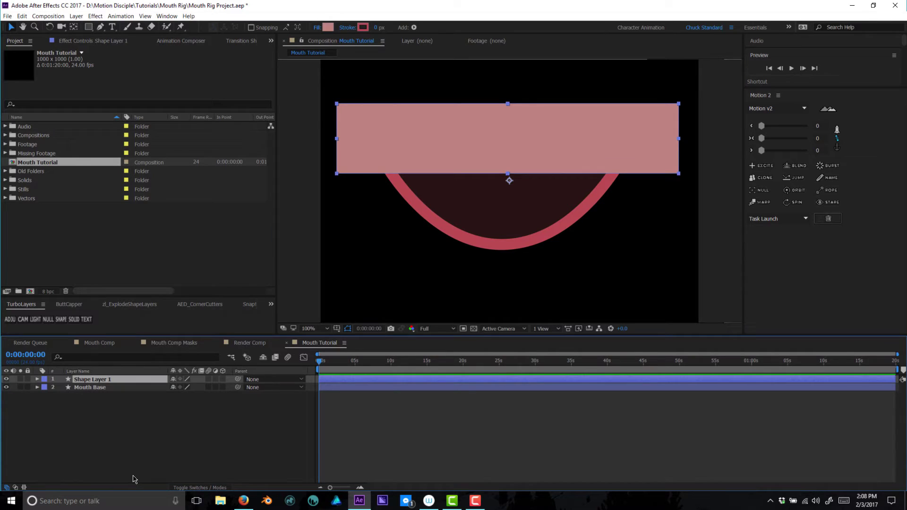
pyautogui.press('Return')
pyautogui.write('T')
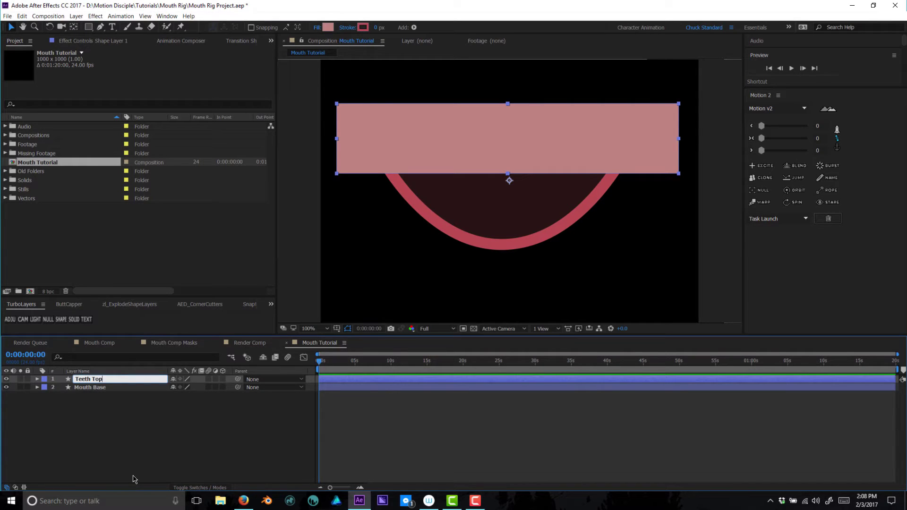
pyautogui.write('eeth Top')
pyautogui.press('Return')
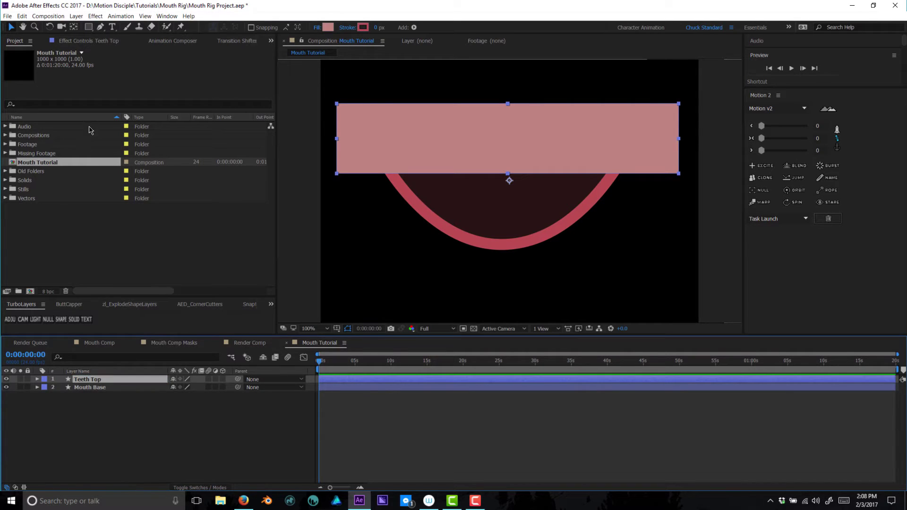
# - Draw a small tooth with slightly rounded corners over the gum's lower edge, using the Rounded Rectangle tool inside the Teeth Top layer
pyautogui.click(89, 28)
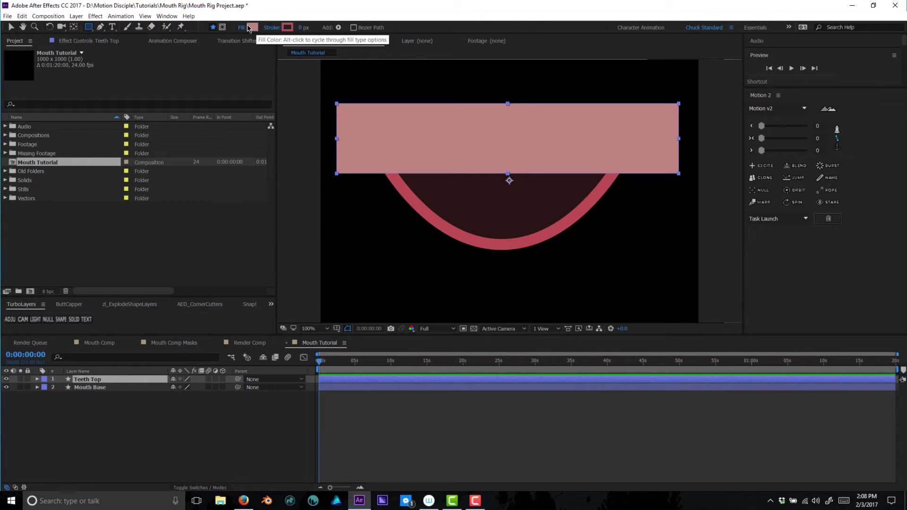
pyautogui.moveTo(93, 32); pyautogui.dragTo(95, 33)
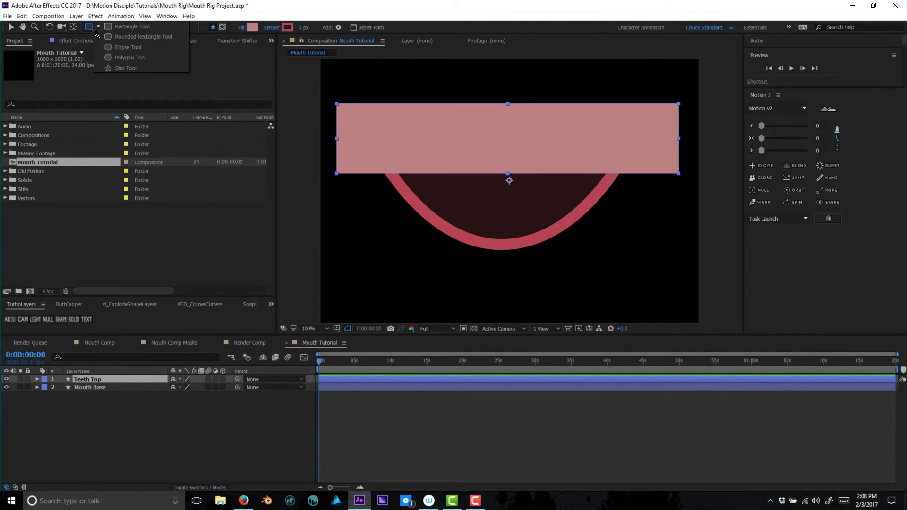
pyautogui.click(114, 34)
pyautogui.moveTo(455, 152); pyautogui.dragTo(484, 190)
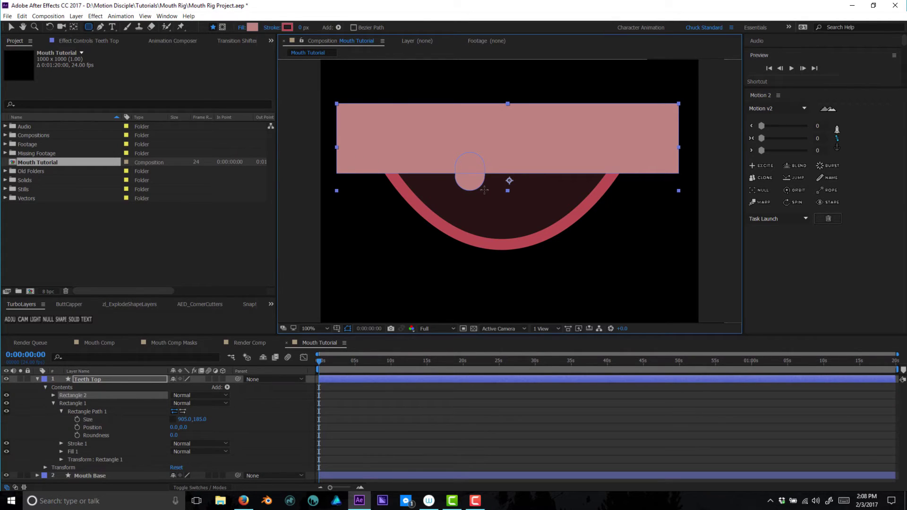
pyautogui.press('Down')
pyautogui.press('Down')
pyautogui.press('Down')
pyautogui.press('Down')
pyautogui.moveTo(484, 190); pyautogui.dragTo(491, 193)
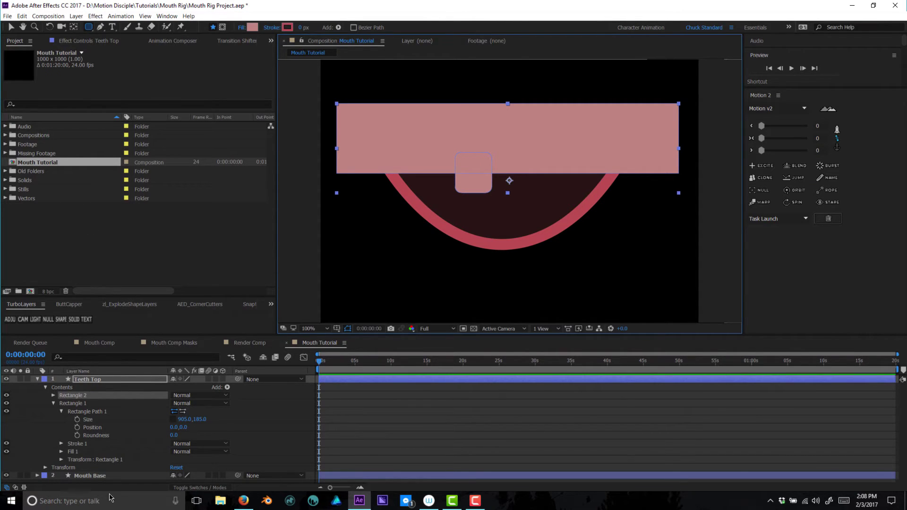
# - Set the tooth's fill color to white
pyautogui.click(252, 27)
pyautogui.click(13, 24)
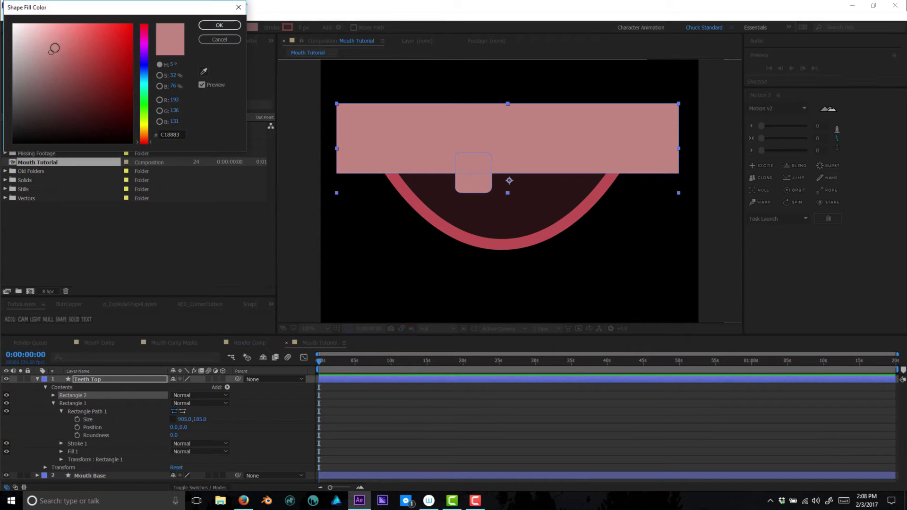
pyautogui.click(219, 25)
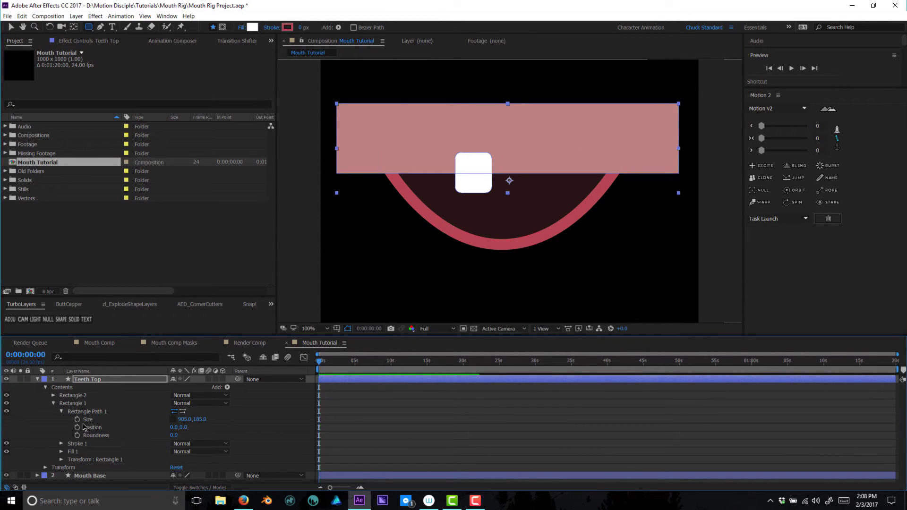
# - Duplicate the white tooth, place the copy just right of the original and tilt it slightly
pyautogui.hotkey('ctrl', 'd')
pyautogui.press('v')
pyautogui.moveTo(480, 188); pyautogui.dragTo(520, 189)
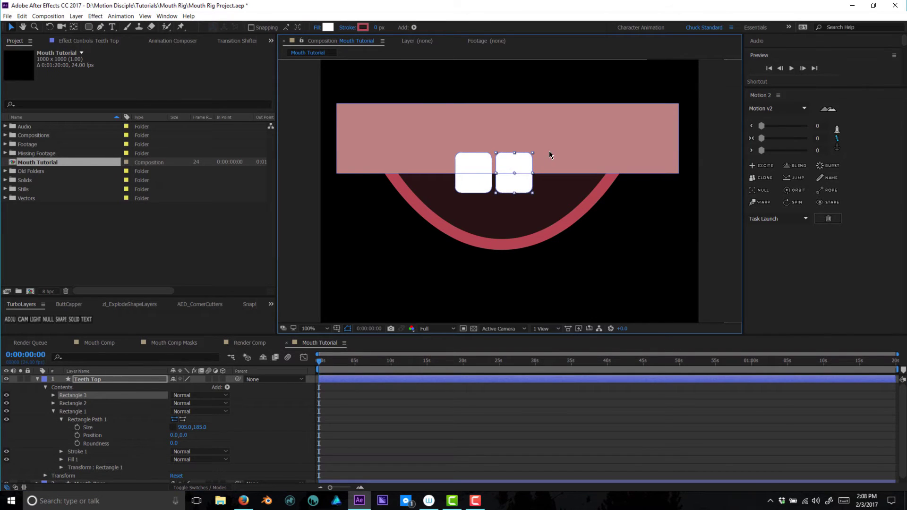
pyautogui.moveTo(538, 156); pyautogui.dragTo(537, 151)
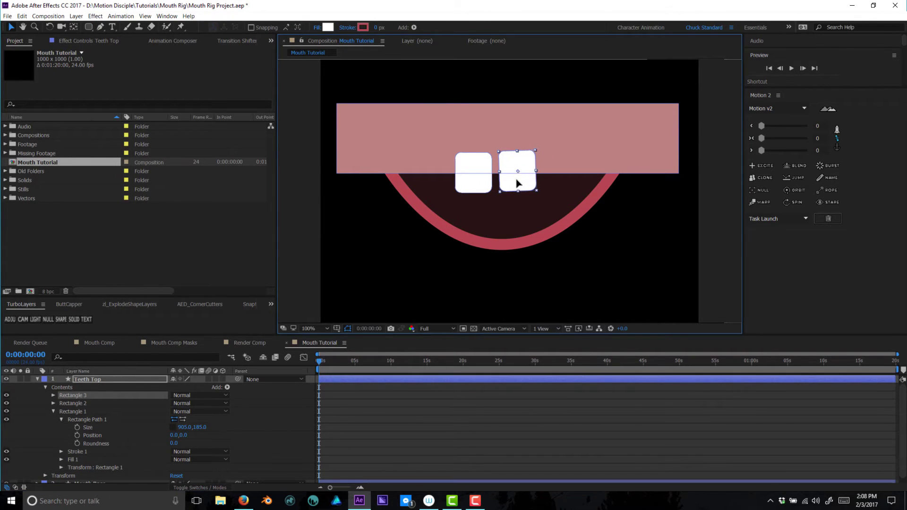
# - Duplicate the tooth twice more as smaller outer teeth, one on each side of the front pair, with a slight tilt
pyautogui.hotkey('ctrl', 'd')
pyautogui.moveTo(527, 182); pyautogui.dragTo(435, 183)
pyautogui.hotkey('ctrl', 'd')
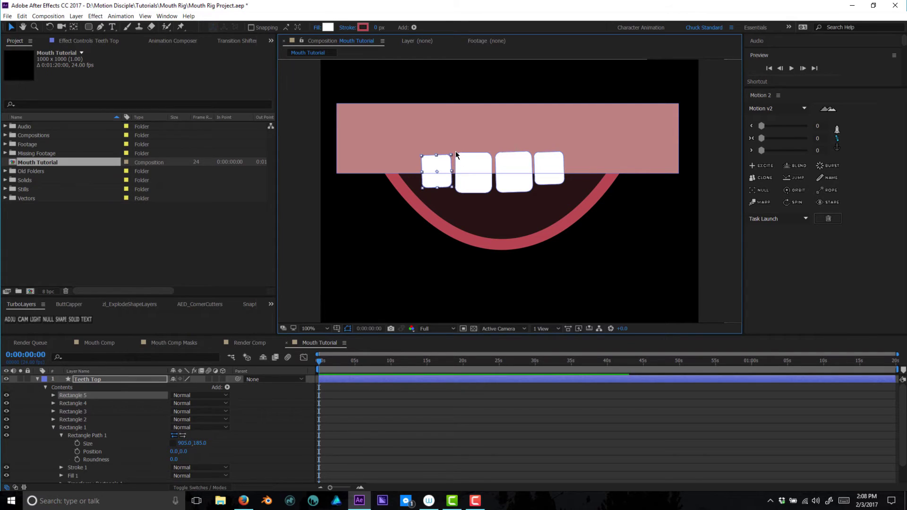
pyautogui.moveTo(454, 153)
pyautogui.mouseDown()
pyautogui.moveTo(458, 160)
pyautogui.moveTo(443, 166)
pyautogui.mouseUp()
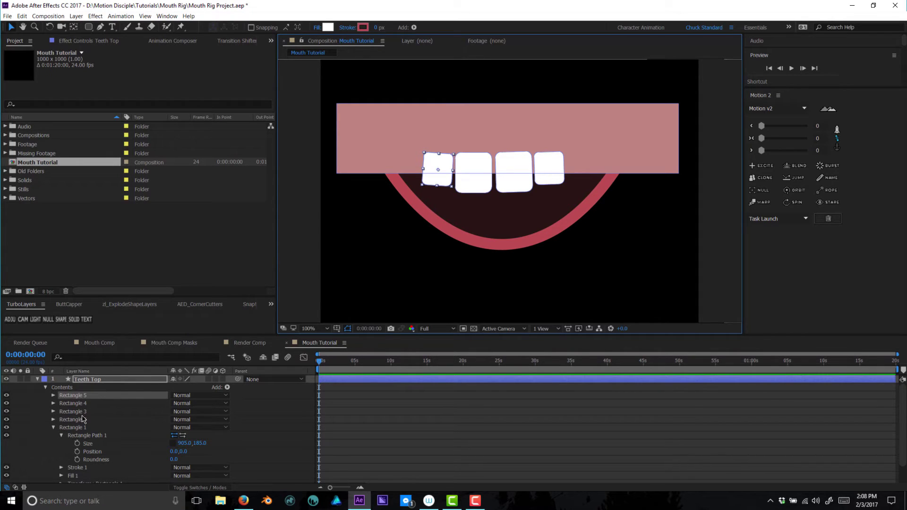
# - Select all four teeth and shift them together slightly right and up to center them in the mouth
pyautogui.click(54, 428)
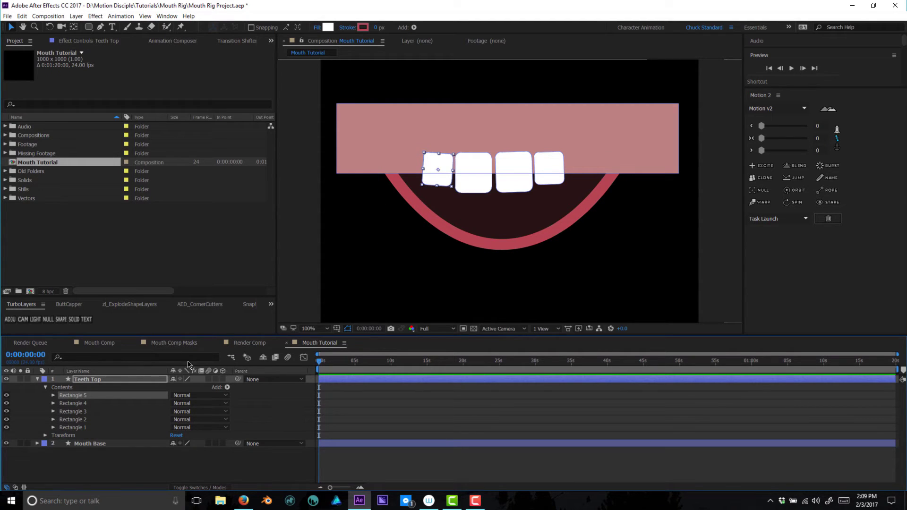
pyautogui.keyDown('shift'); pyautogui.click(73, 420); pyautogui.keyUp('shift')
pyautogui.moveTo(477, 189); pyautogui.dragTo(482, 185)
pyautogui.press('Down')
pyautogui.press('Down')
pyautogui.press('Down')
pyautogui.press('Down')
pyautogui.press('Down')
pyautogui.press('Right')
pyautogui.press('Right')
pyautogui.press('Right')
pyautogui.press('Right')
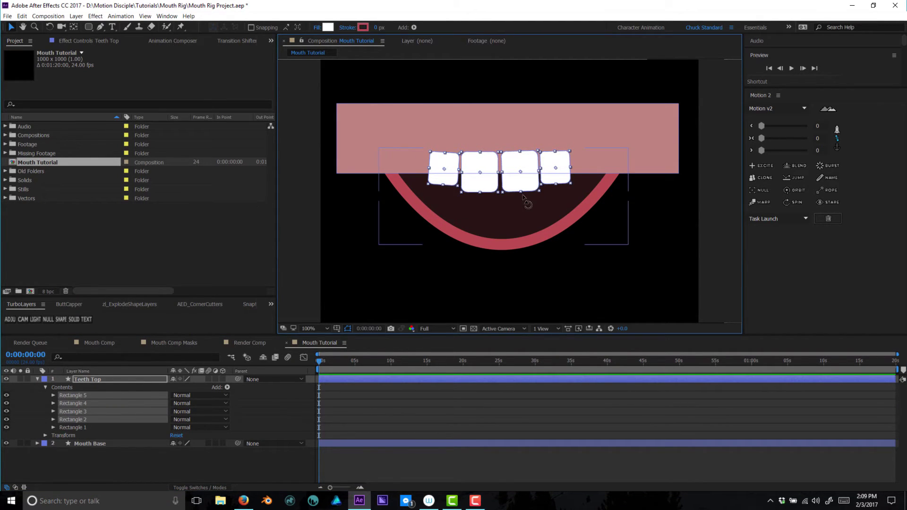
pyautogui.press('Right')
pyautogui.press('Right')
pyautogui.press('Right')
pyautogui.press('Right')
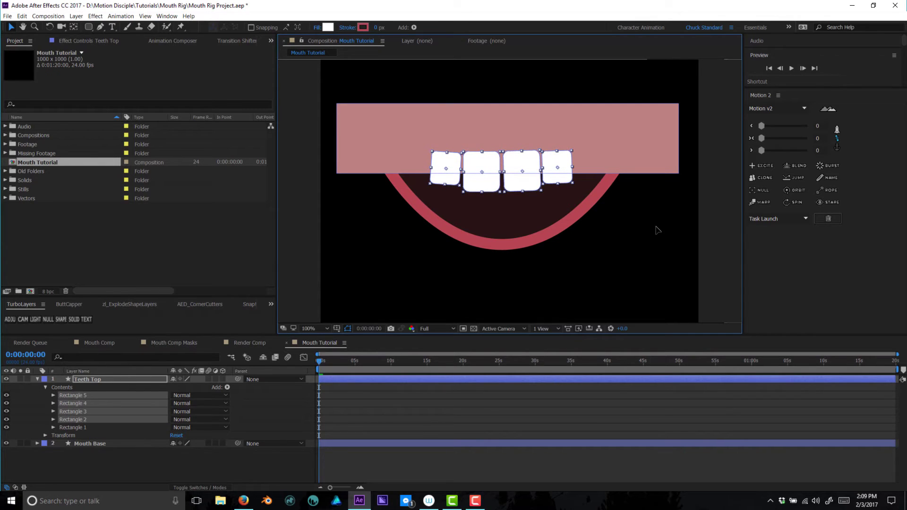
pyautogui.click(37, 380)
pyautogui.click(88, 414)
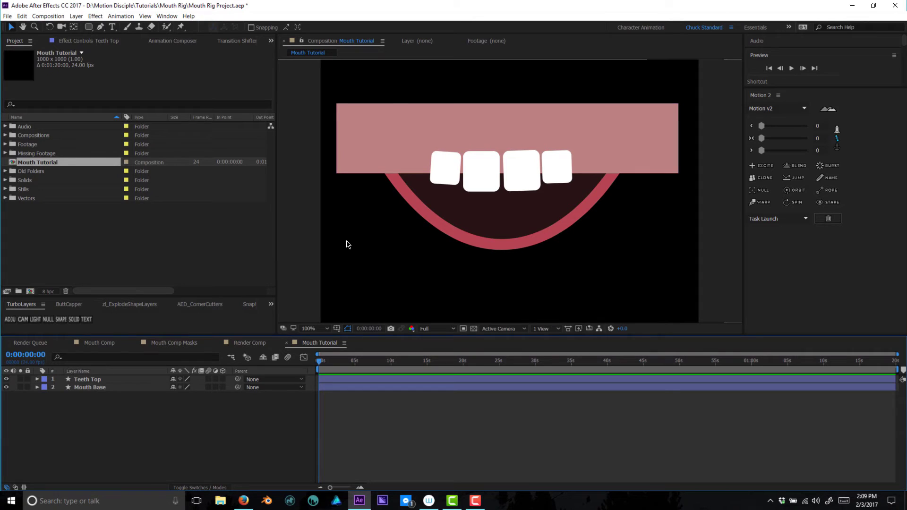
# - Raise the pink gum rectangle slightly within the Teeth Top layer so more of the teeth extends below it
pyautogui.click(38, 379)
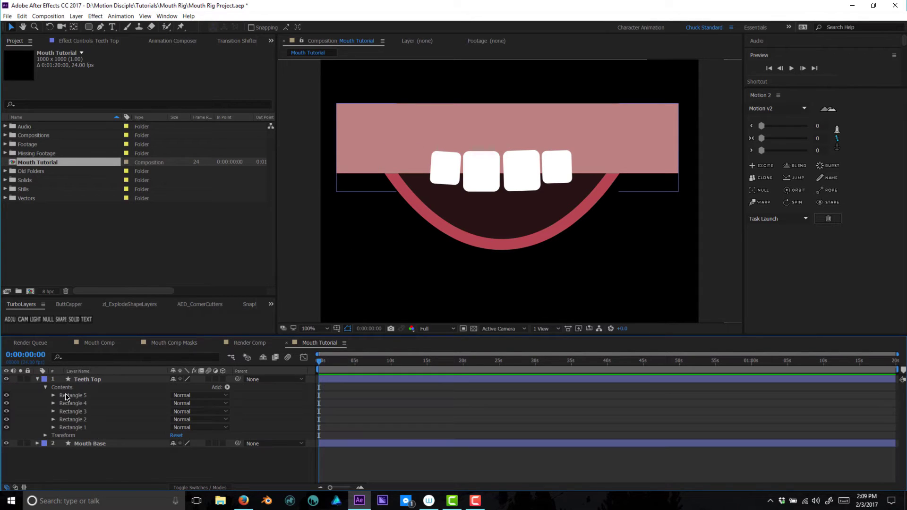
pyautogui.click(86, 427)
pyautogui.moveTo(376, 154); pyautogui.dragTo(376, 147)
pyautogui.click(38, 379)
pyautogui.click(90, 379)
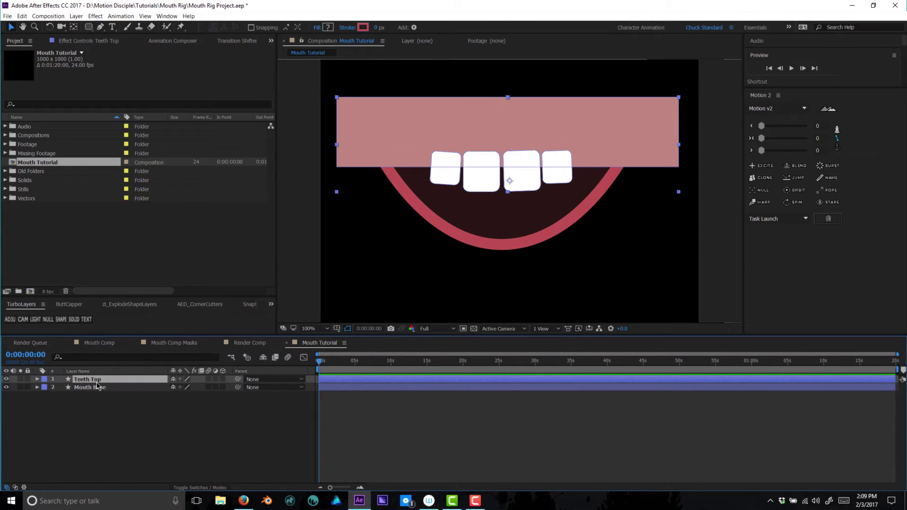
# - Duplicate the Teeth Top layer and rename the copy Teeth Bottom
pyautogui.hotkey('ctrl', 'd')
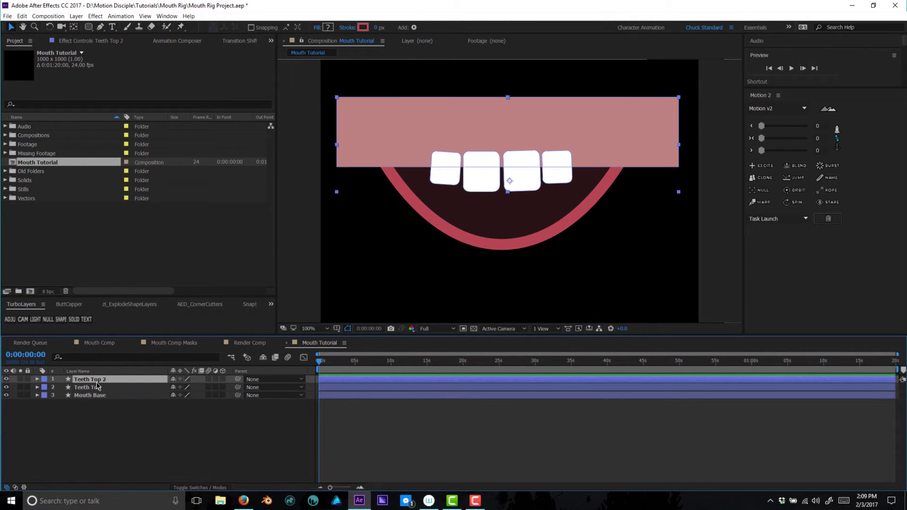
pyautogui.press('Return')
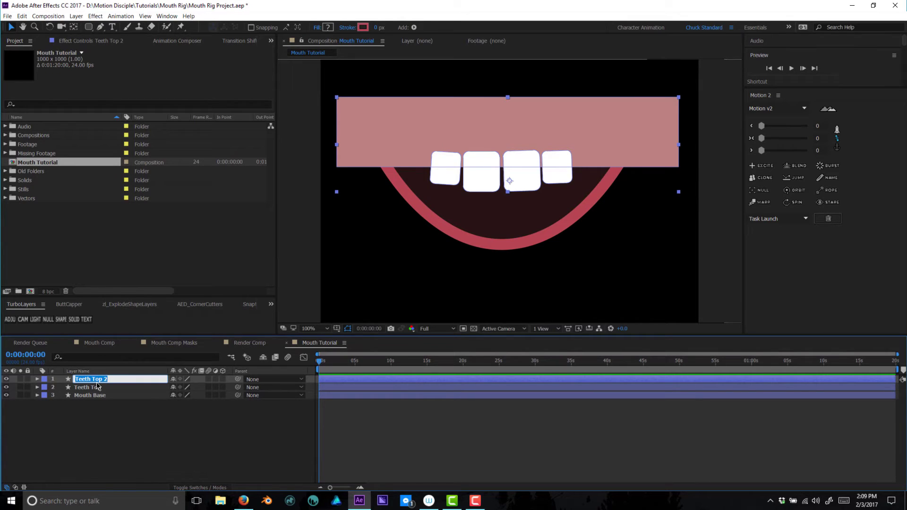
pyautogui.write('B')
pyautogui.write('eeth Bottom')
pyautogui.press('Return')
# - Try to rotate the whole Teeth Bottom layer upside down so its gum sits below the teeth
pyautogui.click(522, 160)
pyautogui.press('w')
pyautogui.moveTo(425, 118); pyautogui.dragTo(570, 206)
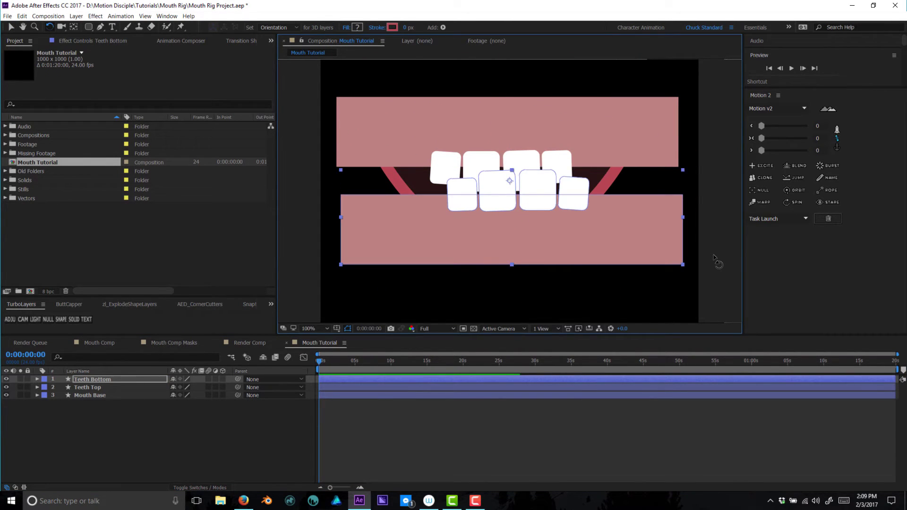
pyautogui.hotkey('ctrl', 'z')
# - Expand the Teeth Bottom contents and move the gum rectangle, Rectangle 1, straight down over the lower part of the mouth
pyautogui.click(37, 379)
pyautogui.click(45, 387)
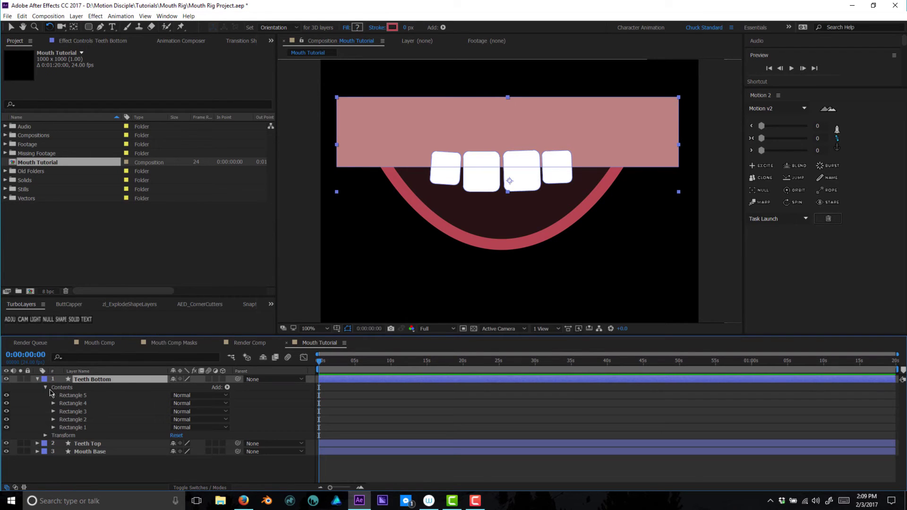
pyautogui.click(75, 427)
pyautogui.press('v')
pyautogui.moveTo(551, 136); pyautogui.dragTo(550, 244)
# - Select Rectangle 2 to Rectangle 5 in Teeth Bottom and move the four teeth down onto the upper edge of the lower gum
pyautogui.click(118, 419)
pyautogui.keyDown('shift'); pyautogui.click(118, 395); pyautogui.keyUp('shift')
pyautogui.moveTo(520, 185); pyautogui.dragTo(521, 232)
pyautogui.click(456, 380)
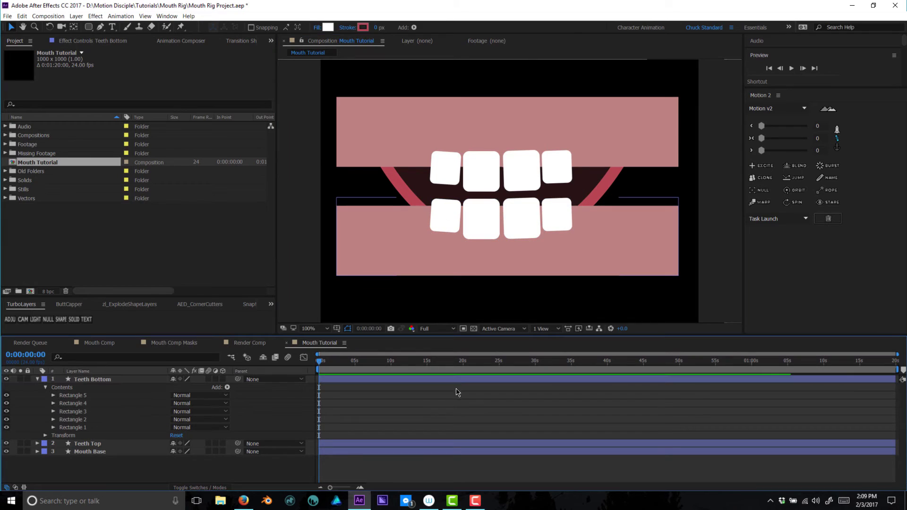
# - Shrink the inner left lower tooth, Rectangle 2, to a small narrow tooth and delete the other three lower teeth
pyautogui.click(478, 234)
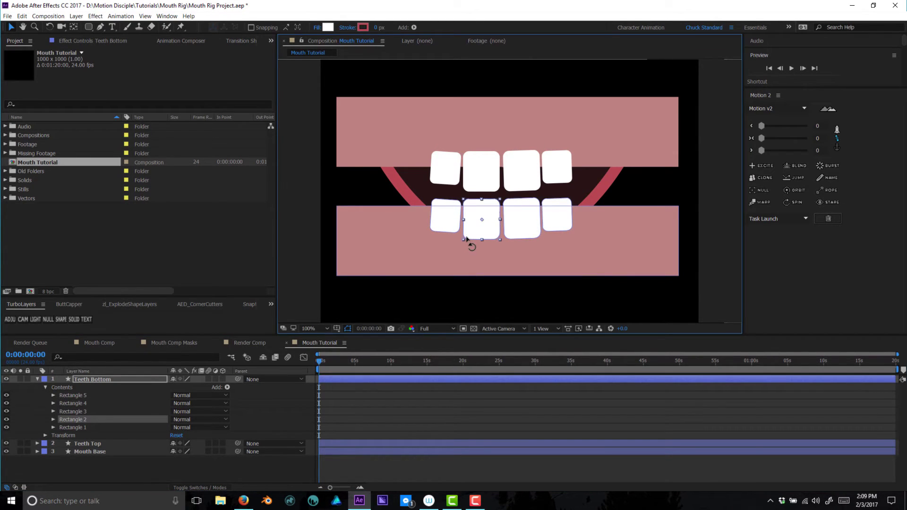
pyautogui.moveTo(465, 241); pyautogui.dragTo(485, 226)
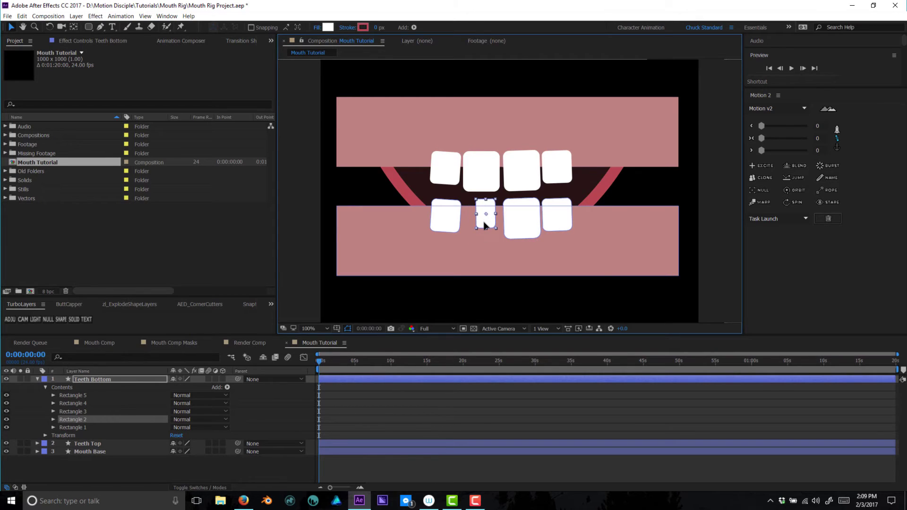
pyautogui.click(75, 412)
pyautogui.press('Delete')
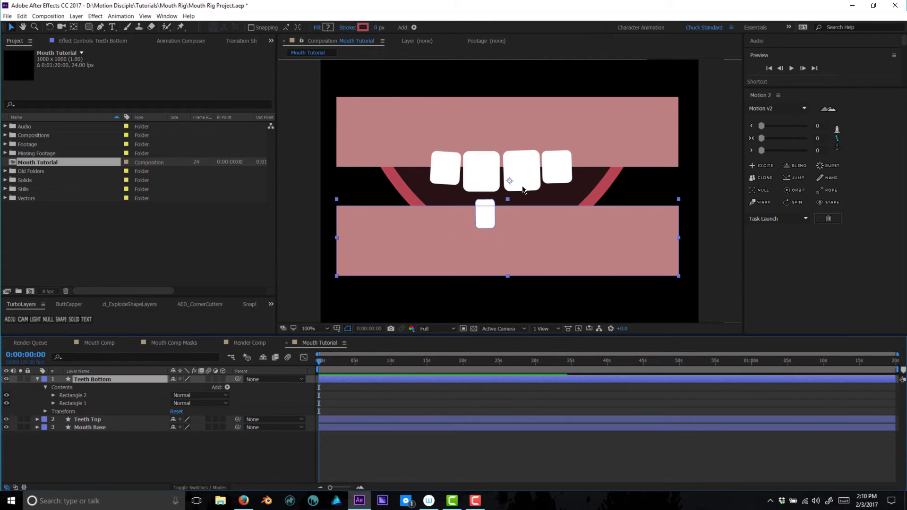
# - Duplicate the small tooth five times, spread the copies into a row of six along the lower gum, and collapse Teeth Bottom
pyautogui.click(488, 216)
pyautogui.hotkey('ctrl', 'd')
pyautogui.moveTo(490, 215); pyautogui.dragTo(441, 222)
pyautogui.hotkey('ctrl', 'd')
pyautogui.hotkey('ctrl', 'd')
pyautogui.hotkey('ctrl', 'd')
pyautogui.hotkey('ctrl', 'd')
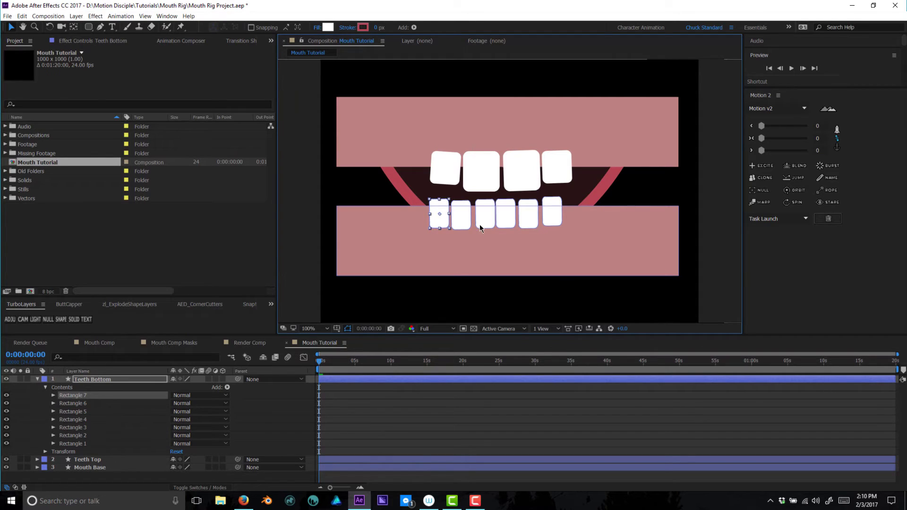
pyautogui.click(449, 401)
pyautogui.click(37, 380)
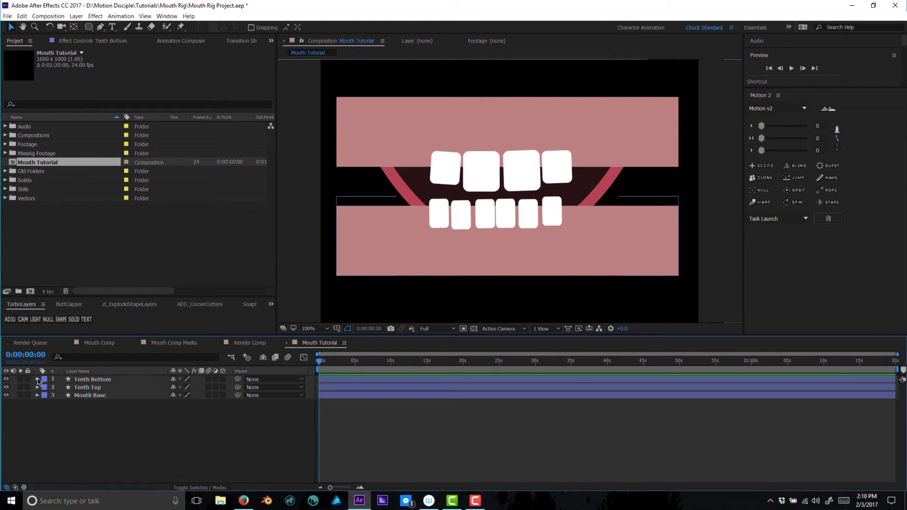
# - Copy the Mouth Base layer with property links and paste the linked copy at the head of the layer stack
pyautogui.click(105, 387)
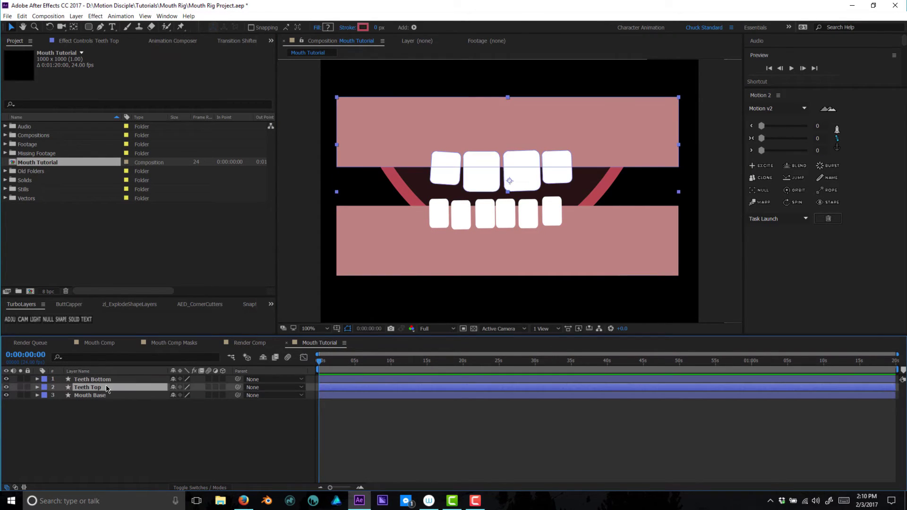
pyautogui.hotkey('ctrl', 'Up')
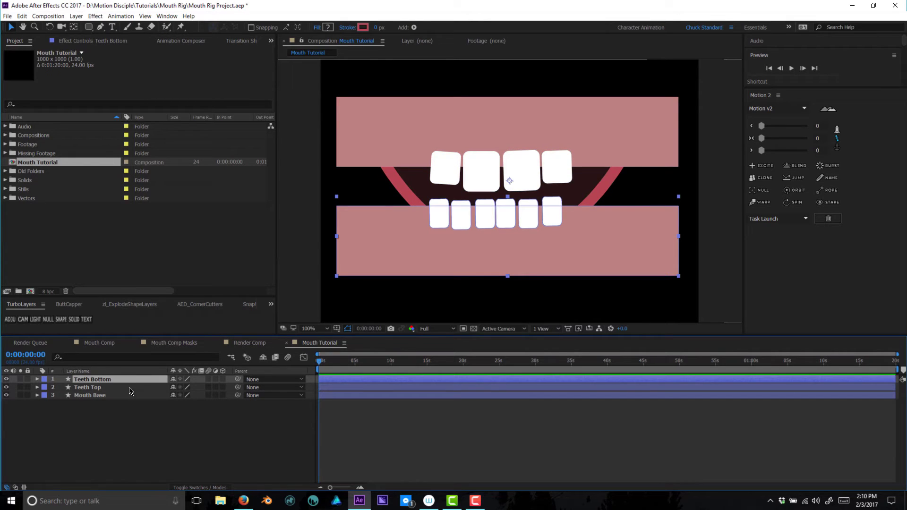
pyautogui.click(108, 398)
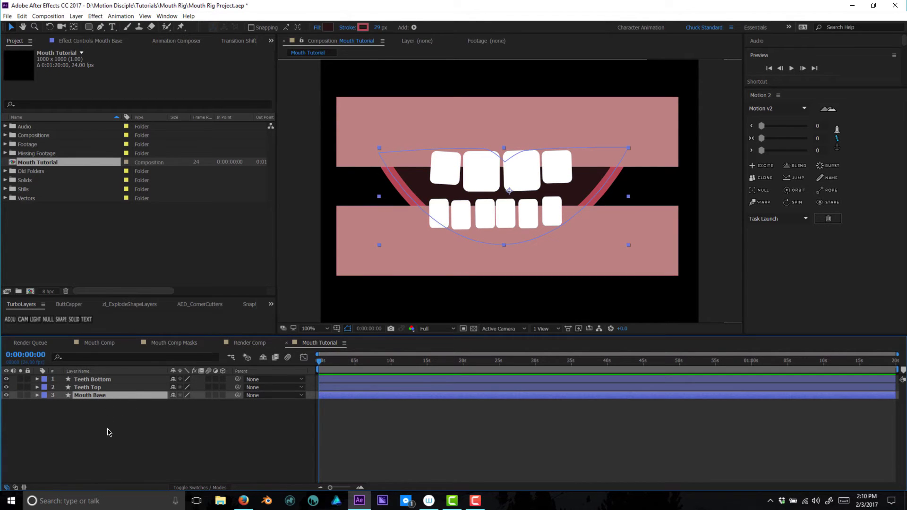
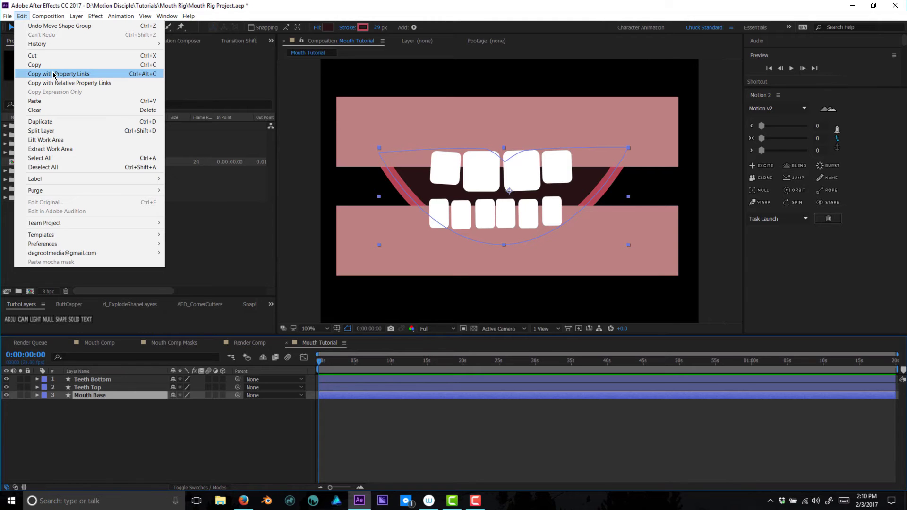
pyautogui.click(53, 73)
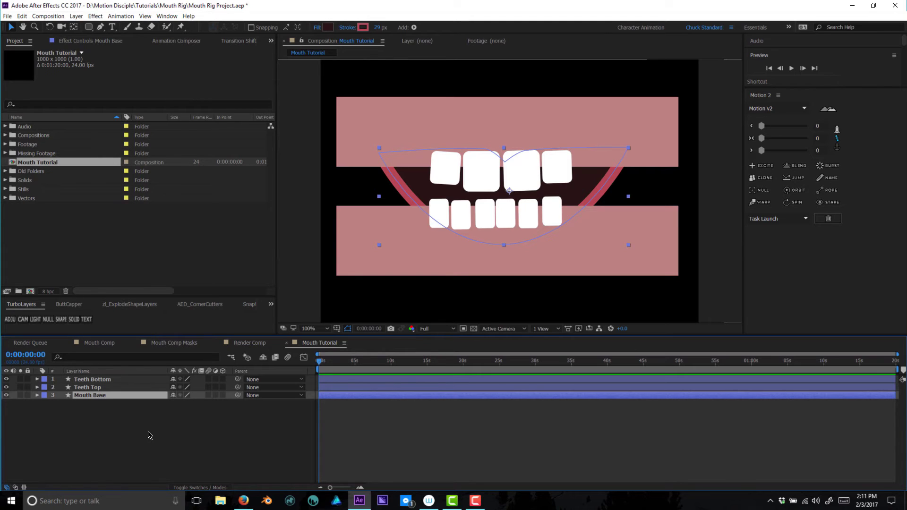
pyautogui.press('F2')
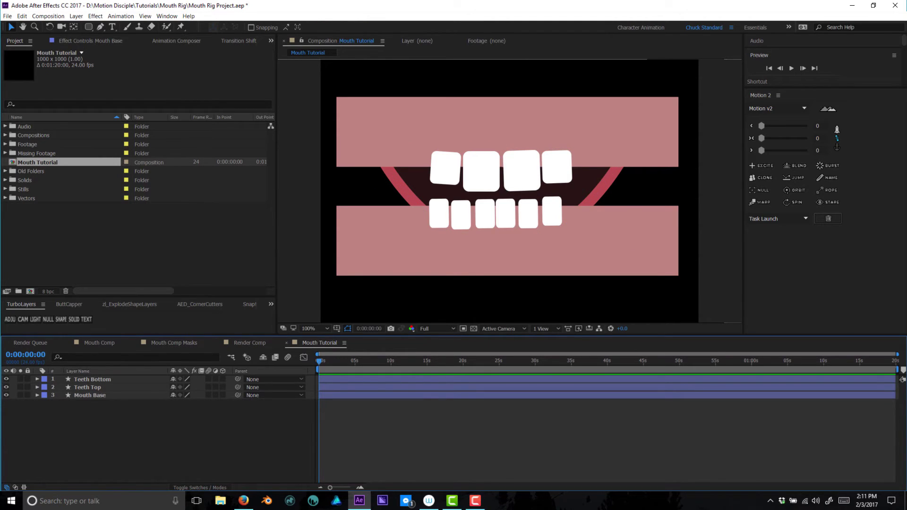
pyautogui.hotkey('ctrl', 'v')
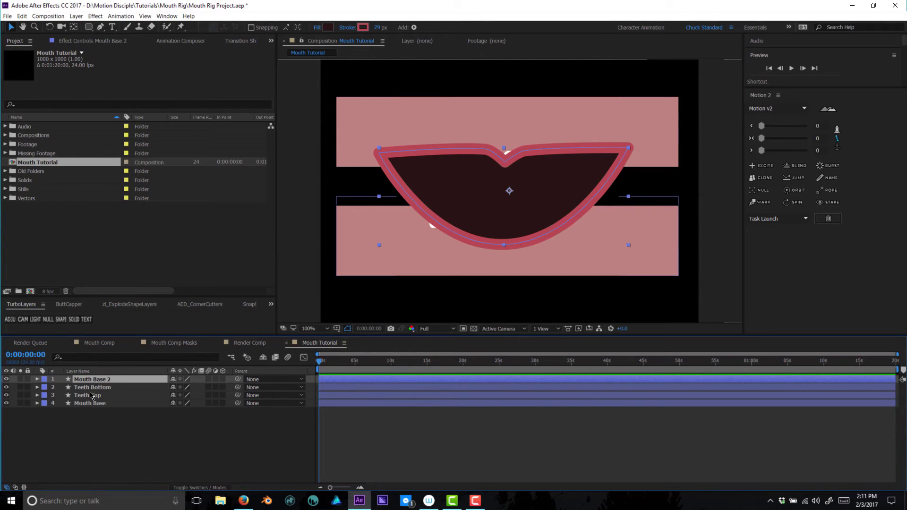
# - With Mouth Base 2 temporarily locked, move the Mouth Base path's left corner point slightly inward and down to test the link
pyautogui.click(92, 403)
pyautogui.click(28, 379)
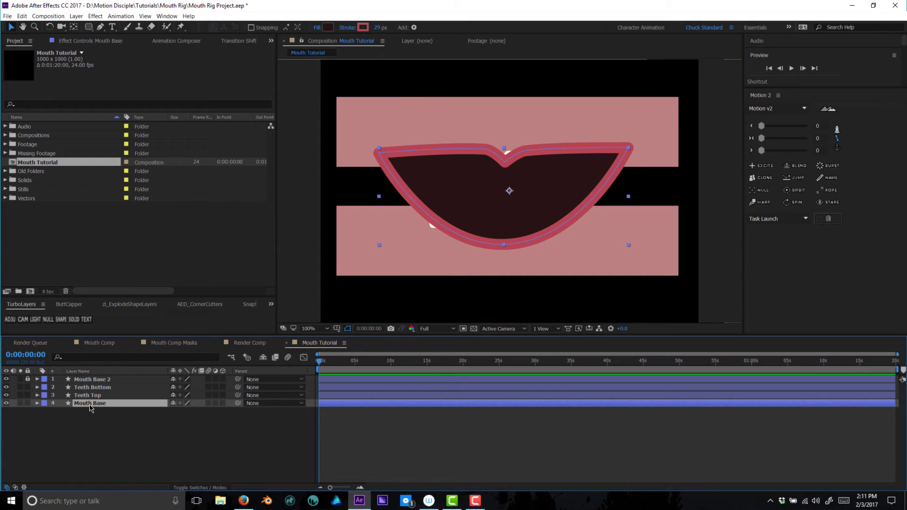
pyautogui.press('g')
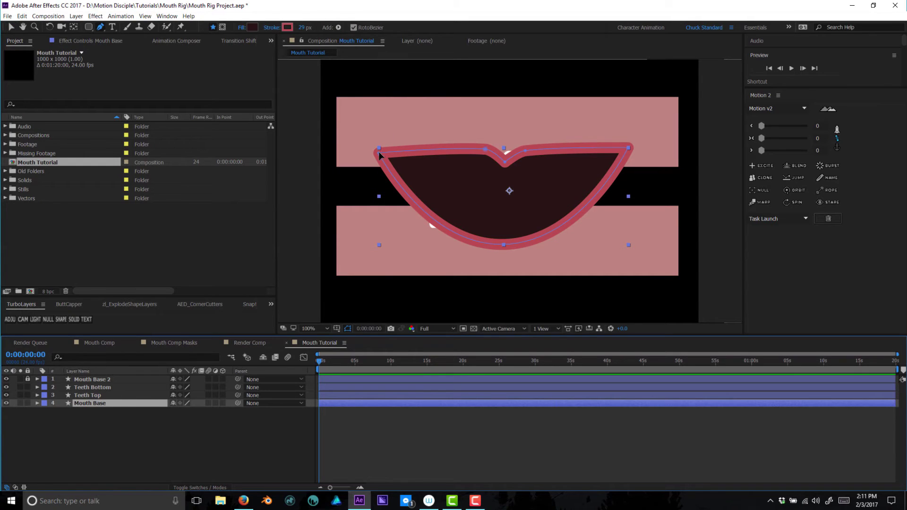
pyautogui.moveTo(378, 150); pyautogui.dragTo(409, 190)
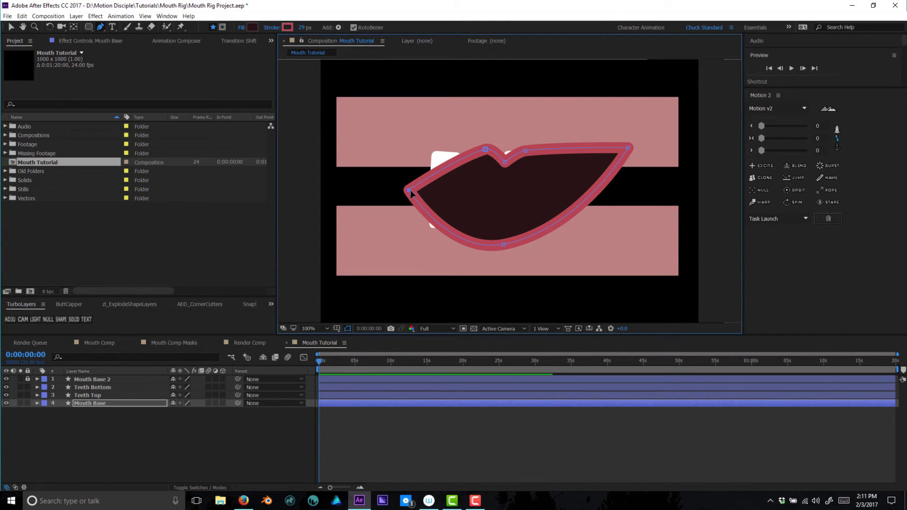
pyautogui.moveTo(410, 191); pyautogui.dragTo(387, 160)
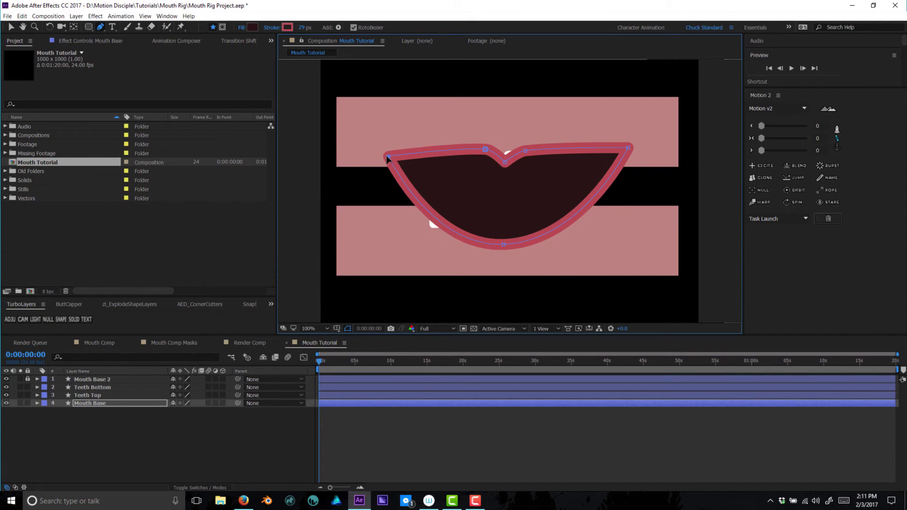
pyautogui.press('space')
pyautogui.click(27, 380)
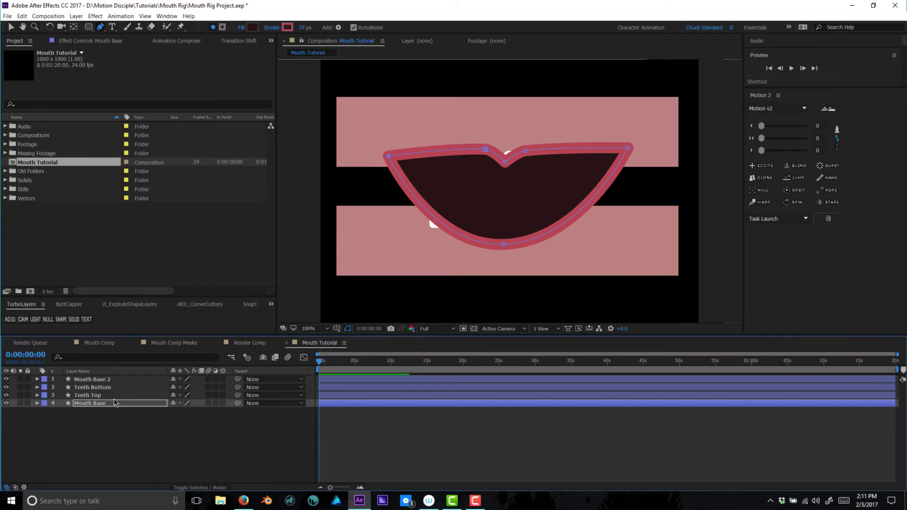
# - Show the track matte options and set Teeth Bottom to Alpha Matte "Mouth Base 2"
pyautogui.click(99, 381)
pyautogui.click(97, 388)
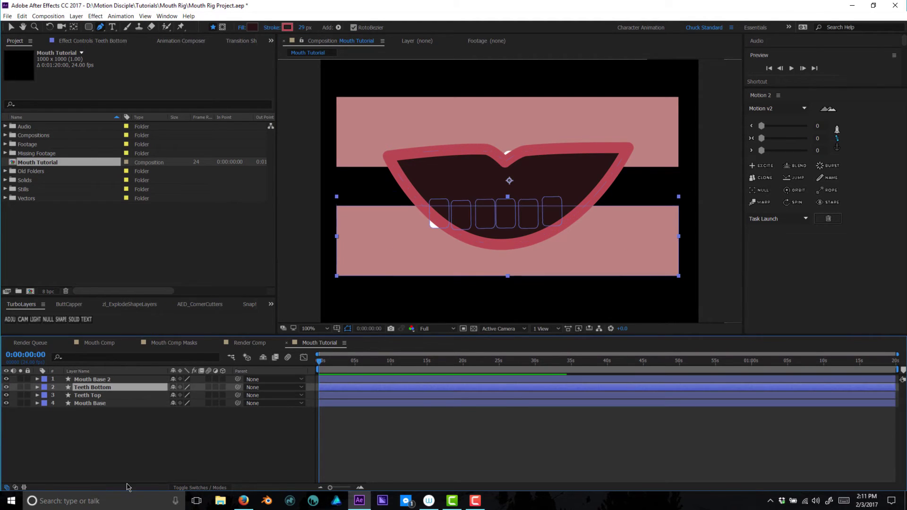
pyautogui.click(199, 488)
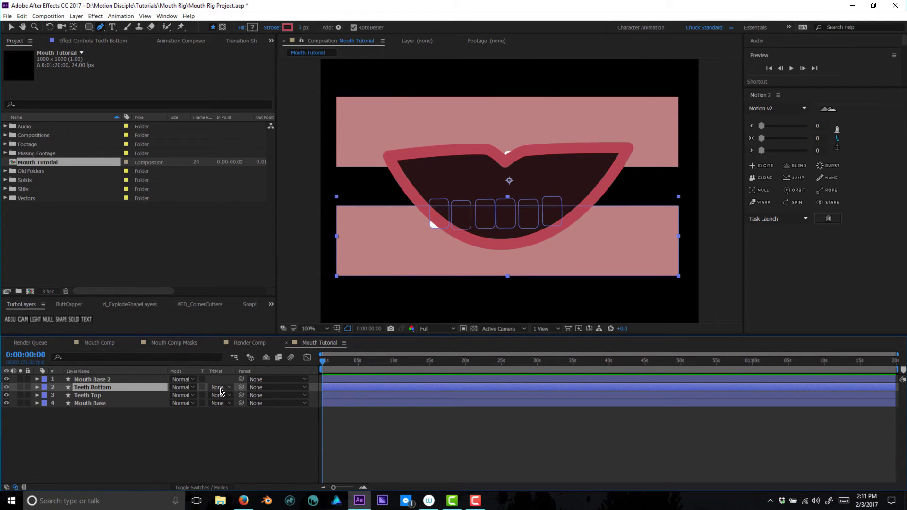
pyautogui.click(220, 389)
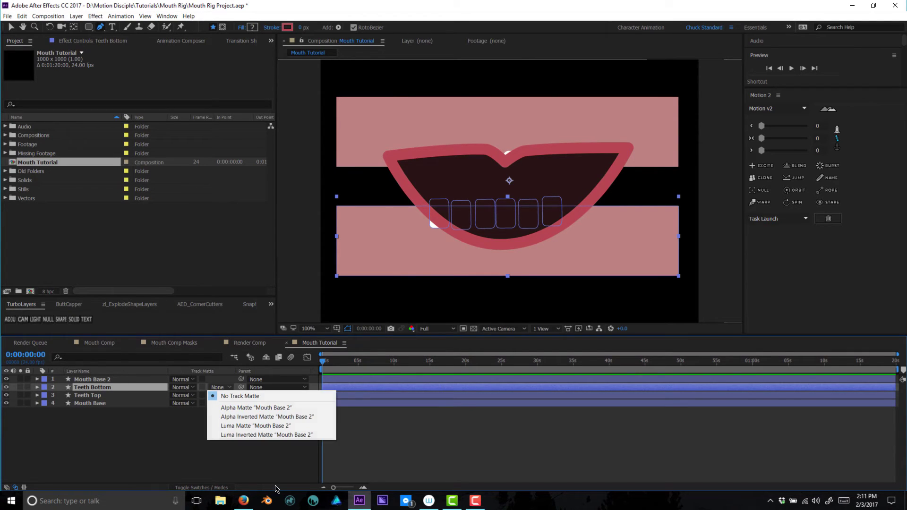
pyautogui.click(237, 409)
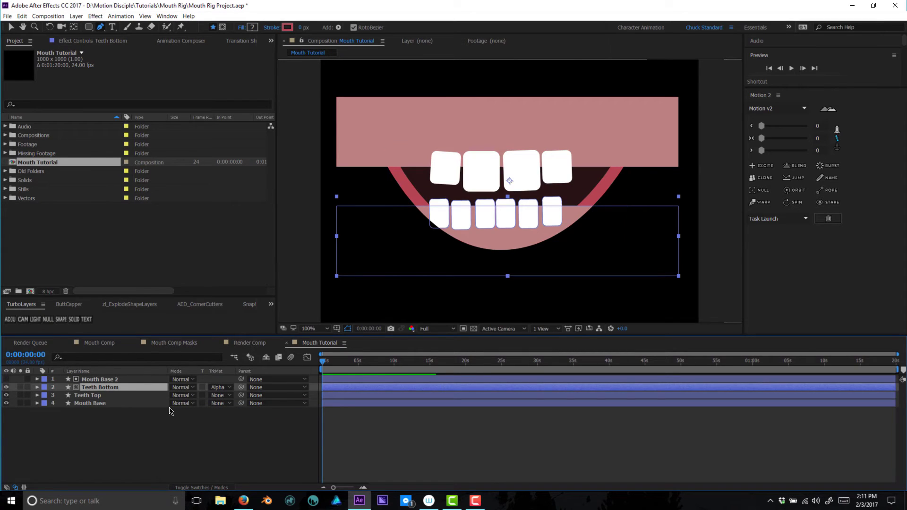
# - Duplicate Mouth Base 2 and place the copy directly above the Teeth Top layer
pyautogui.click(116, 381)
pyautogui.hotkey('ctrl', 'd')
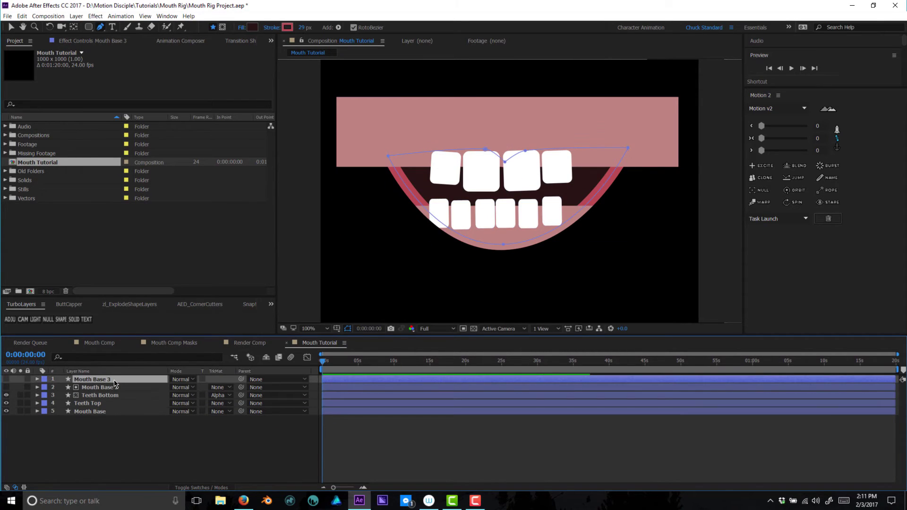
pyautogui.moveTo(114, 380); pyautogui.dragTo(114, 401)
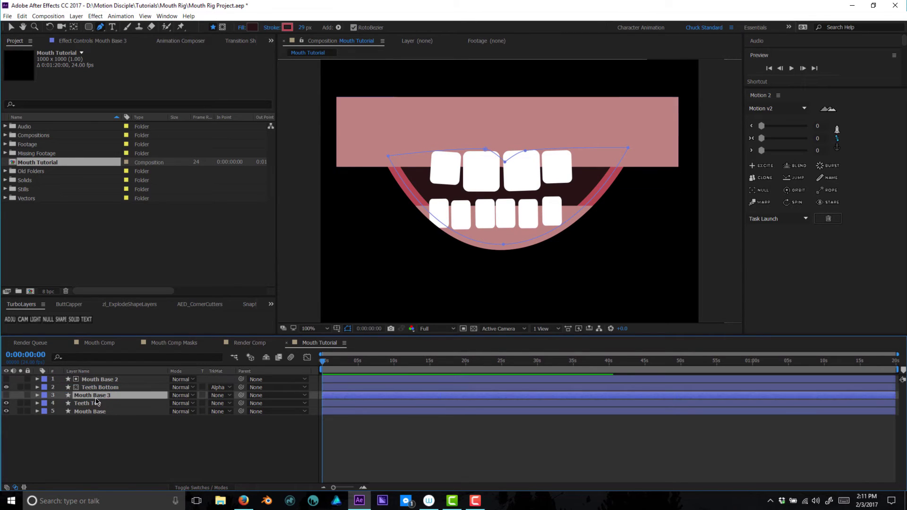
# - Set the Teeth Top layer's track matte to Alpha Matte "Mouth Base 3" and deselect the layer
pyautogui.click(110, 403)
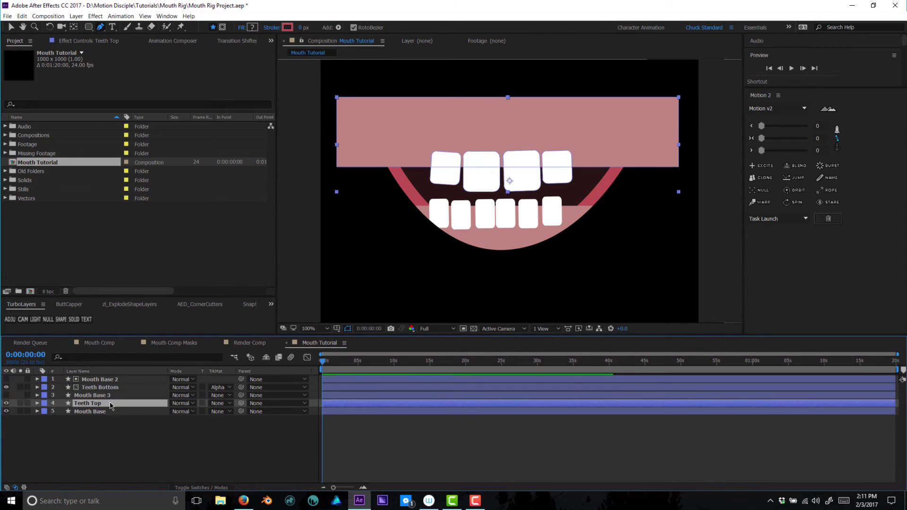
pyautogui.click(230, 404)
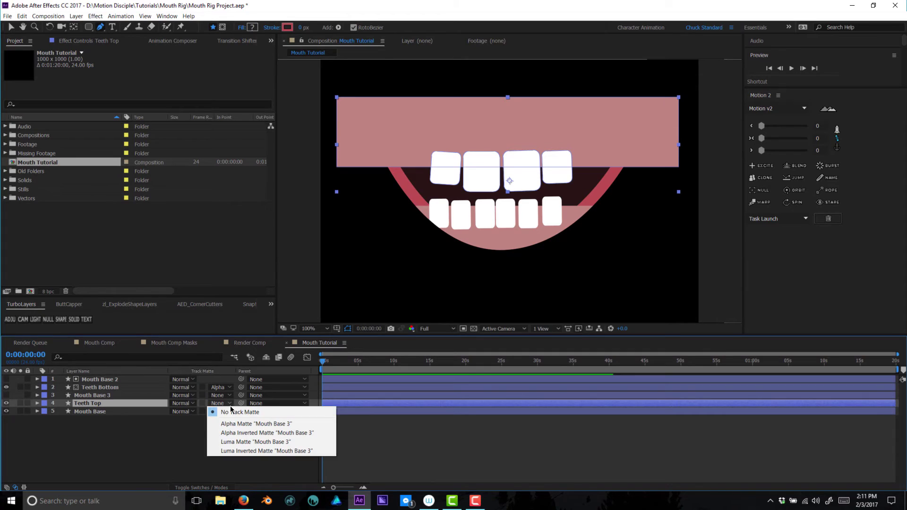
pyautogui.click(260, 425)
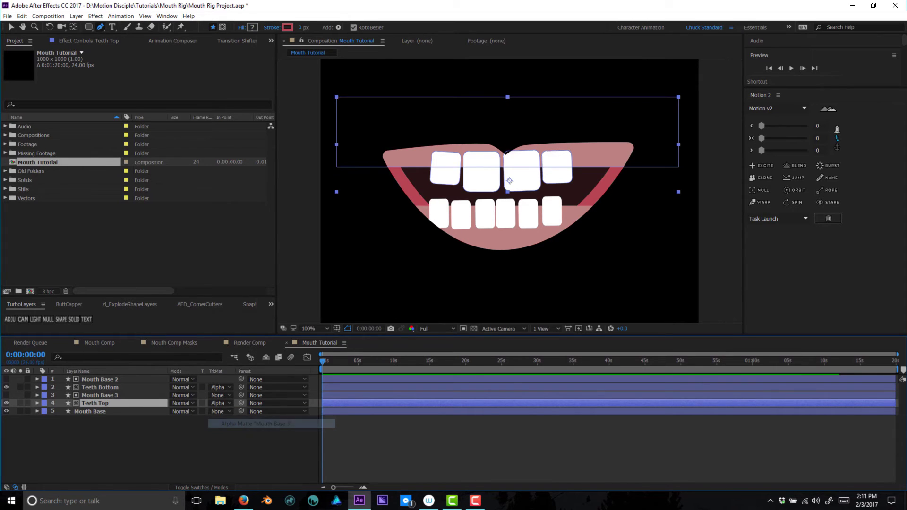
pyautogui.click(179, 449)
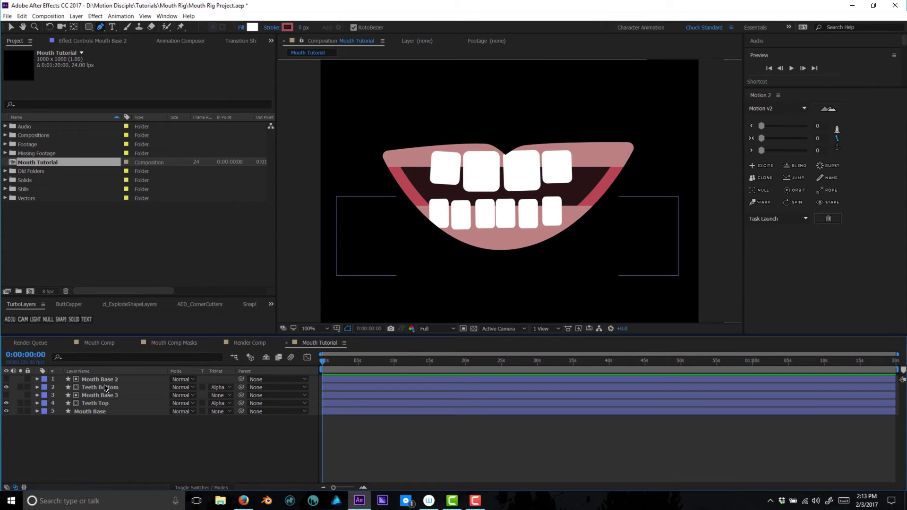
# - Duplicate Mouth Base 2 above all other layers, save the project and turn on the copy's visibility
pyautogui.hotkey('ctrl', 'Down')
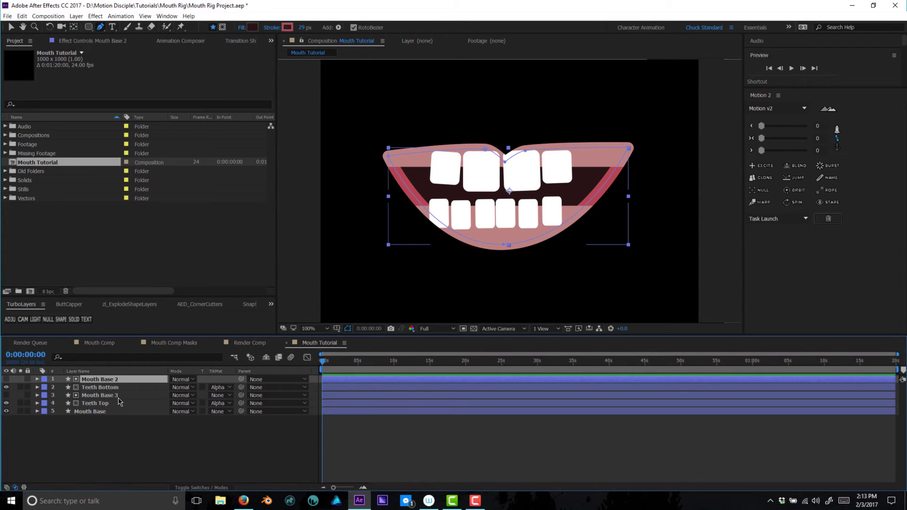
pyautogui.hotkey('ctrl', 'd')
pyautogui.hotkey('ctrl', 's')
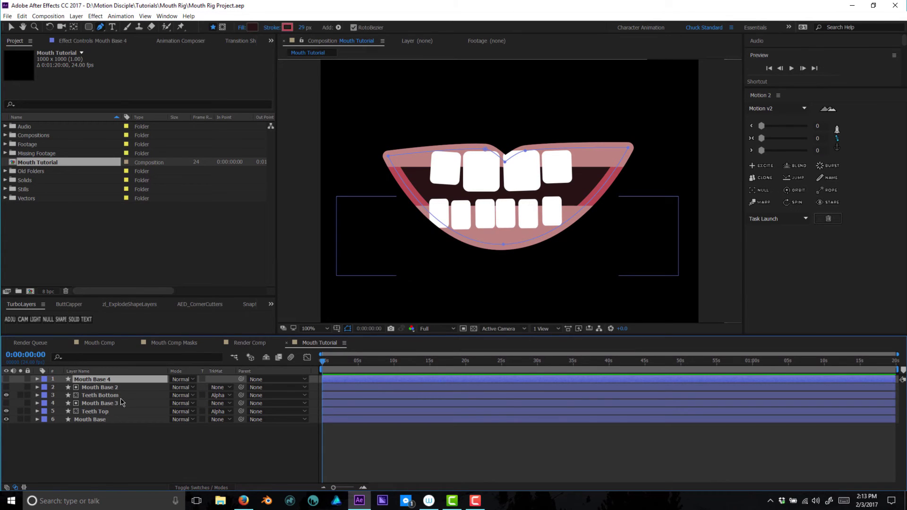
pyautogui.click(6, 379)
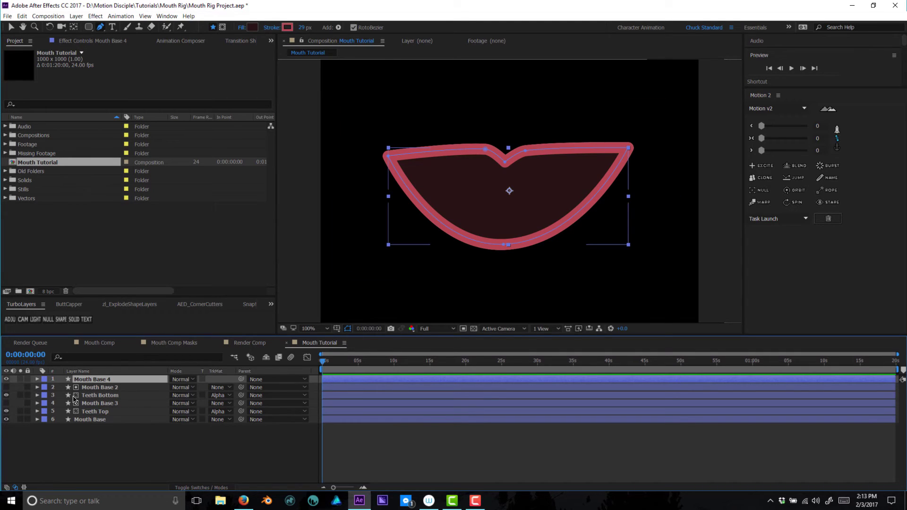
# - Rename the Mouth Base 4 layer as Lips
pyautogui.click(38, 379)
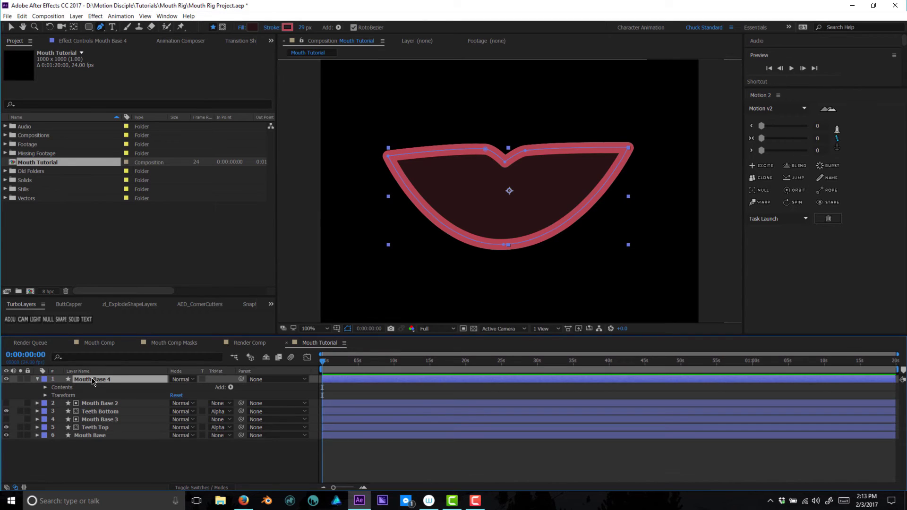
pyautogui.press('Return')
pyautogui.write('Lips')
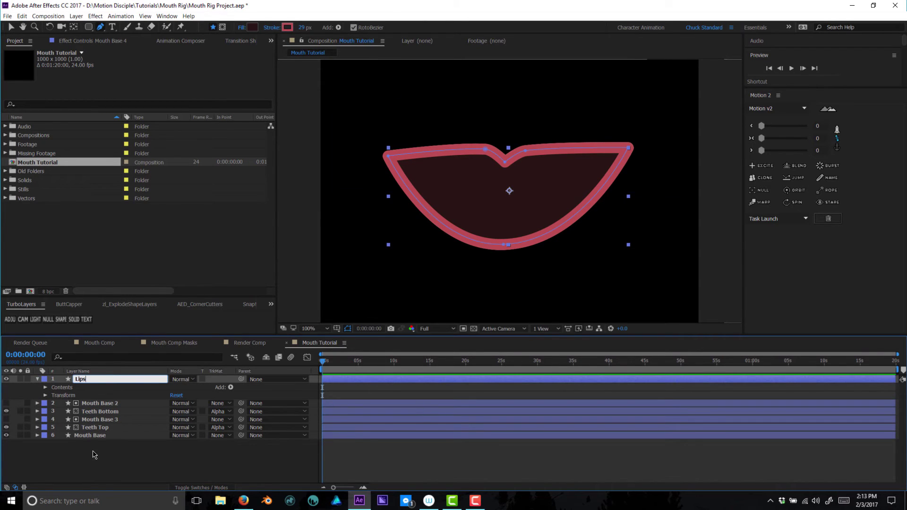
pyautogui.click(95, 455)
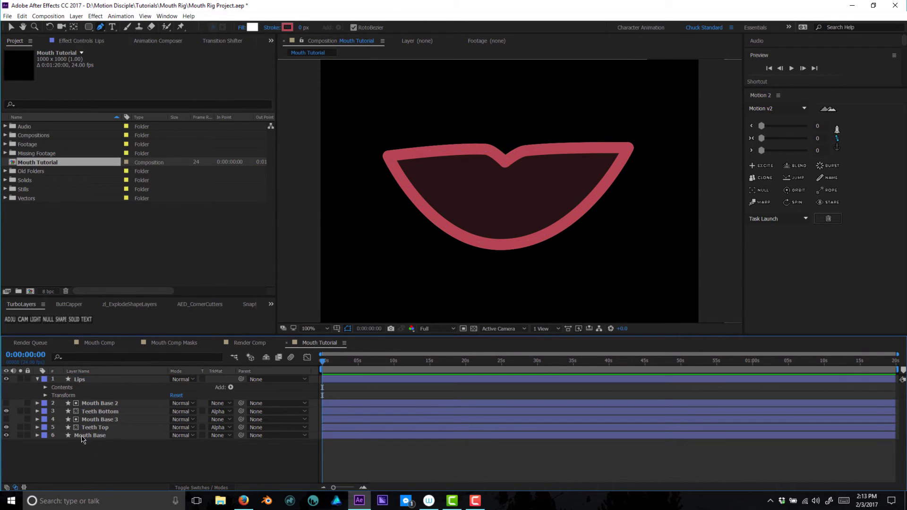
# - Filter the timeline for "Fil" and hide Fill 1 inside Shape 1 of the Lips layer
pyautogui.click(46, 388)
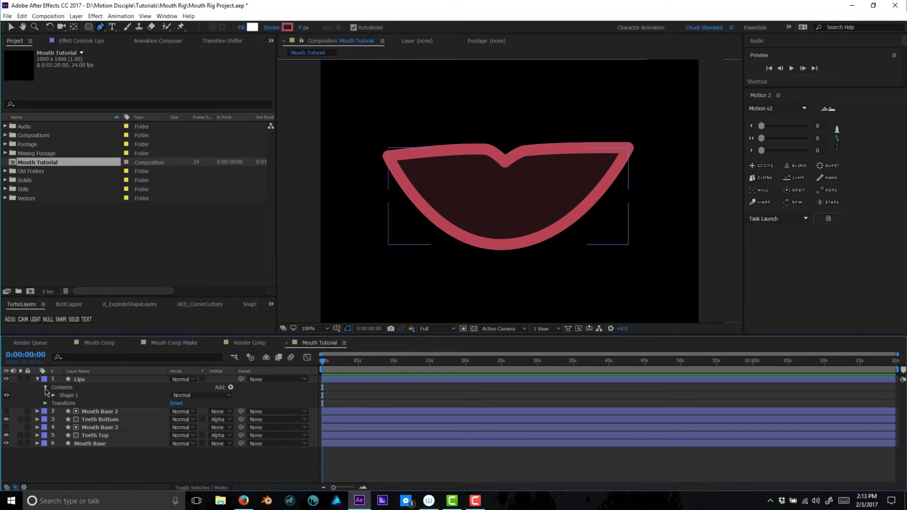
pyautogui.click(81, 357)
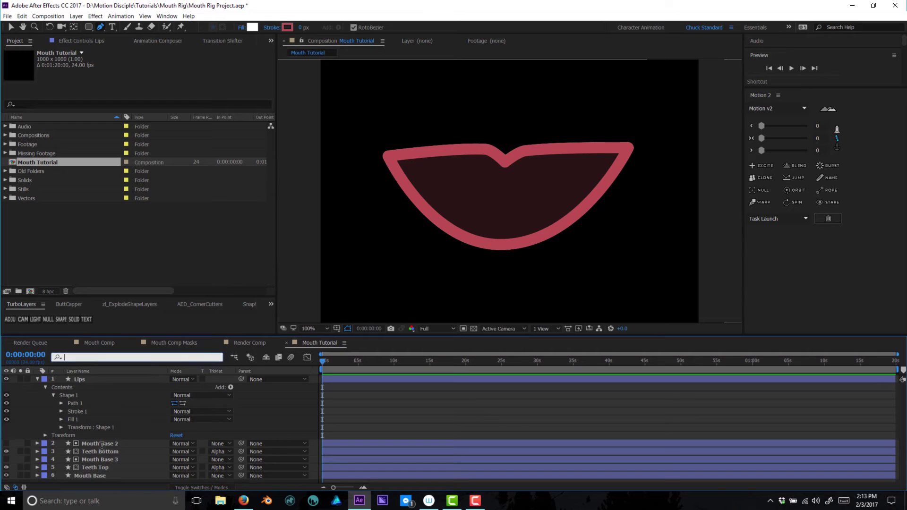
pyautogui.write('Fil')
pyautogui.press('Return')
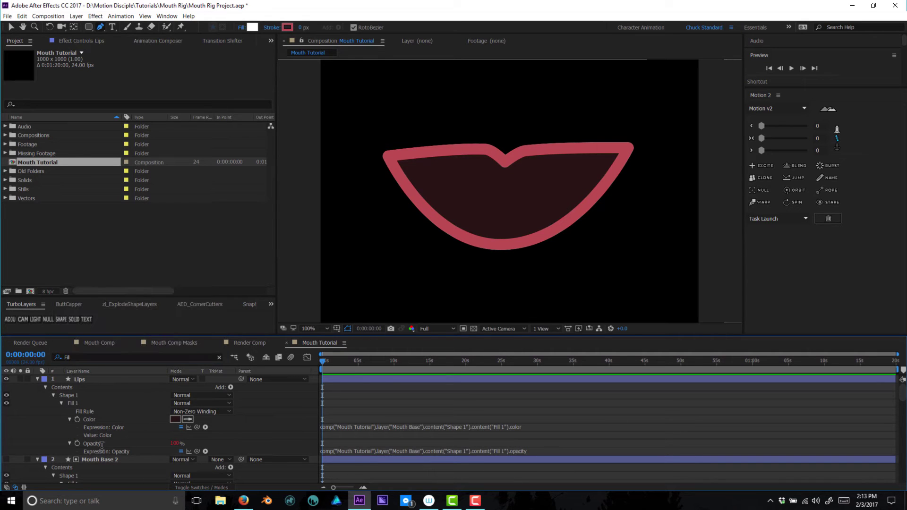
pyautogui.click(102, 445)
pyautogui.click(62, 404)
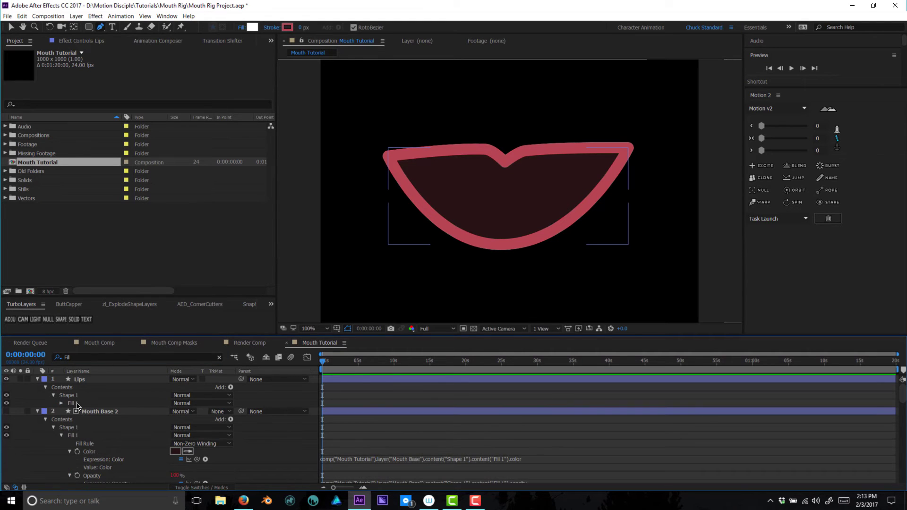
pyautogui.click(6, 403)
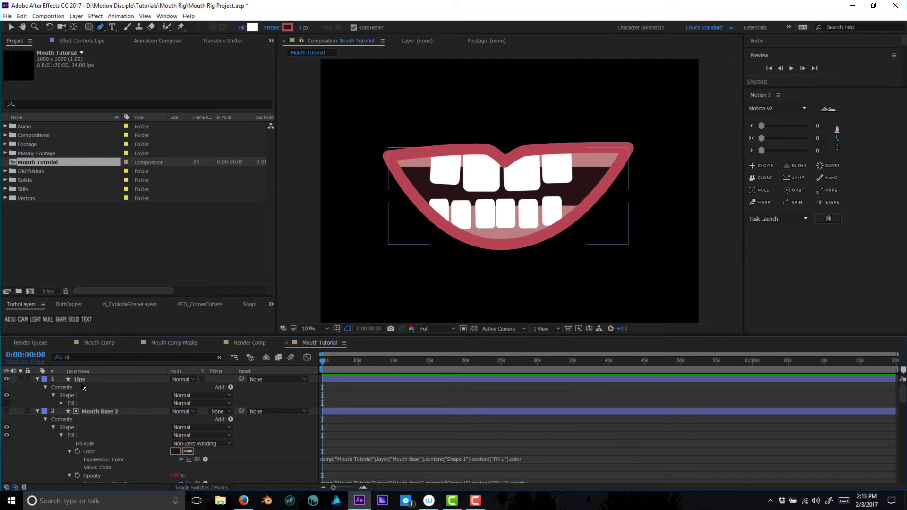
# - Collapse the expanded properties of the Lips, Mouth Base 2, Teeth Bottom, Mouth Base 3 and Teeth Top layers
pyautogui.click(32, 385)
pyautogui.click(37, 379)
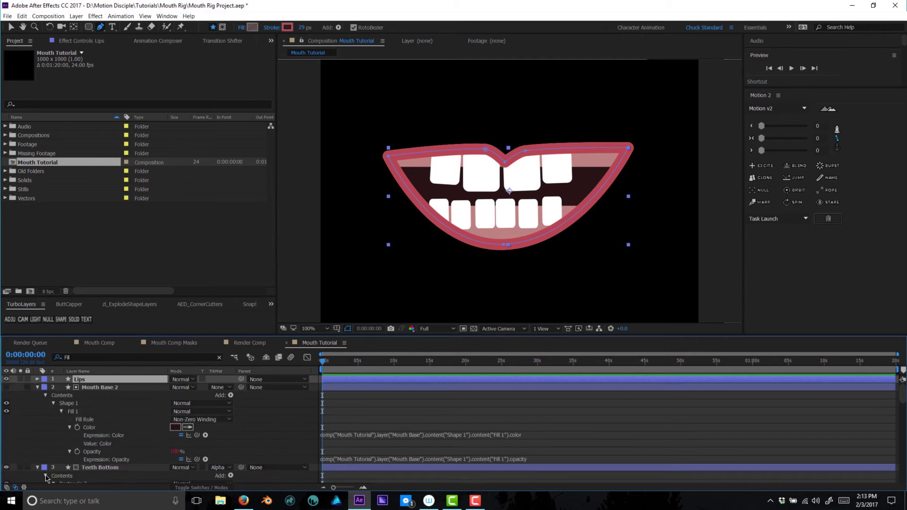
pyautogui.click(38, 387)
pyautogui.hotkey('ctrl', 'shift', 'a')
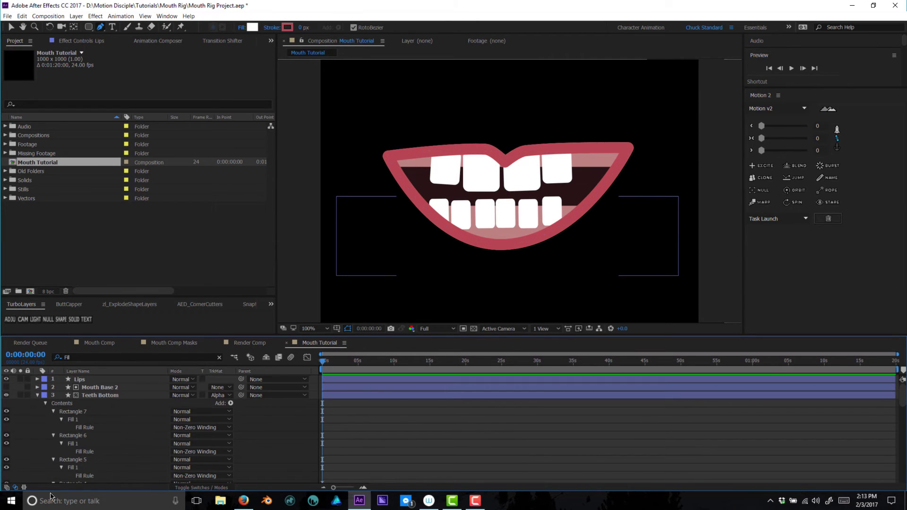
pyautogui.click(38, 395)
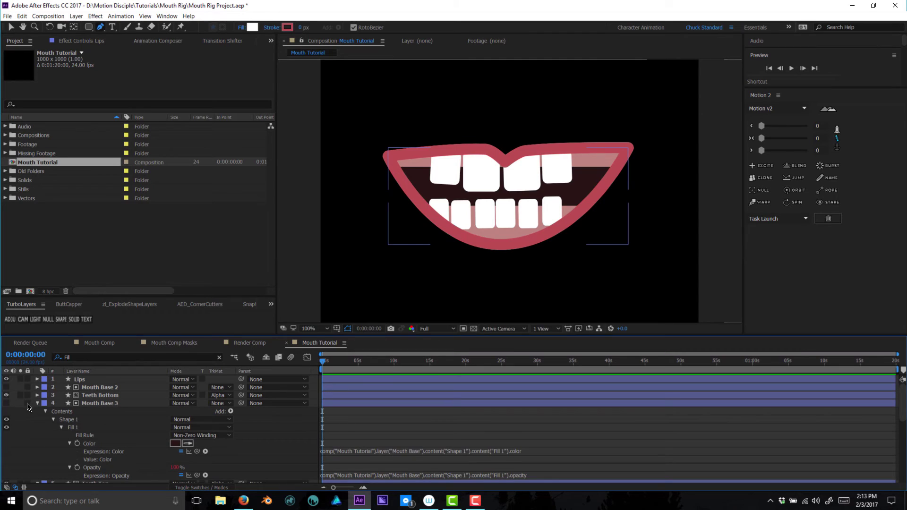
pyautogui.click(37, 404)
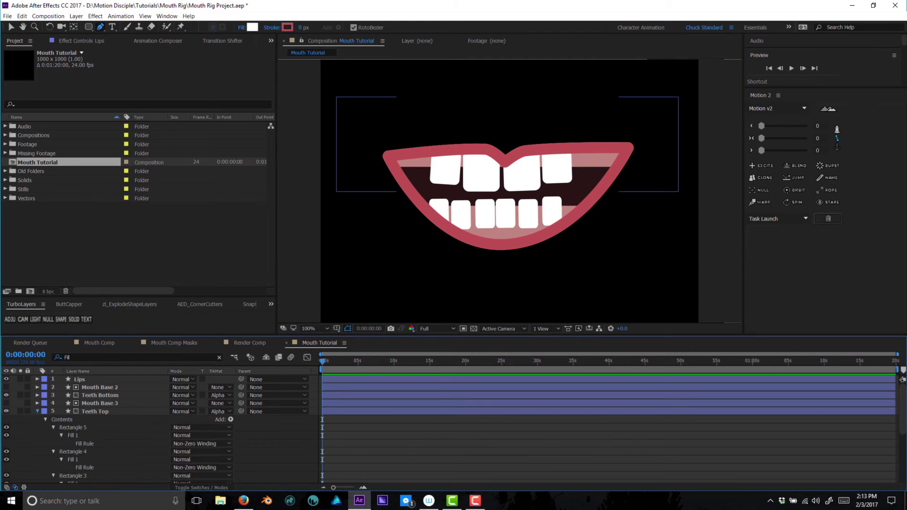
pyautogui.click(37, 411)
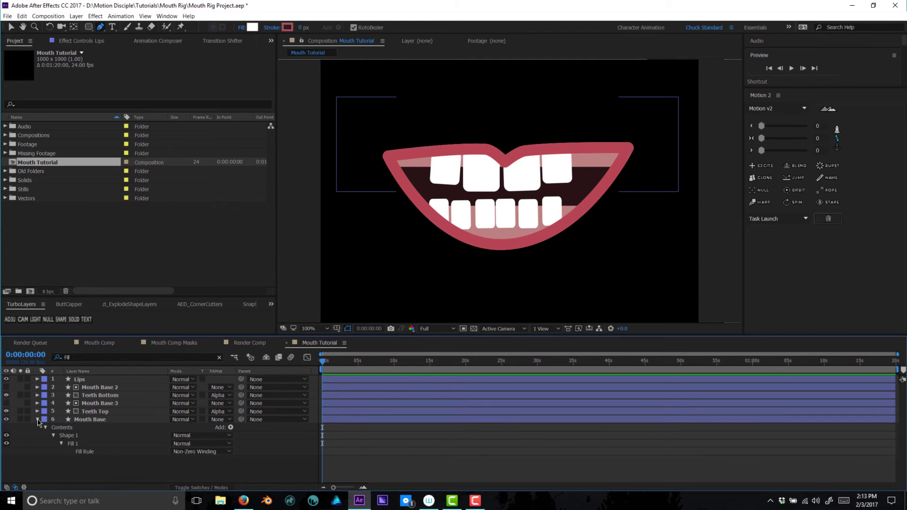
# - Collapse Mouth Base, lock all five layers above it and select Mouth Base for editing
pyautogui.click(83, 417)
pyautogui.moveTo(28, 412); pyautogui.dragTo(27, 379)
pyautogui.click(84, 420)
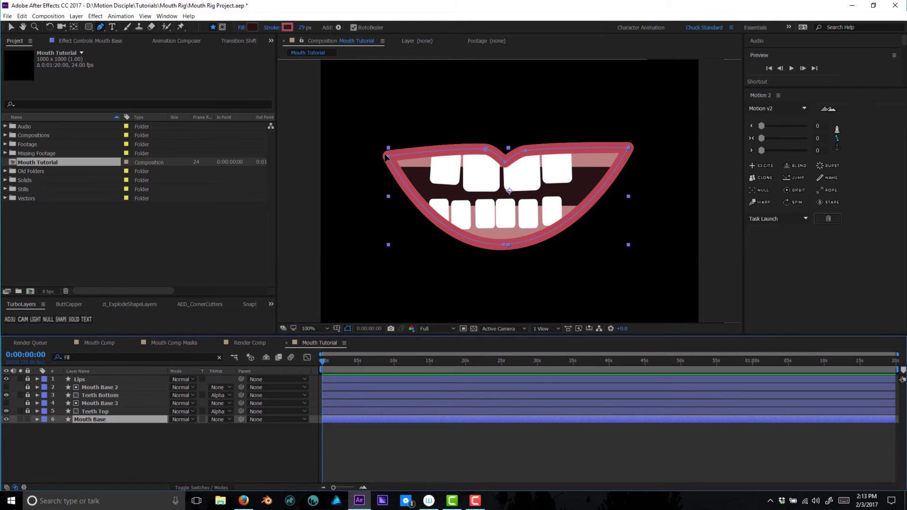
# - Narrow the Mouth Base path by pulling both mouth corners inward and downward and raising the bottom point slightly
pyautogui.moveTo(386, 160)
pyautogui.mouseDown()
pyautogui.moveTo(413, 178)
pyautogui.moveTo(387, 157)
pyautogui.mouseUp()
pyautogui.moveTo(502, 239); pyautogui.dragTo(541, 227)
pyautogui.moveTo(630, 149); pyautogui.dragTo(594, 174)
pyautogui.moveTo(387, 157); pyautogui.dragTo(415, 184)
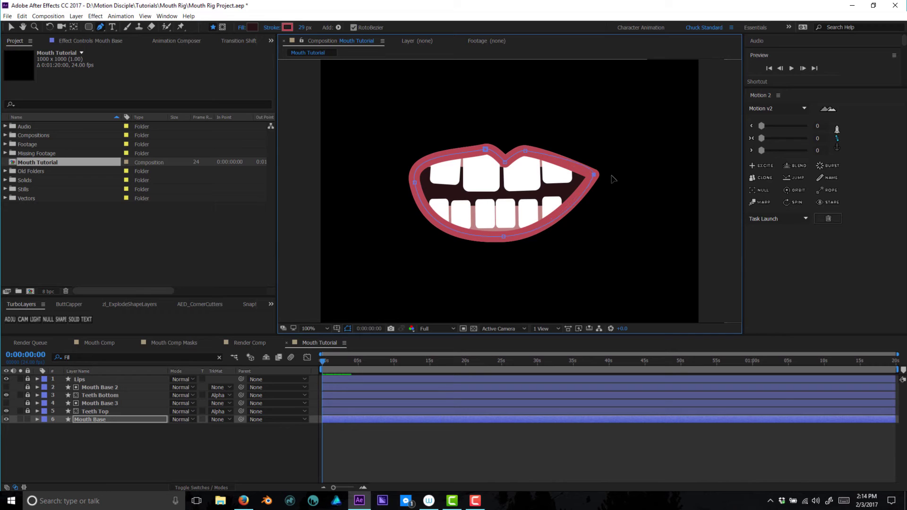
# - Adjust the two corner points of the Mouth Base path and convert both corners to sharp points
pyautogui.moveTo(594, 174); pyautogui.dragTo(572, 185)
pyautogui.moveTo(414, 185); pyautogui.dragTo(407, 181)
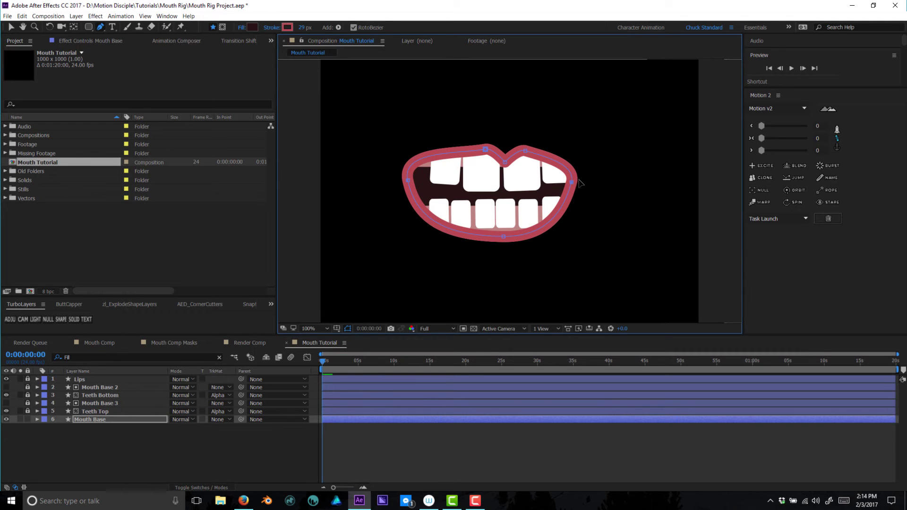
pyautogui.moveTo(572, 182); pyautogui.dragTo(593, 176)
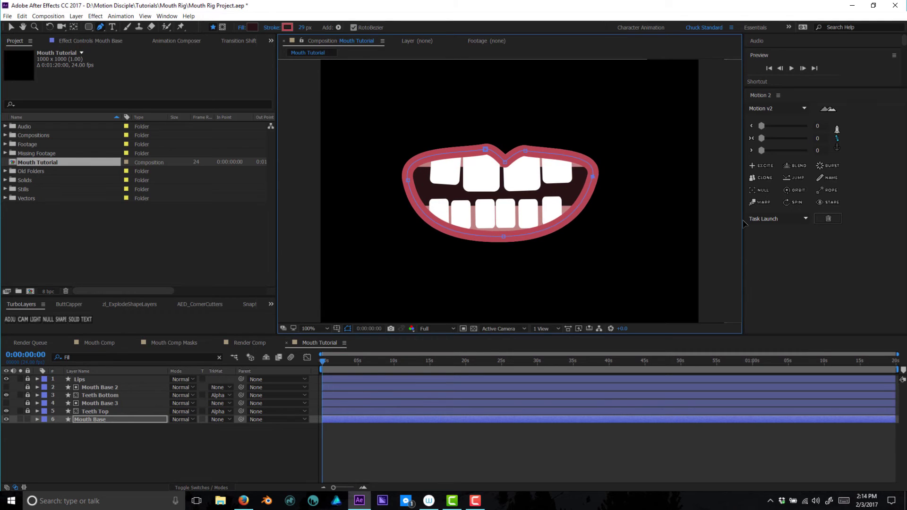
pyautogui.keyDown('alt'); pyautogui.click(408, 181); pyautogui.keyUp('alt')
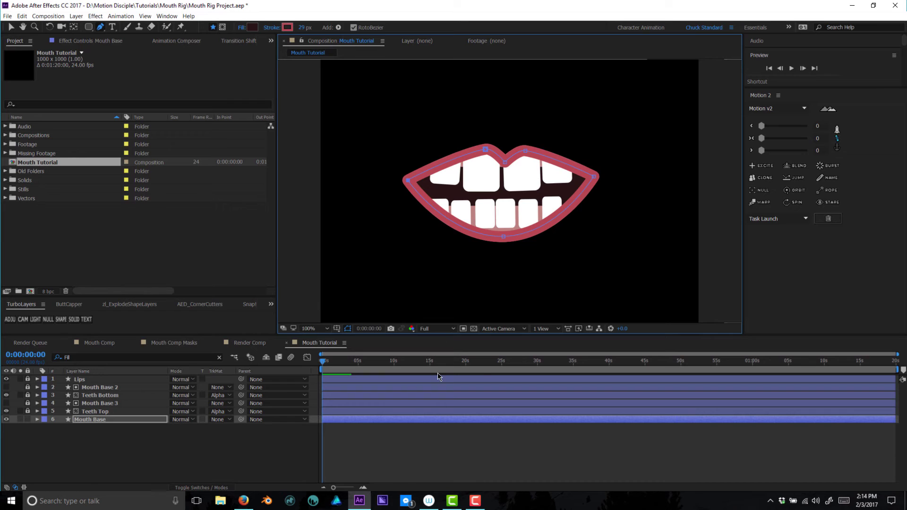
# - Unlock the Teeth Top and Teeth Bottom layers and add a null object directly above Mouth Base
pyautogui.click(95, 416)
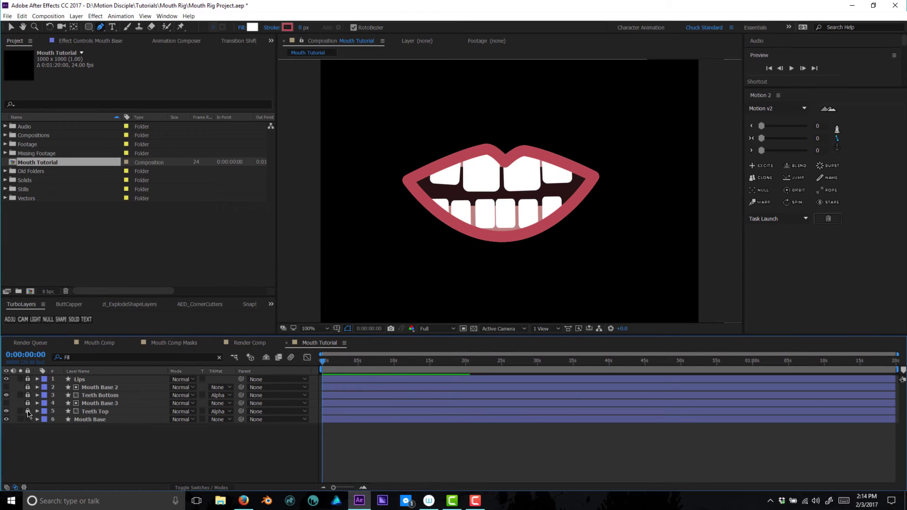
pyautogui.click(88, 419)
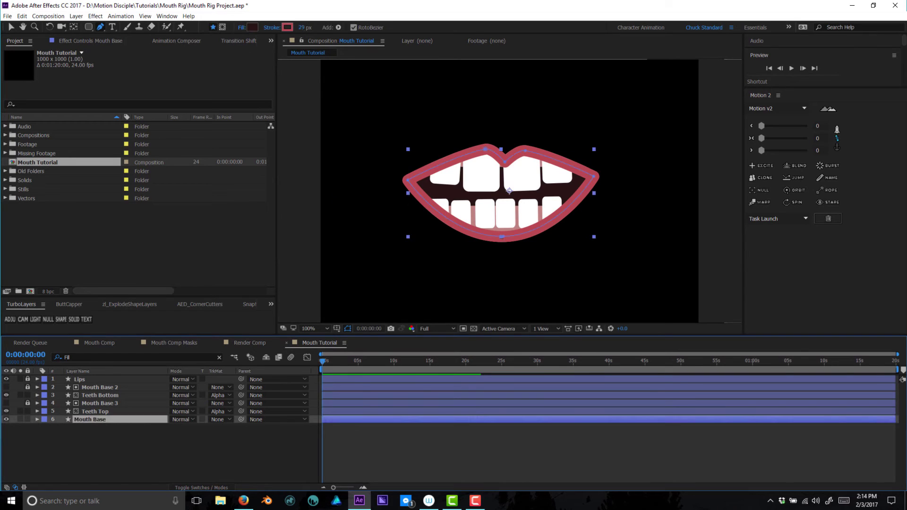
pyautogui.click(49, 321)
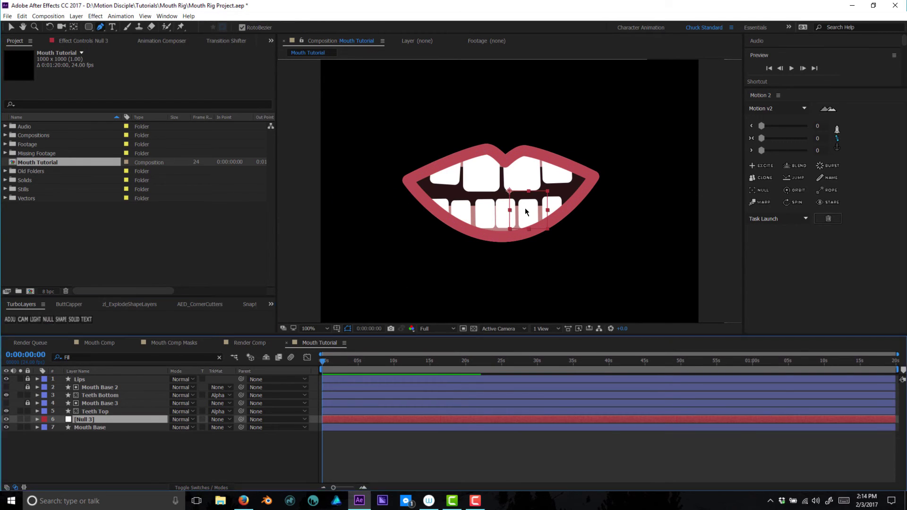
# - Place the null near the center of the lower lip, duplicate it and move the copy to the upper lip's center
pyautogui.press('v')
pyautogui.moveTo(528, 207); pyautogui.dragTo(522, 169)
pyautogui.press('Return')
pyautogui.hotkey('ctrl', 'd')
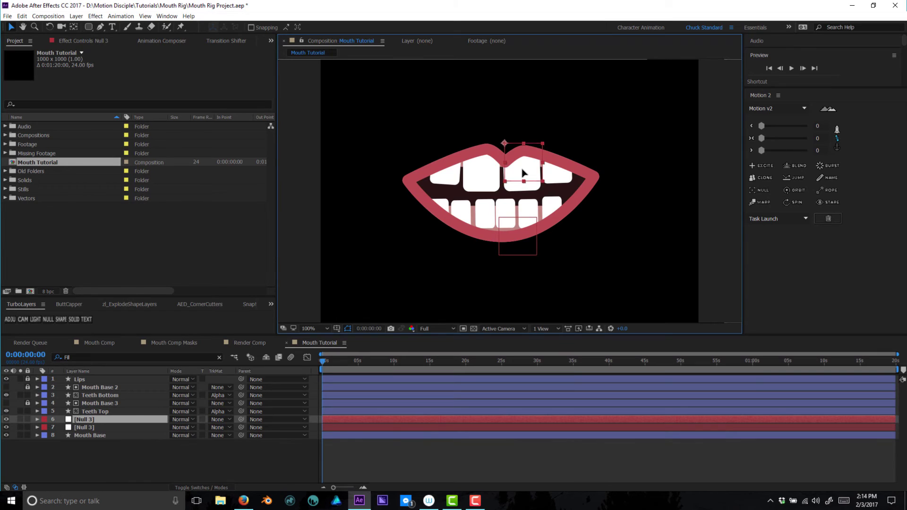
# - Rename the null at the upper lip as Top Null
pyautogui.press('Return')
pyautogui.press('Return')
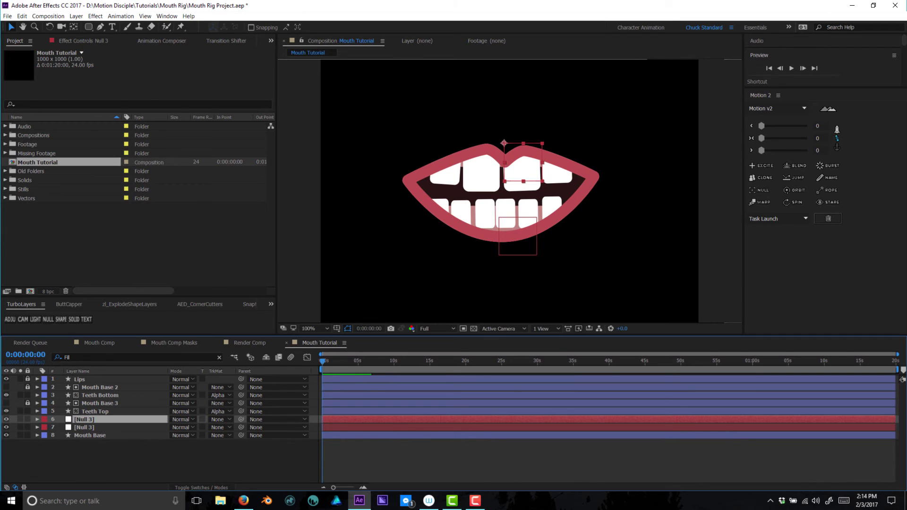
pyautogui.press('Return')
pyautogui.write('T')
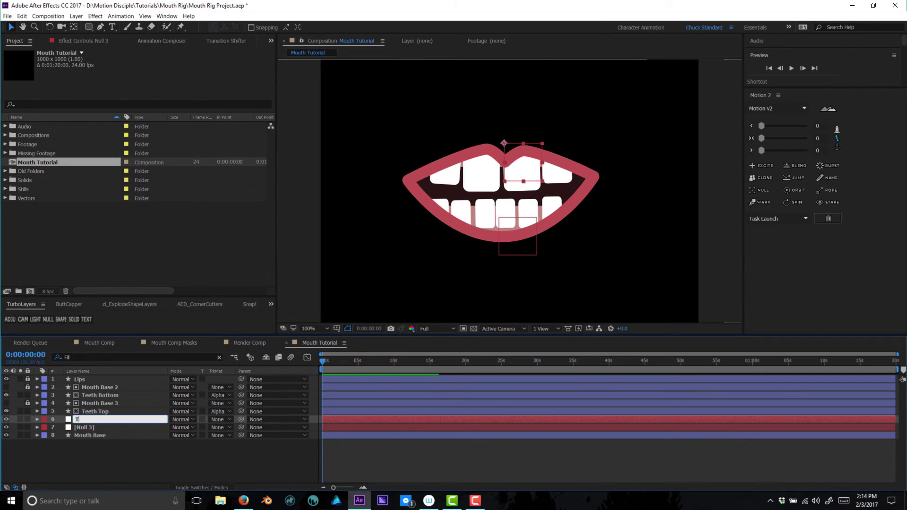
pyautogui.write('op Null')
pyautogui.press('Return')
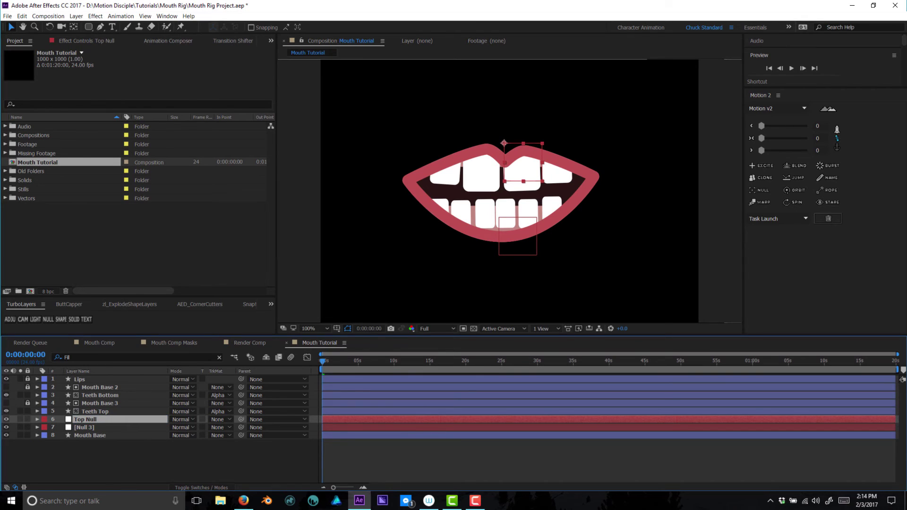
# - Rename the null at the lower lip as Bottom Null
pyautogui.click(118, 427)
pyautogui.press('Return')
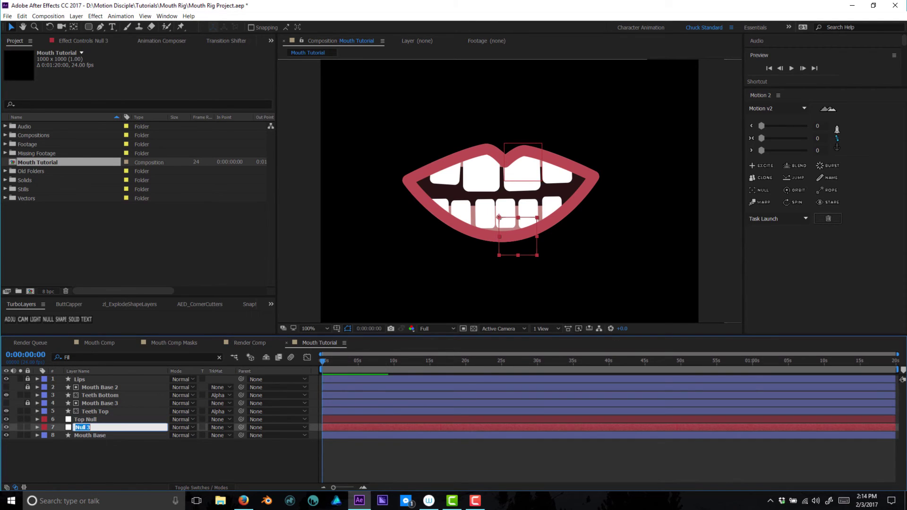
pyautogui.write('T')
pyautogui.write('otto')
pyautogui.write('m Nul')
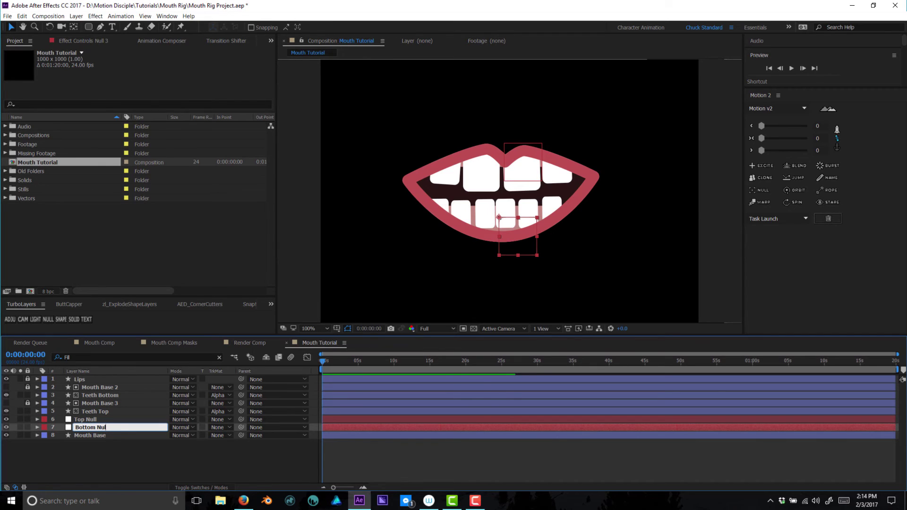
pyautogui.write('l')
pyautogui.press('Return')
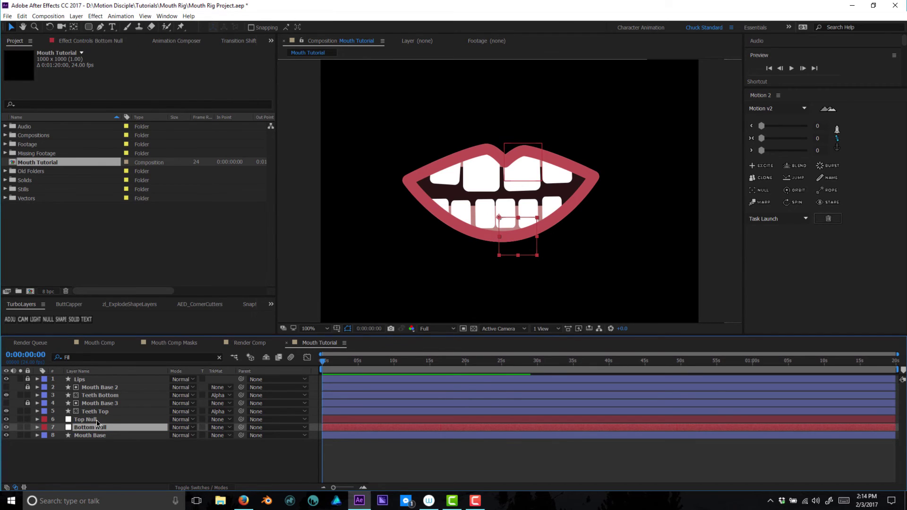
# - Parent the Teeth Top layer to Top Null and lock Teeth Top
pyautogui.click(255, 412)
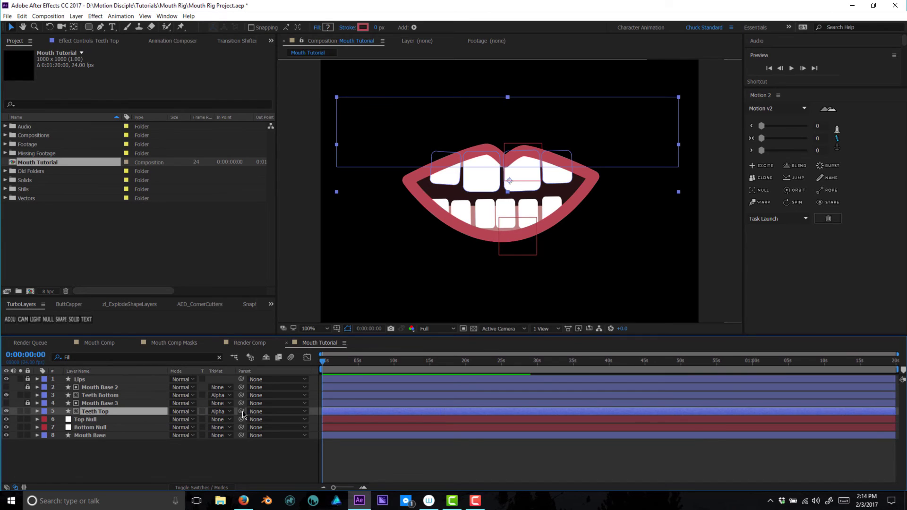
pyautogui.moveTo(241, 411); pyautogui.dragTo(72, 418)
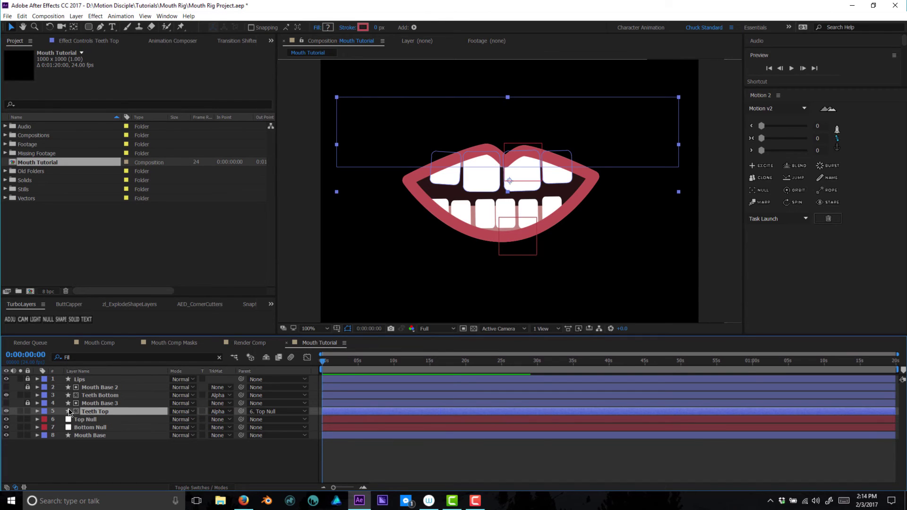
pyautogui.click(27, 411)
# - Parent the Teeth Bottom layer to Bottom Null and lock Teeth Bottom
pyautogui.click(95, 396)
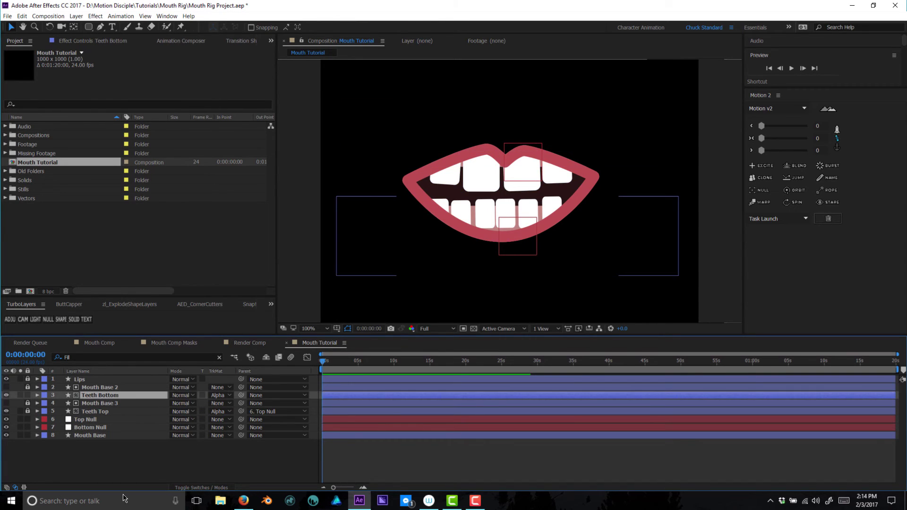
pyautogui.moveTo(240, 395); pyautogui.dragTo(112, 428)
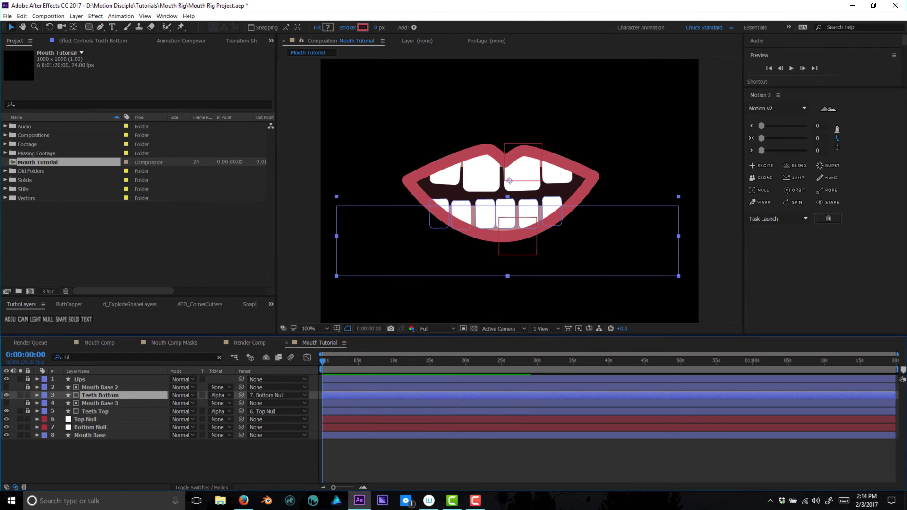
pyautogui.click(27, 395)
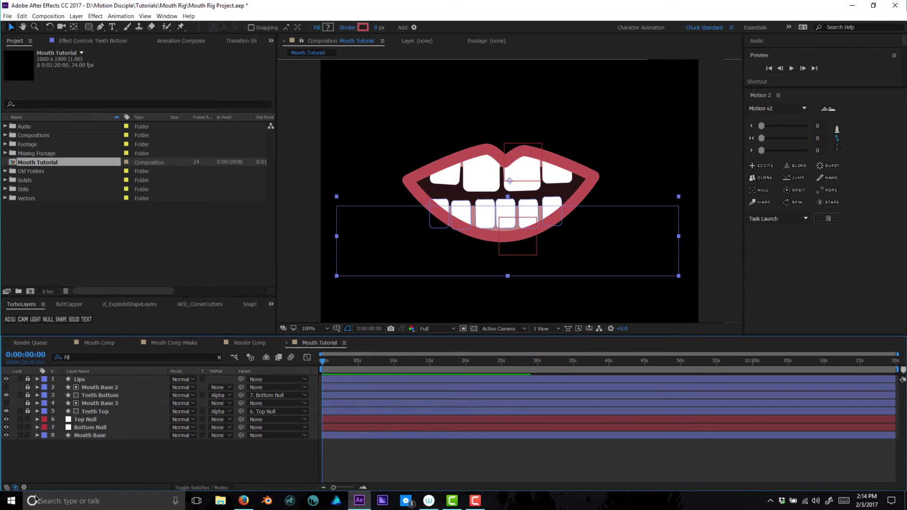
# - Move Top Null slightly up and Bottom Null slightly down to adjust the positions of both rows of teeth
pyautogui.click(86, 436)
pyautogui.click(89, 428)
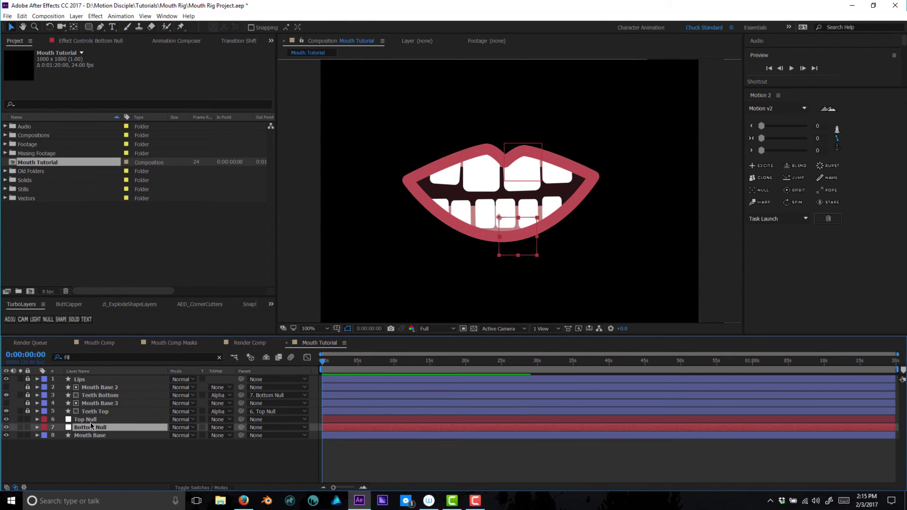
pyautogui.click(88, 419)
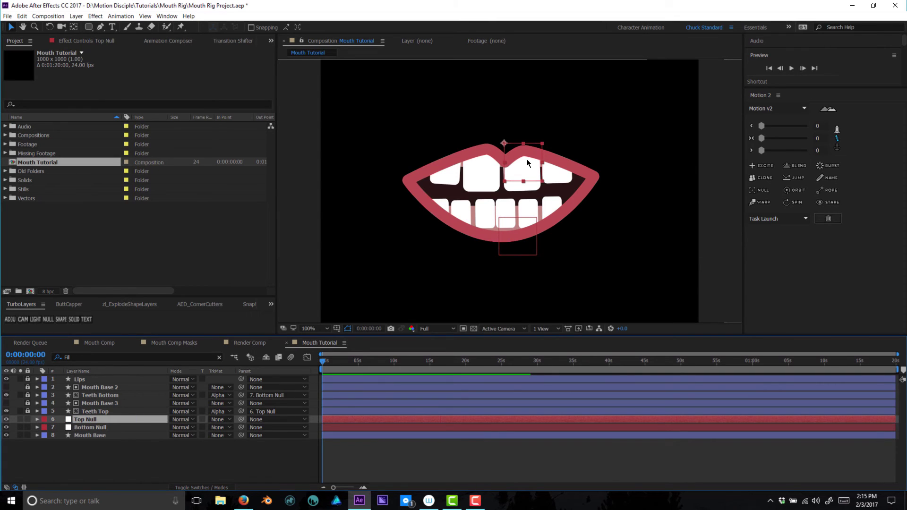
pyautogui.moveTo(528, 173)
pyautogui.mouseDown()
pyautogui.moveTo(520, 180)
pyautogui.moveTo(528, 167)
pyautogui.mouseUp()
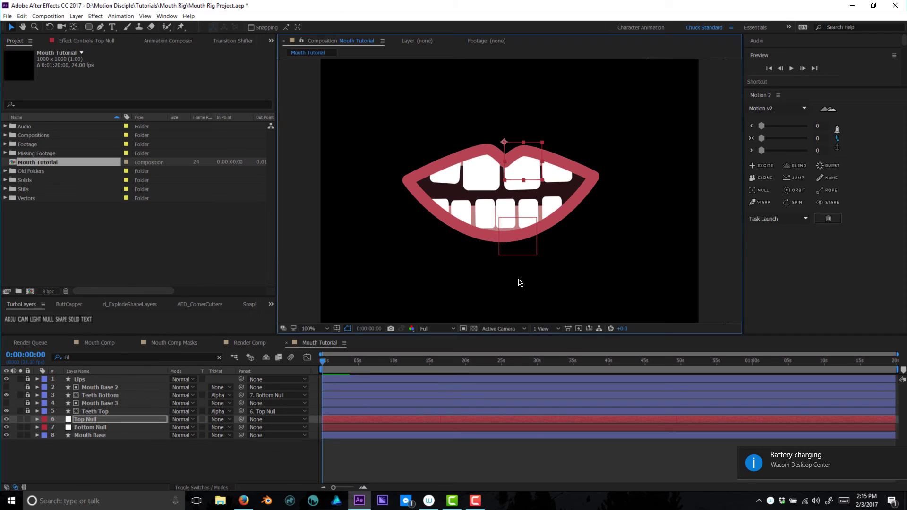
pyautogui.moveTo(521, 249); pyautogui.dragTo(520, 253)
# - Reshape the Mouth Base path by pulling the mouth's right corner inward and raising the two upper-lip peaks slightly
pyautogui.click(520, 435)
pyautogui.press('g')
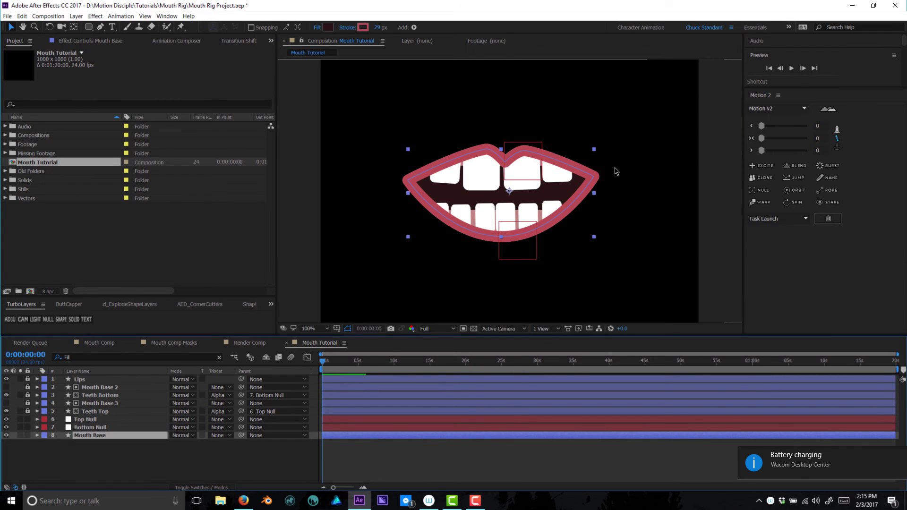
pyautogui.moveTo(595, 177); pyautogui.dragTo(589, 179)
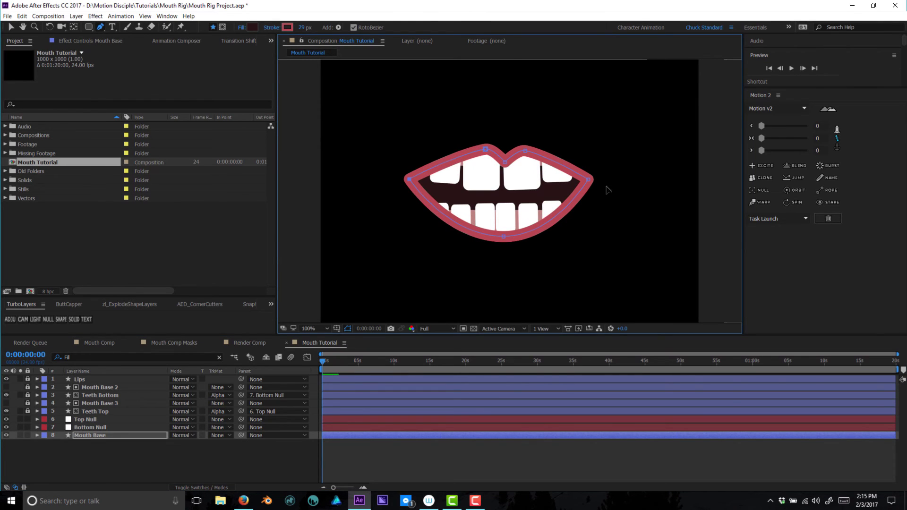
pyautogui.moveTo(486, 149); pyautogui.dragTo(525, 148)
pyautogui.hotkey('ctrl', 'z')
pyautogui.click(135, 461)
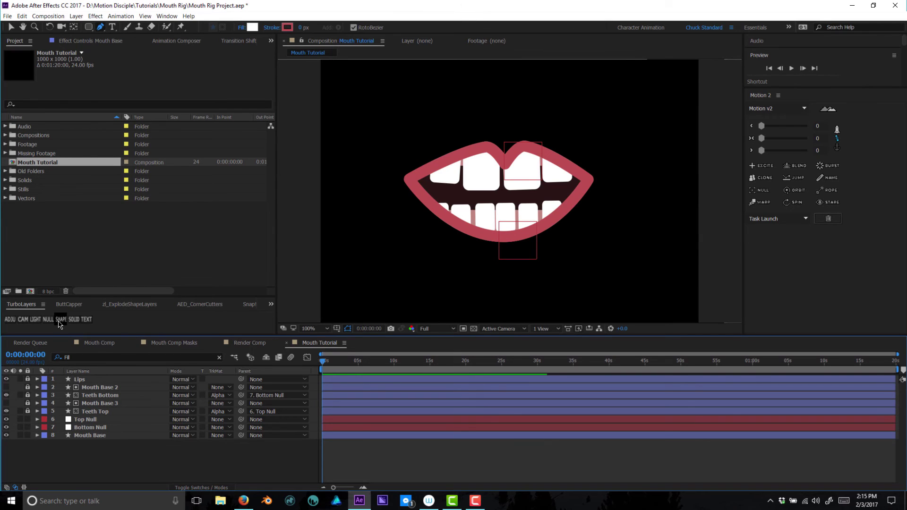
# - Create a new empty shape layer and rename it Tongue, keeping only one copy of it
pyautogui.click(60, 320)
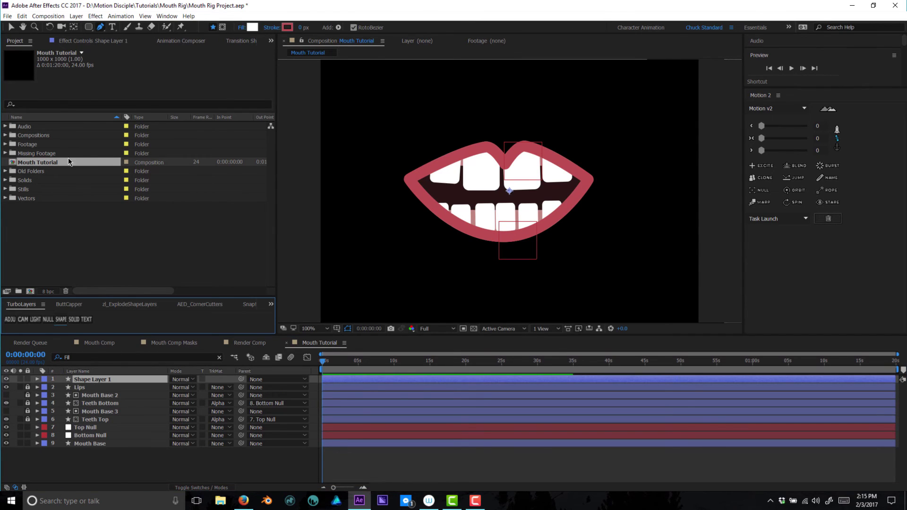
pyautogui.hotkey('ctrl', 'd')
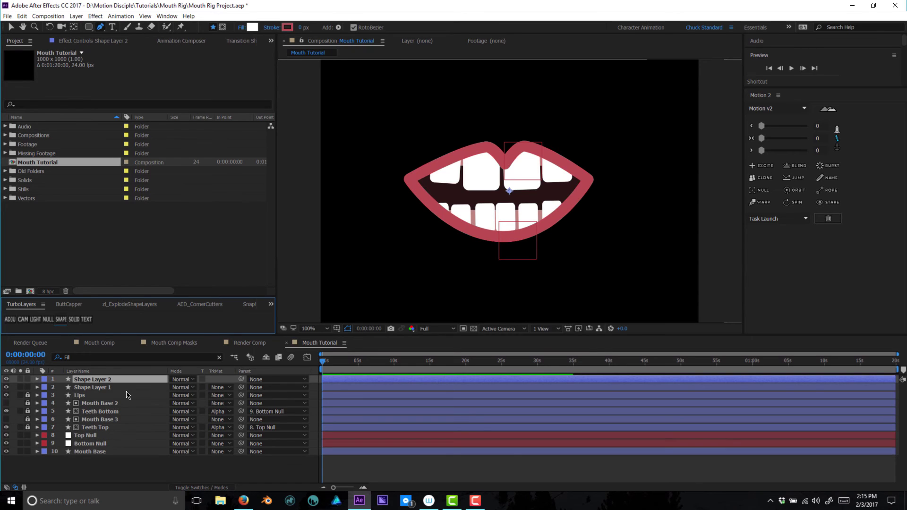
pyautogui.press('Delete')
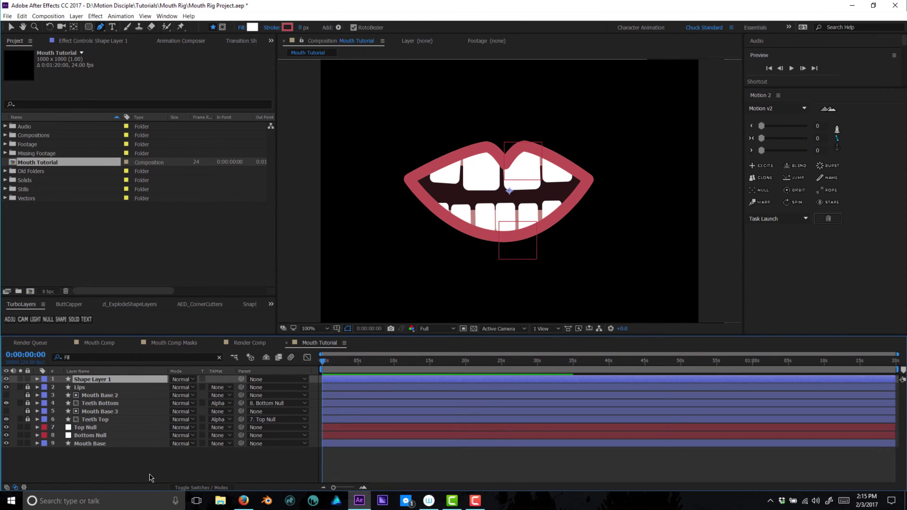
pyautogui.press('Return')
pyautogui.write('Ton')
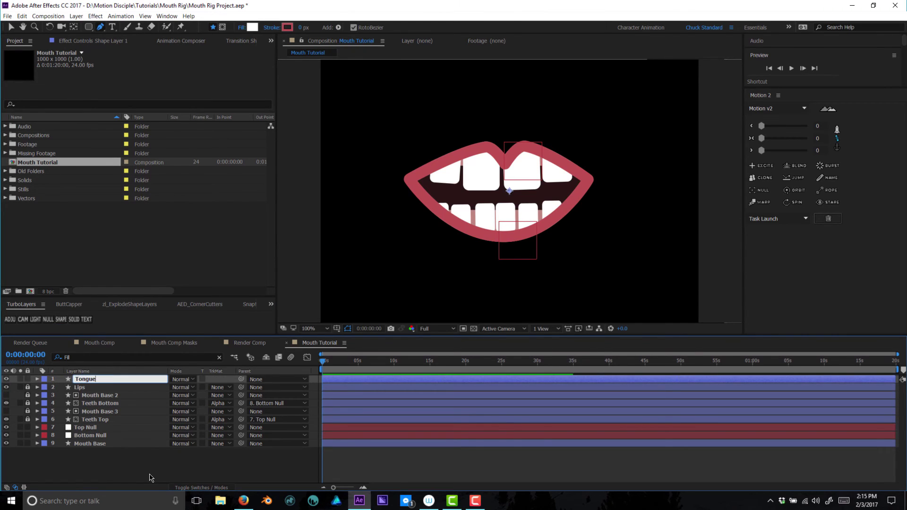
pyautogui.write('gue')
pyautogui.press('Return')
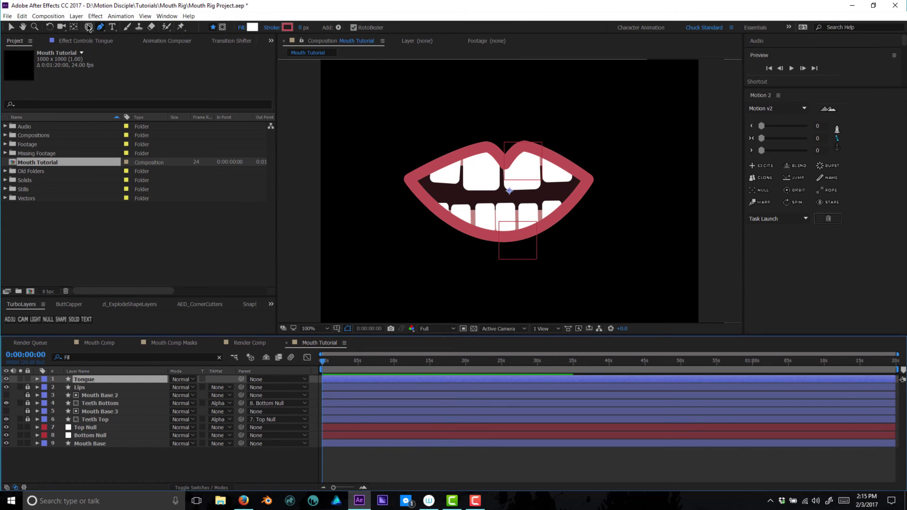
# - Draw a closed tongue shape with the Pen tool on the Tongue layer, with two upper humps and a central notch over the lower teeth
pyautogui.click(452, 240)
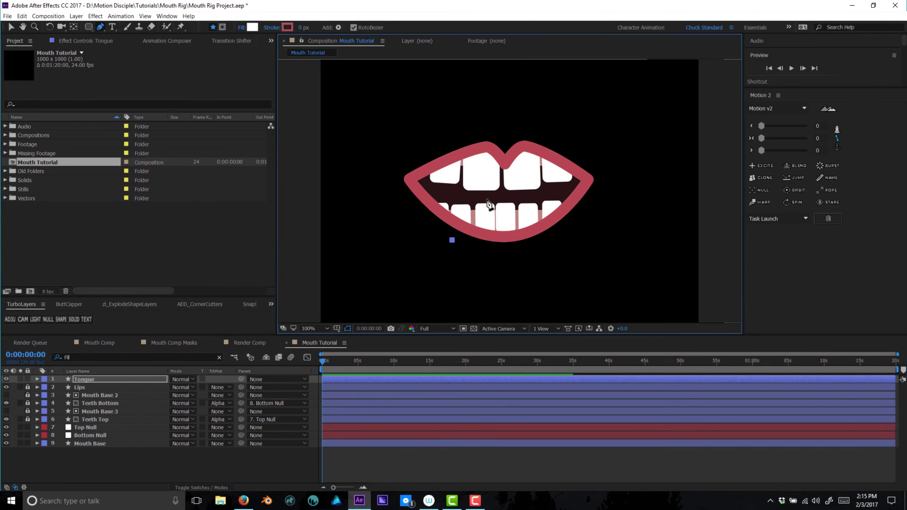
pyautogui.moveTo(483, 194); pyautogui.dragTo(494, 197)
pyautogui.click(513, 204)
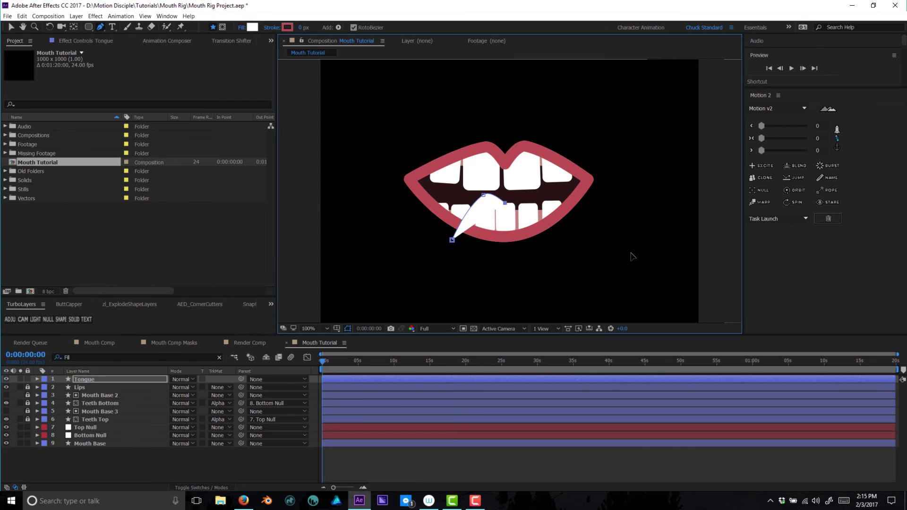
pyautogui.click(536, 190)
pyautogui.click(551, 226)
pyautogui.click(567, 257)
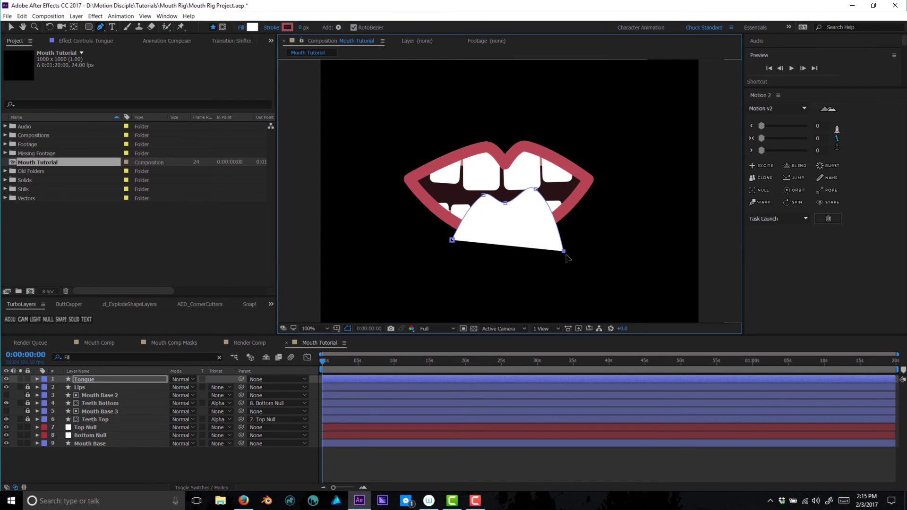
pyautogui.click(452, 240)
# - Refine the tongue path by moving its lower-left point down and outward and levelling the two upper humps
pyautogui.moveTo(452, 240); pyautogui.dragTo(446, 255)
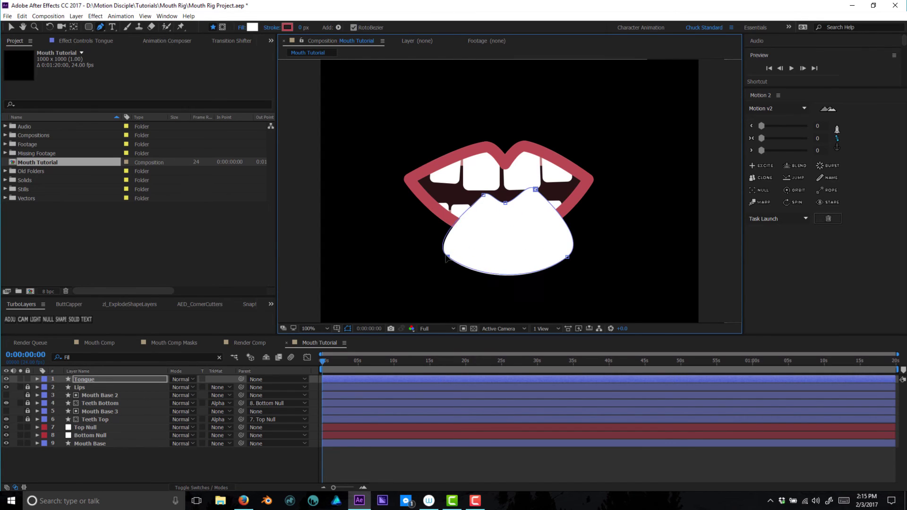
pyautogui.click(505, 203)
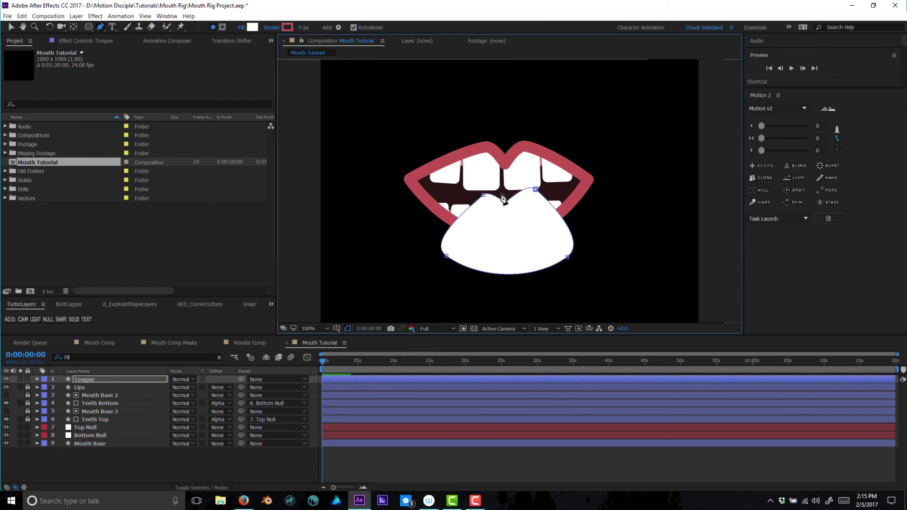
pyautogui.click(483, 195)
pyautogui.moveTo(535, 189); pyautogui.dragTo(481, 195)
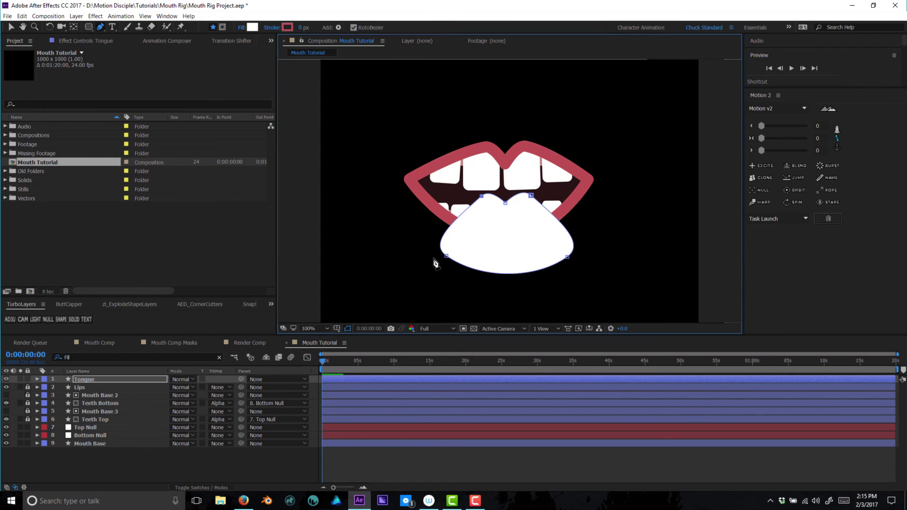
# - Set the tongue's fill to a dark red around 5C1111 and place the Tongue layer directly below Teeth Top
pyautogui.click(81, 380)
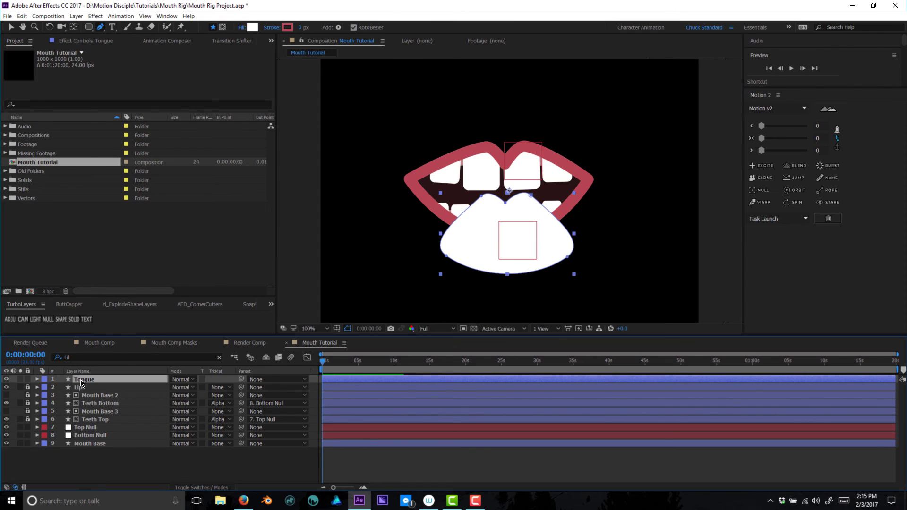
pyautogui.click(252, 27)
pyautogui.write('5F1212')
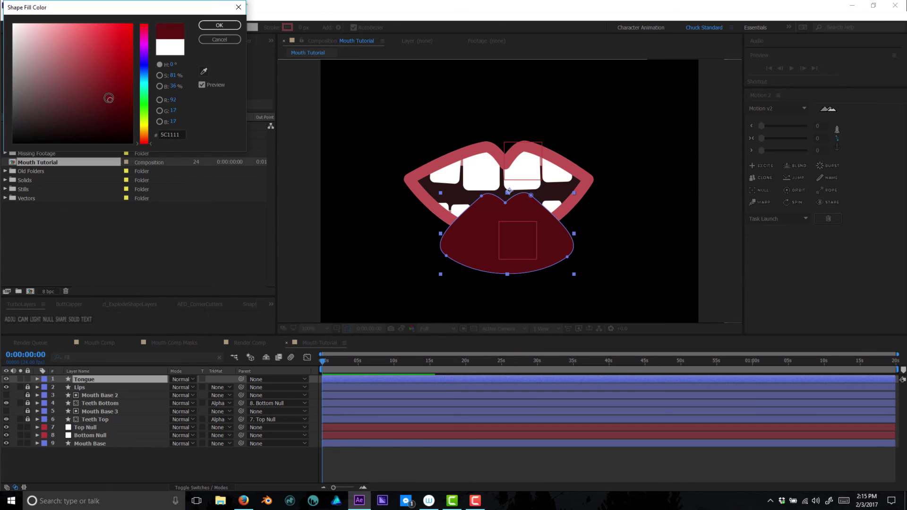
pyautogui.click(219, 25)
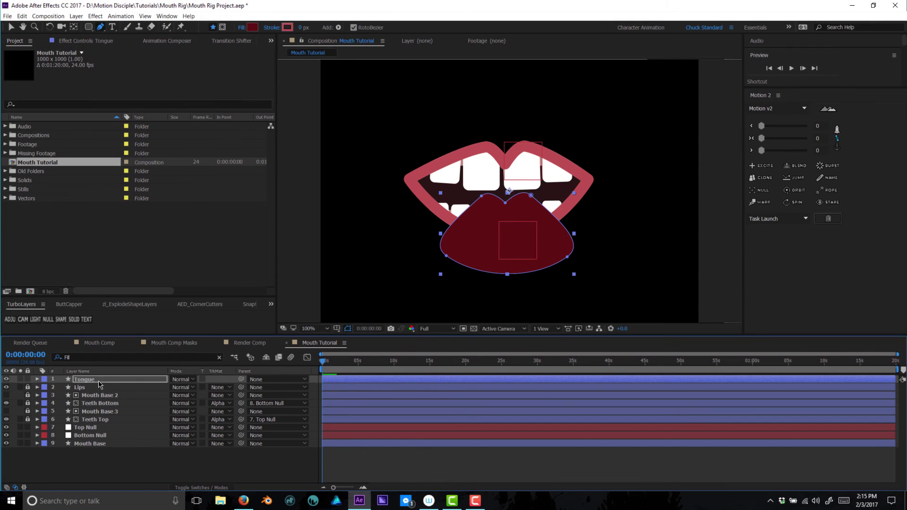
pyautogui.moveTo(88, 380); pyautogui.dragTo(102, 421)
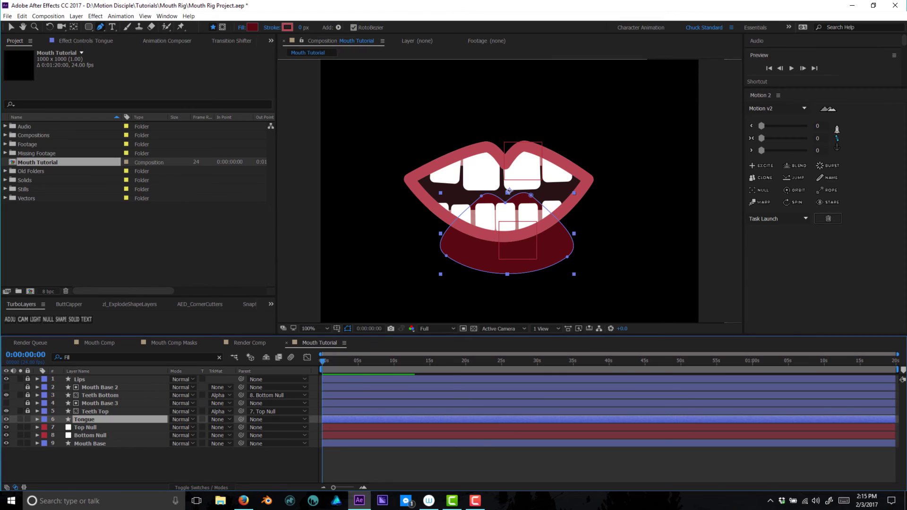
# - Duplicate Mouth Base 3 directly above Tongue, relock the original, and use the copy as the Tongue layer's alpha matte
pyautogui.click(27, 403)
pyautogui.click(95, 403)
pyautogui.hotkey('ctrl', 'd')
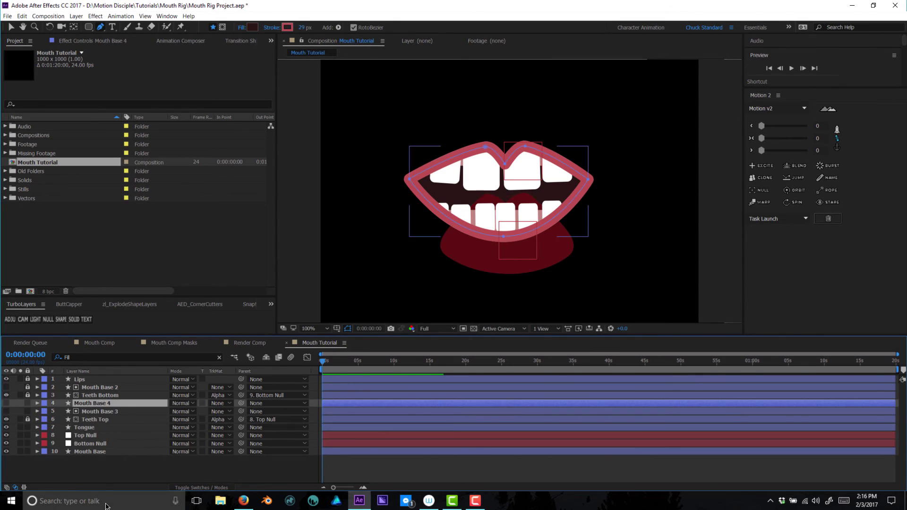
pyautogui.moveTo(100, 404); pyautogui.dragTo(102, 422)
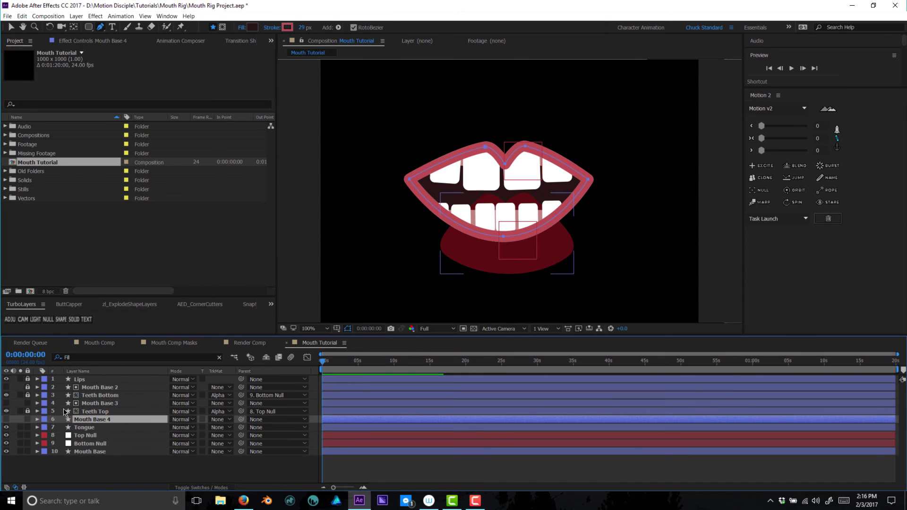
pyautogui.click(27, 403)
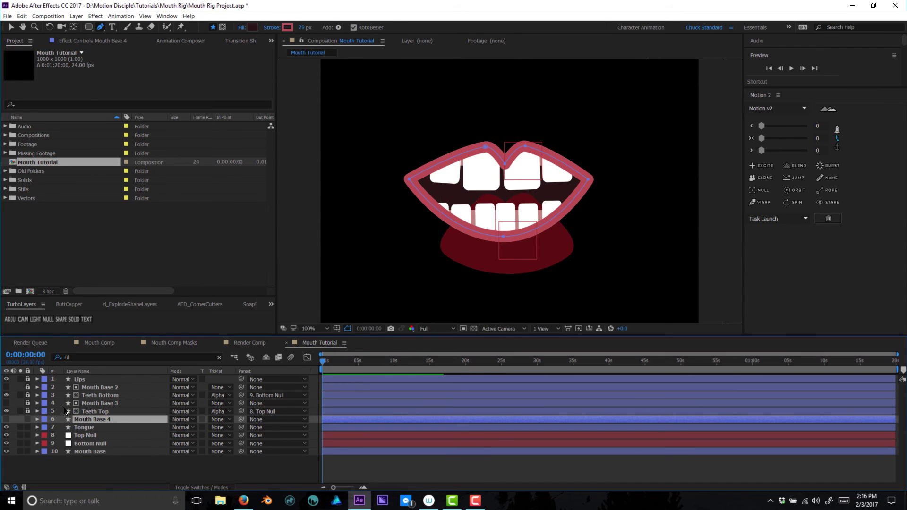
pyautogui.click(218, 427)
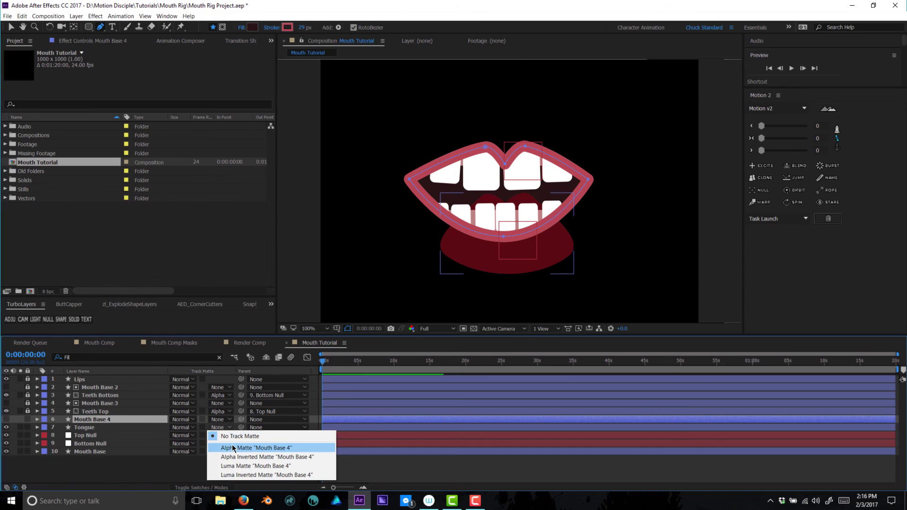
pyautogui.click(233, 448)
# - Add a null directly below the Tongue layer and rename it Tongue Null
pyautogui.click(91, 427)
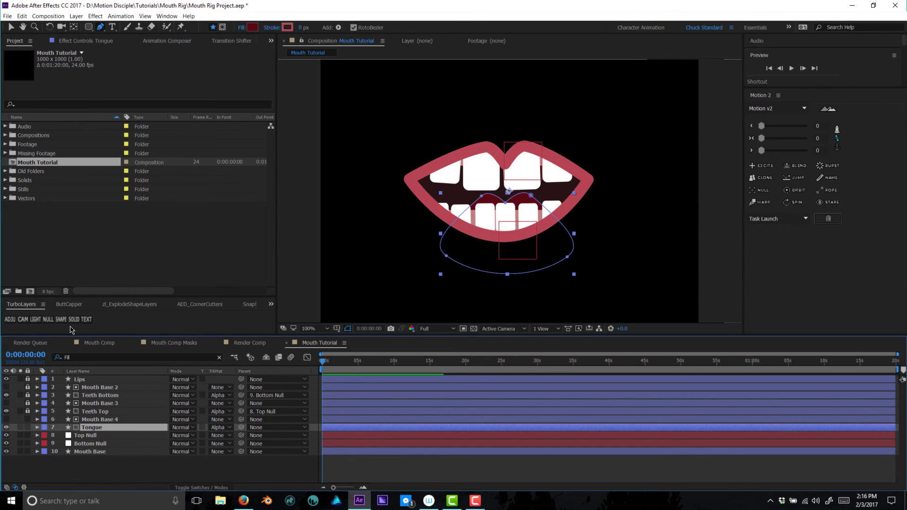
pyautogui.click(48, 320)
pyautogui.moveTo(108, 432); pyautogui.dragTo(97, 443)
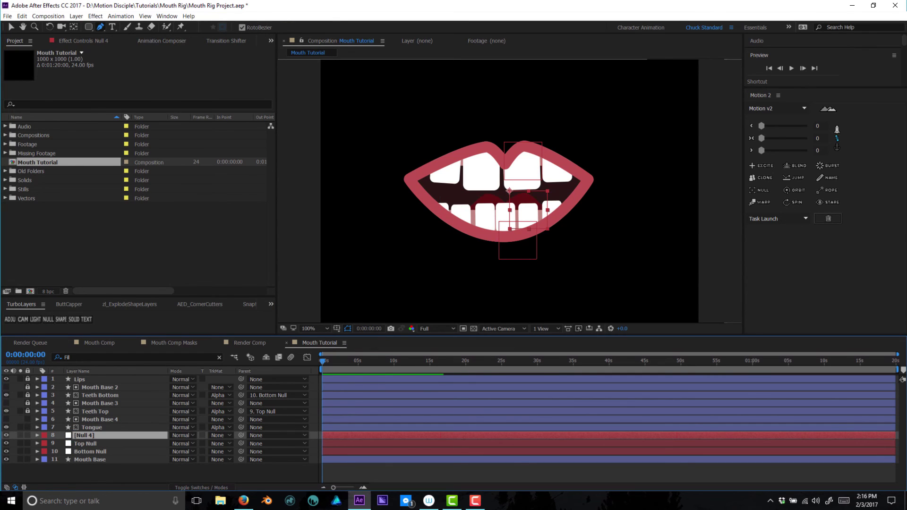
pyautogui.press('Return')
pyautogui.write('Tongu')
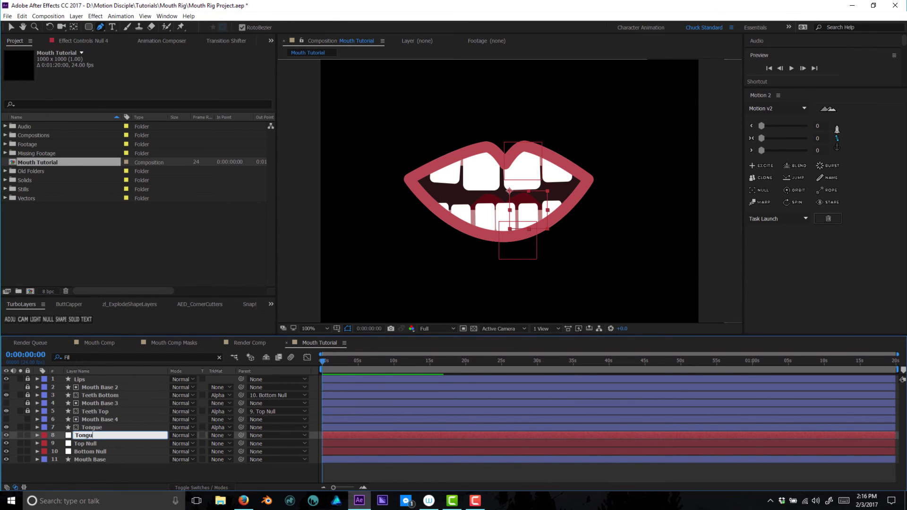
pyautogui.write('e Null')
pyautogui.press('Return')
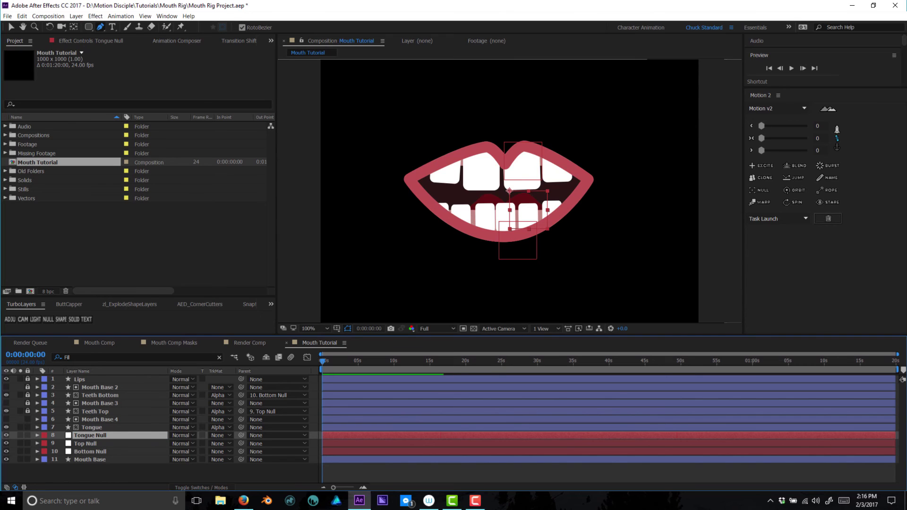
# - Shrink Tongue Null and position it at the tongue's central notch, with its label colour set to Green
pyautogui.press('v')
pyautogui.click(542, 228)
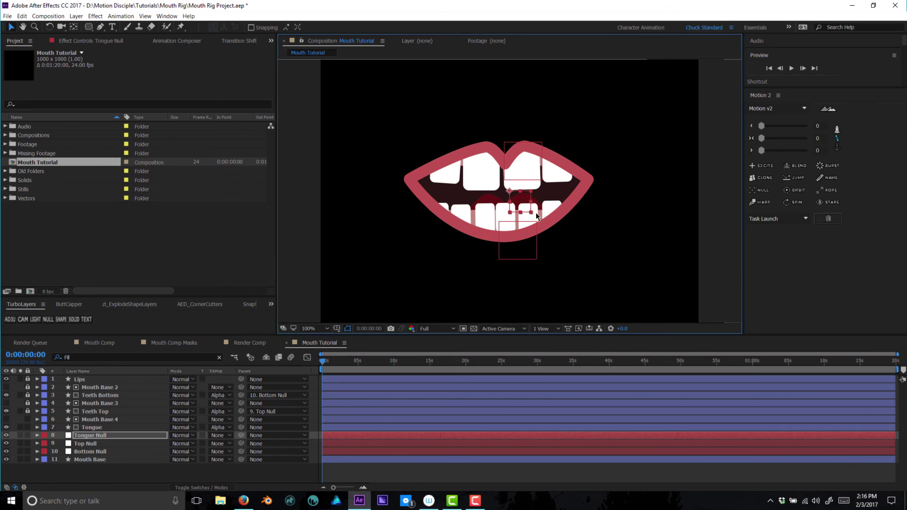
pyautogui.moveTo(520, 207); pyautogui.dragTo(514, 214)
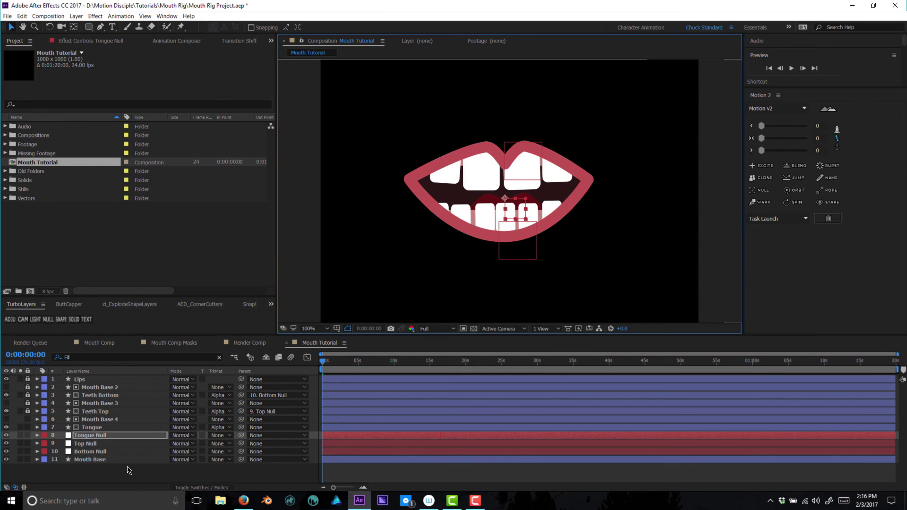
pyautogui.click(44, 437)
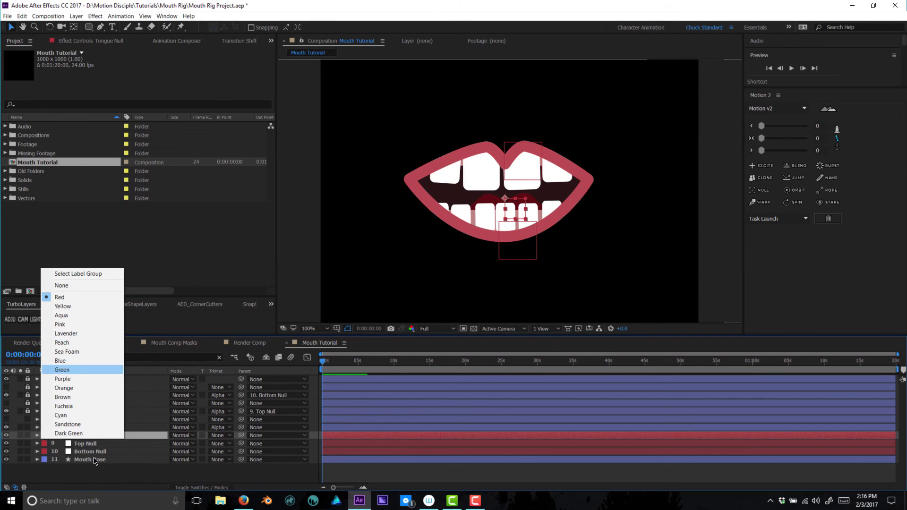
pyautogui.click(66, 369)
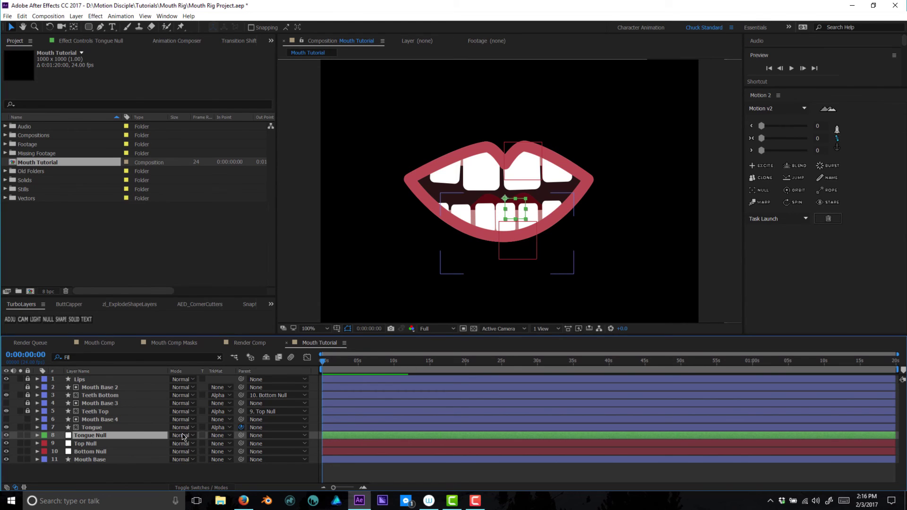
# - Parent the Tongue layer to Tongue Null, lock Tongue, and move the null slightly up and to the left
pyautogui.moveTo(241, 427); pyautogui.dragTo(87, 435)
pyautogui.click(28, 427)
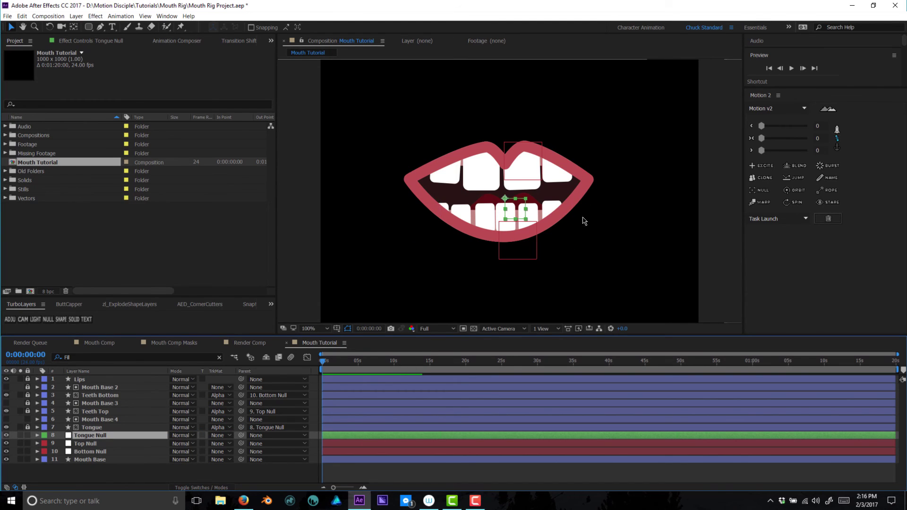
pyautogui.moveTo(521, 222); pyautogui.dragTo(518, 219)
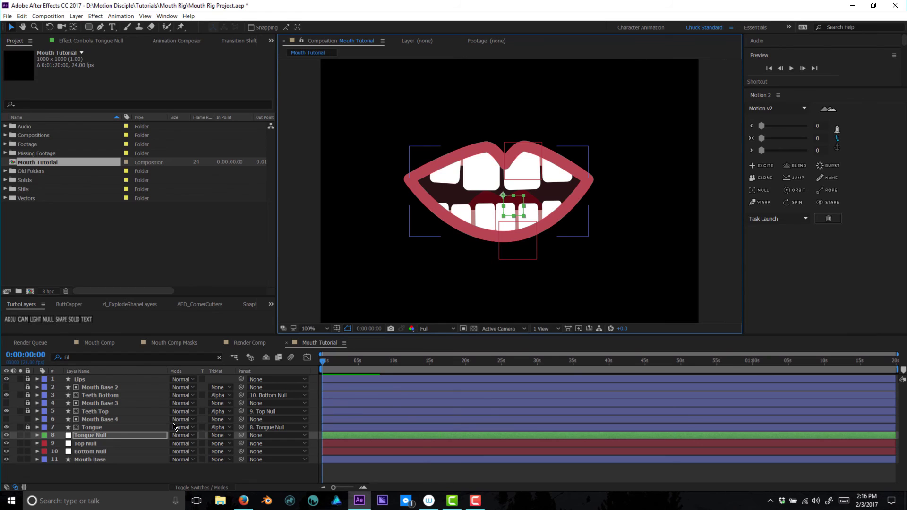
# - Reveal the Path property of Mouth Base's Shape 1 and enable keyframing for it at 0:00:00:00
pyautogui.click(94, 459)
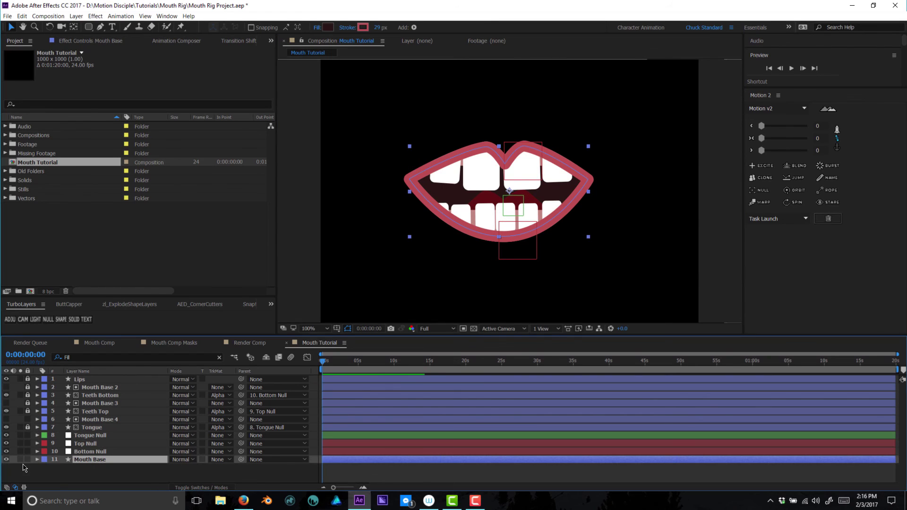
pyautogui.click(37, 460)
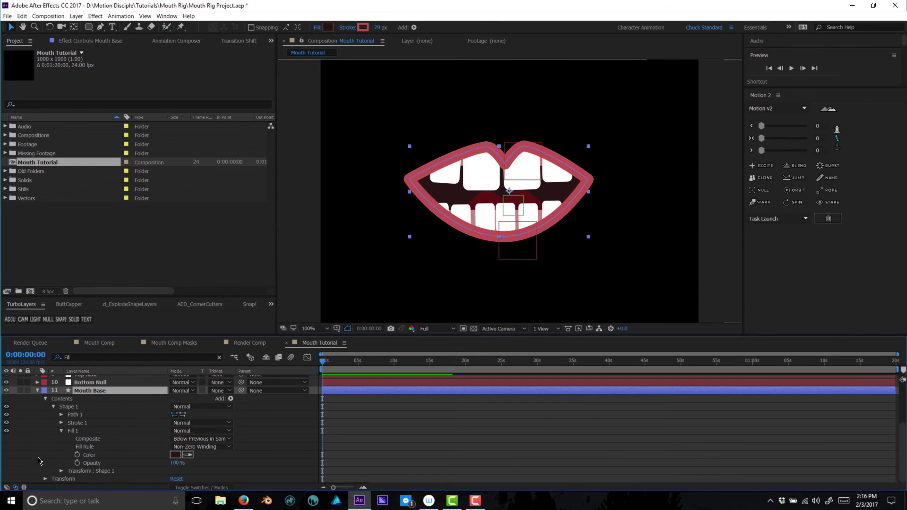
pyautogui.click(62, 431)
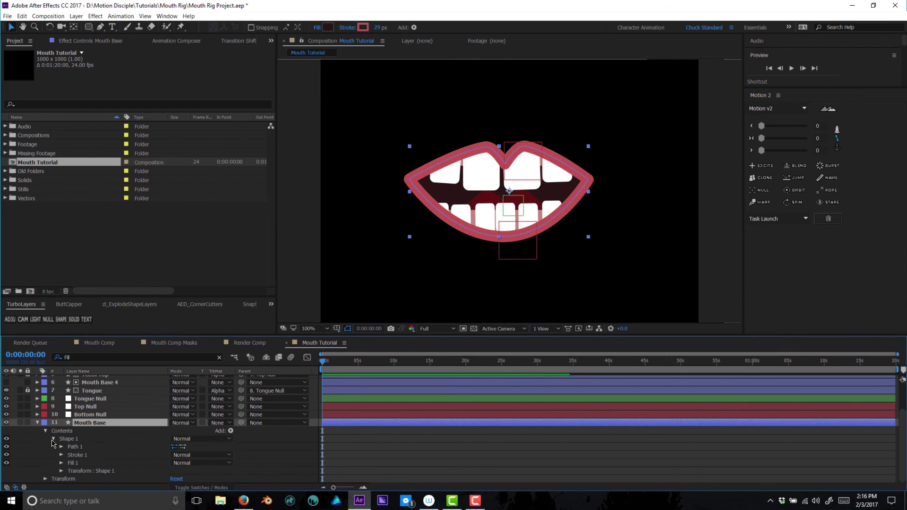
pyautogui.click(69, 439)
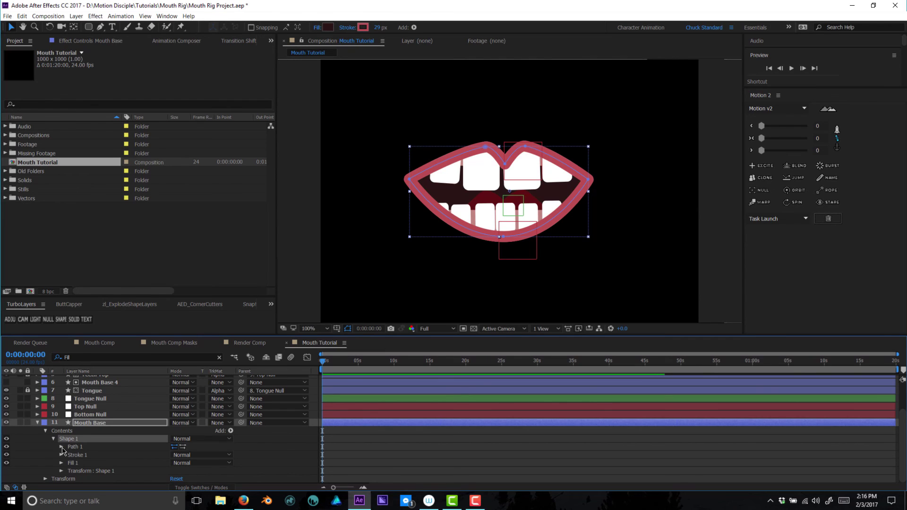
pyautogui.click(62, 447)
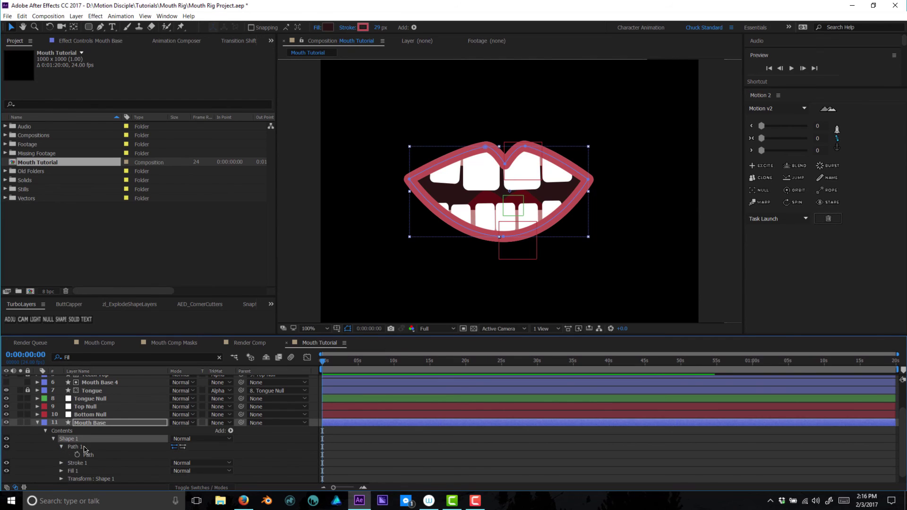
pyautogui.click(77, 454)
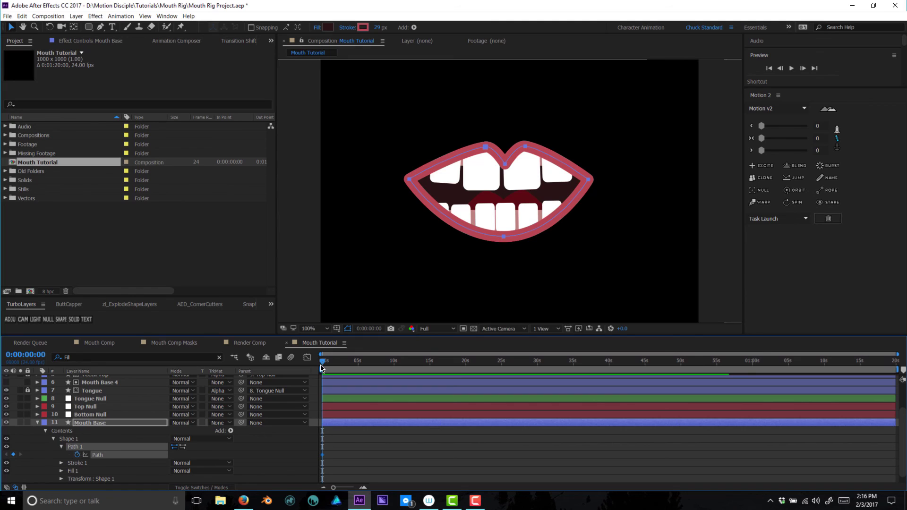
# - At 0:00:00:06, pull both corner points of the Mouth Base path inward to form a narrow, rounded mouth
pyautogui.click(363, 487)
pyautogui.click(363, 487)
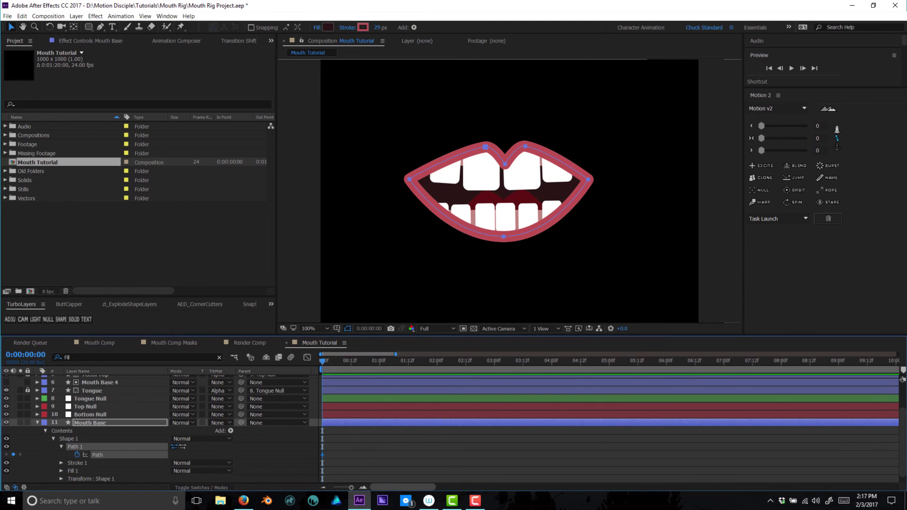
pyautogui.moveTo(323, 364); pyautogui.dragTo(338, 364)
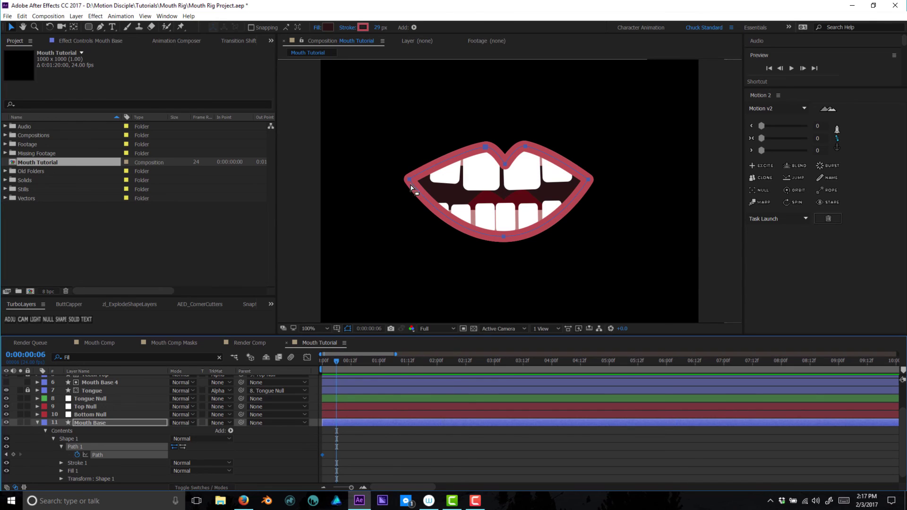
pyautogui.click(404, 172)
pyautogui.moveTo(409, 180); pyautogui.dragTo(459, 178)
pyautogui.moveTo(590, 182); pyautogui.dragTo(553, 184)
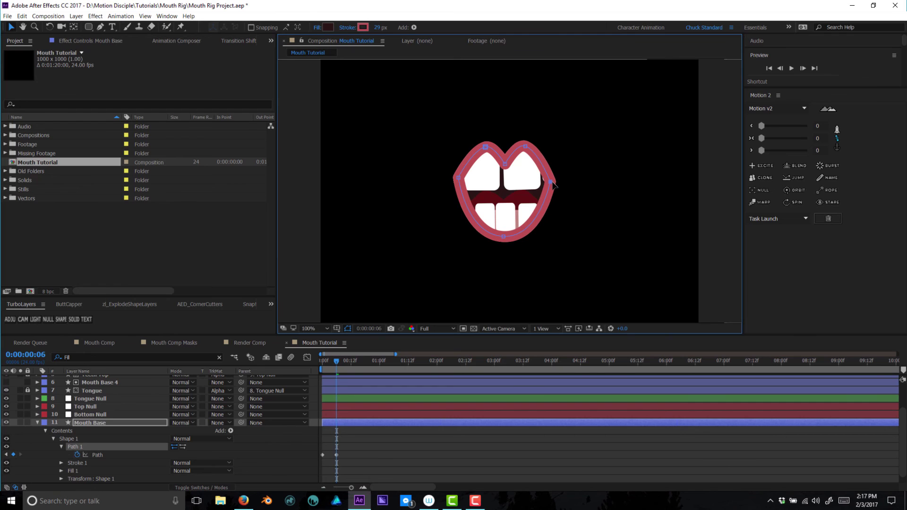
# - Add Position keyframes to Tongue Null, Top Null and Bottom Null at 0:00:00:06 and at 0:00:00:00
pyautogui.click(111, 414)
pyautogui.keyDown('shift'); pyautogui.click(105, 398); pyautogui.keyUp('shift')
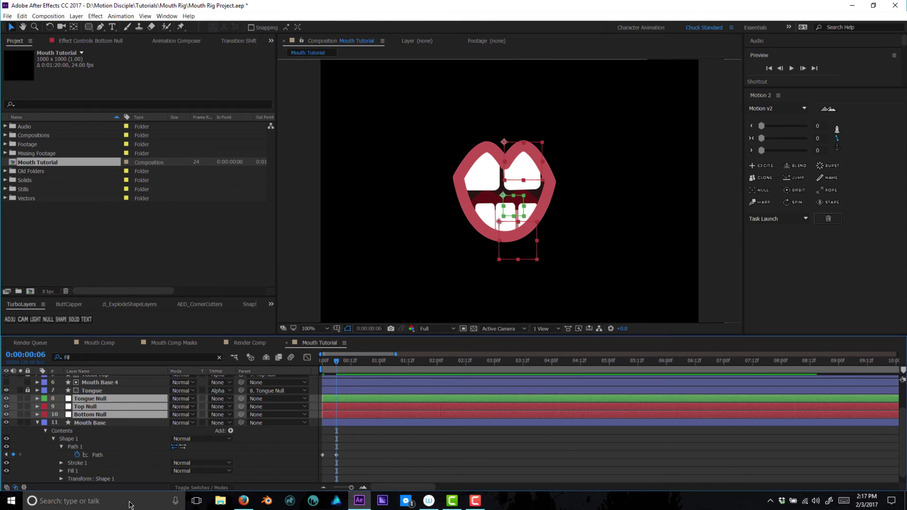
pyautogui.press('p')
pyautogui.hotkey('alt', 'shift', 'p')
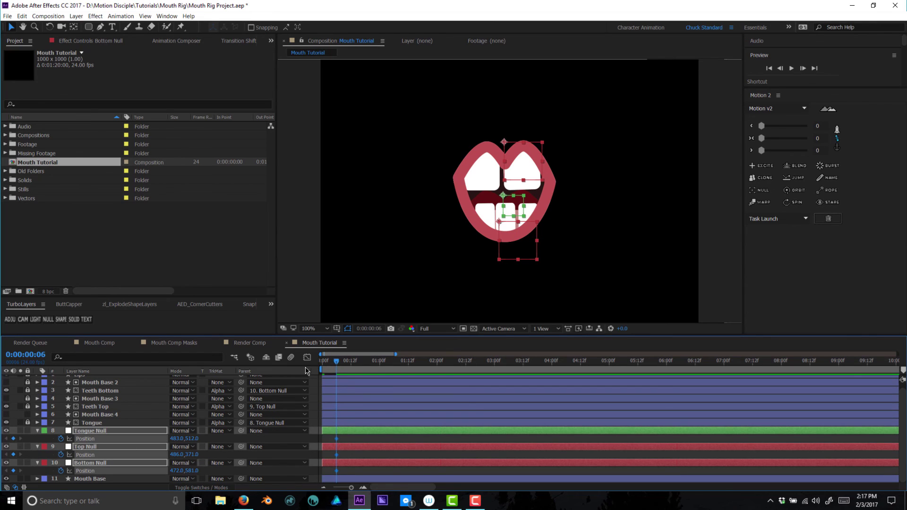
pyautogui.press('Home')
pyautogui.click(13, 438)
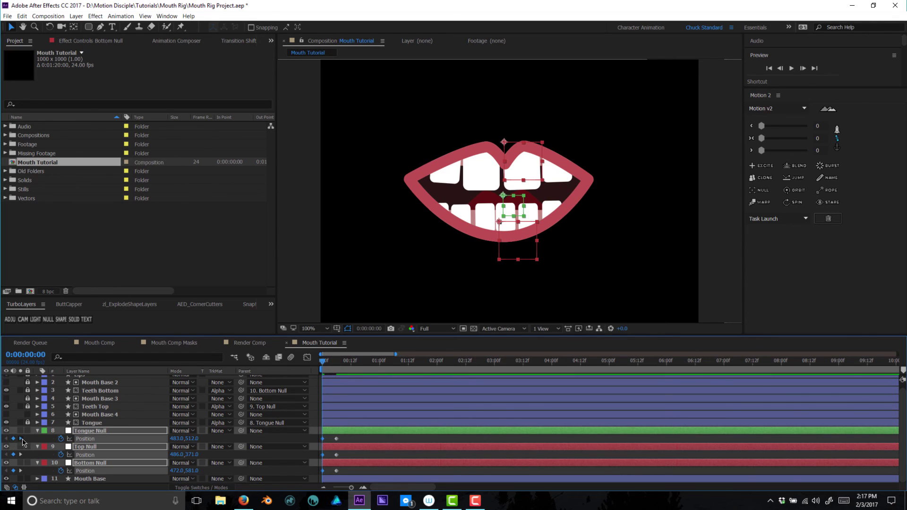
# - At 0:00:00:06, lower Bottom Null to about 472, 612 and raise Top Null to about 486, 337
pyautogui.click(21, 438)
pyautogui.click(91, 463)
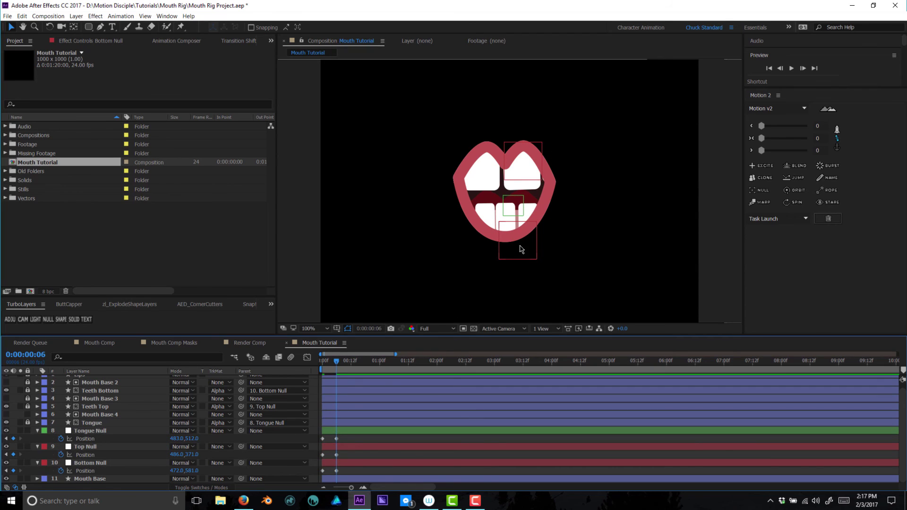
pyautogui.moveTo(523, 249); pyautogui.dragTo(527, 264)
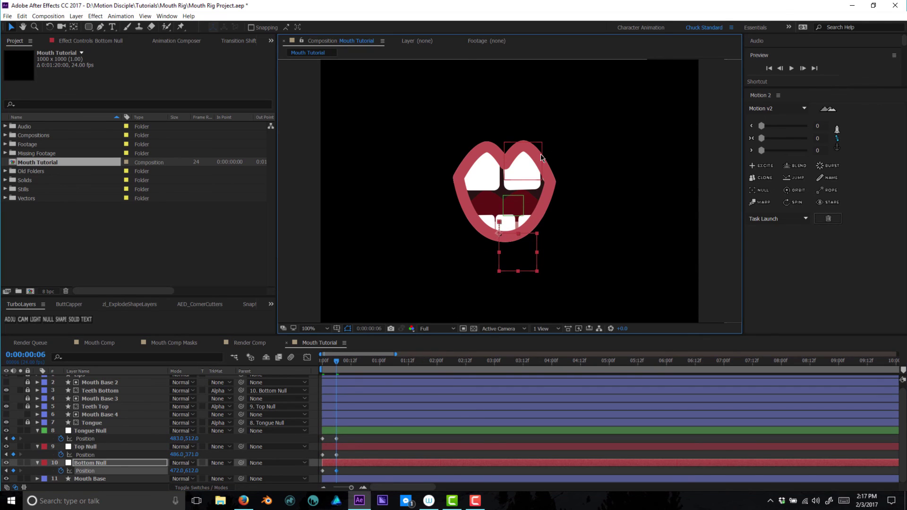
pyautogui.moveTo(530, 170); pyautogui.dragTo(530, 153)
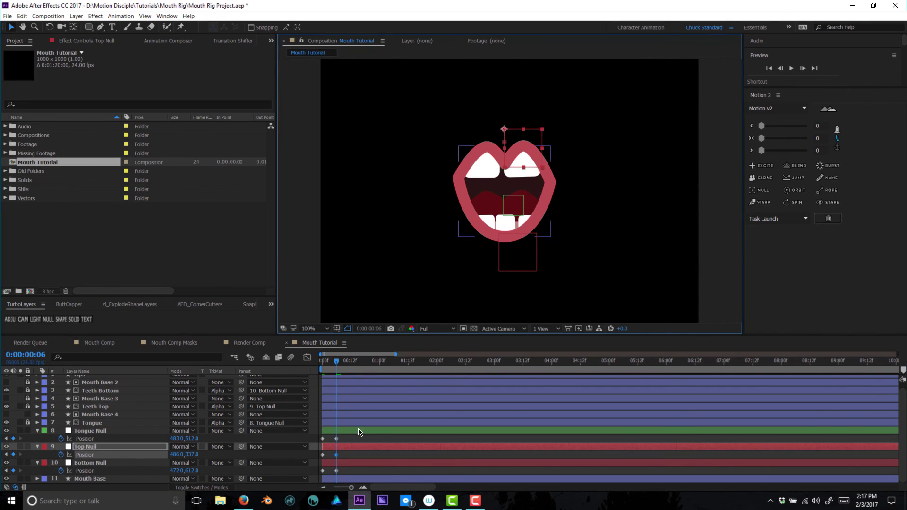
# - Move Tongue Null straight down to about 483, 547 at 0:00:00:06 in the Mouth Tutorial composition
pyautogui.click(537, 240)
pyautogui.doubleClick(513, 205)
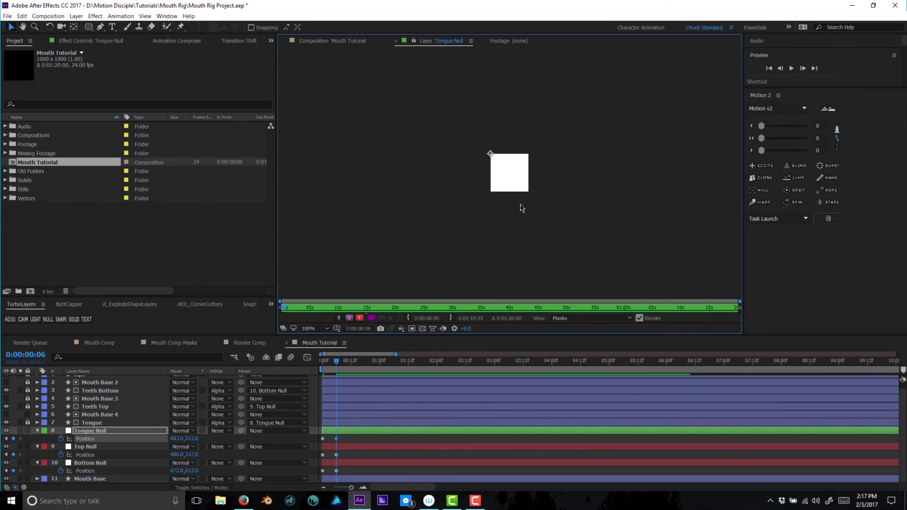
pyautogui.click(351, 41)
pyautogui.moveTo(518, 201); pyautogui.dragTo(519, 220)
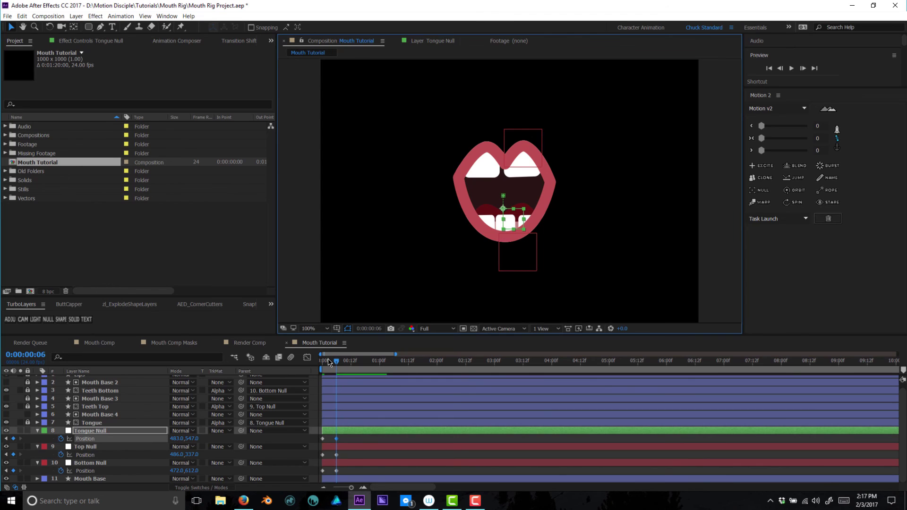
# - Return to 0:00:00:00, collapse the expanded properties of all layers, and clear the layer selection
pyautogui.click(321, 374)
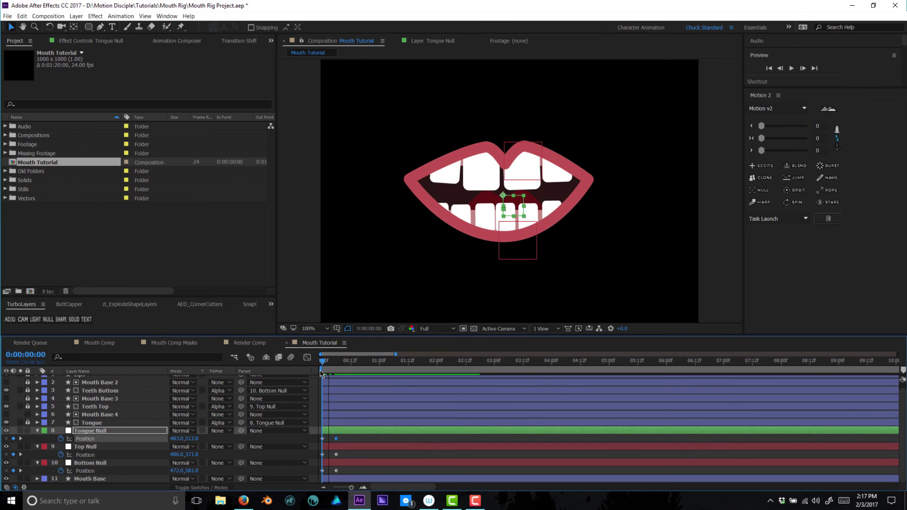
pyautogui.moveTo(320, 373)
pyautogui.mouseDown()
pyautogui.moveTo(339, 377)
pyautogui.moveTo(325, 387)
pyautogui.mouseUp()
pyautogui.hotkey('ctrl', 'a')
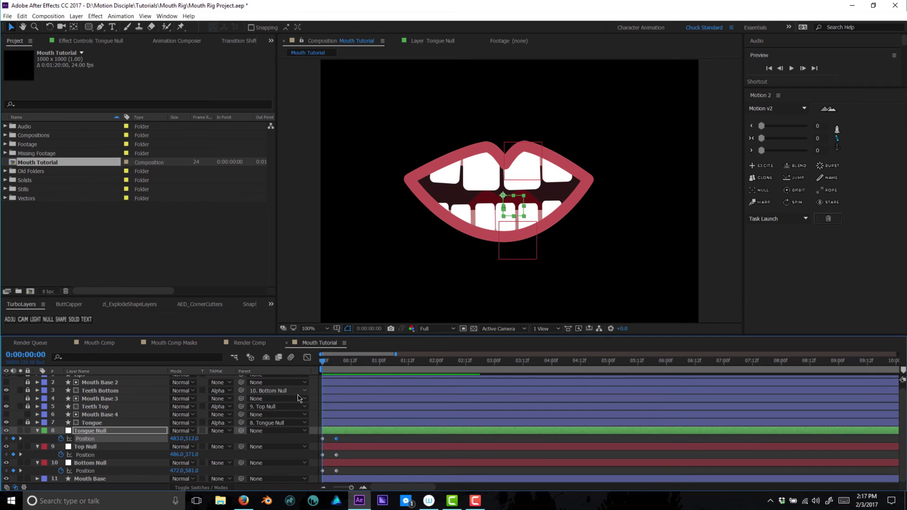
pyautogui.press('u')
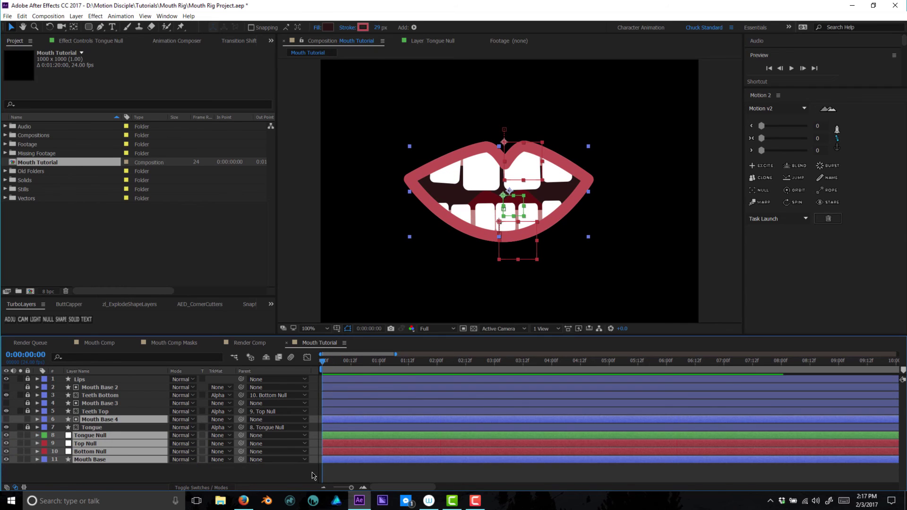
pyautogui.hotkey('ctrl', 'shift', 'a')
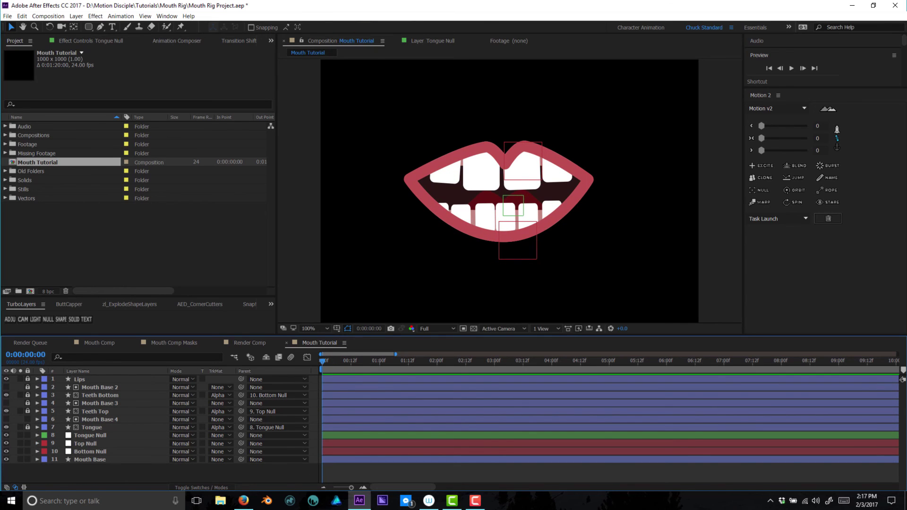